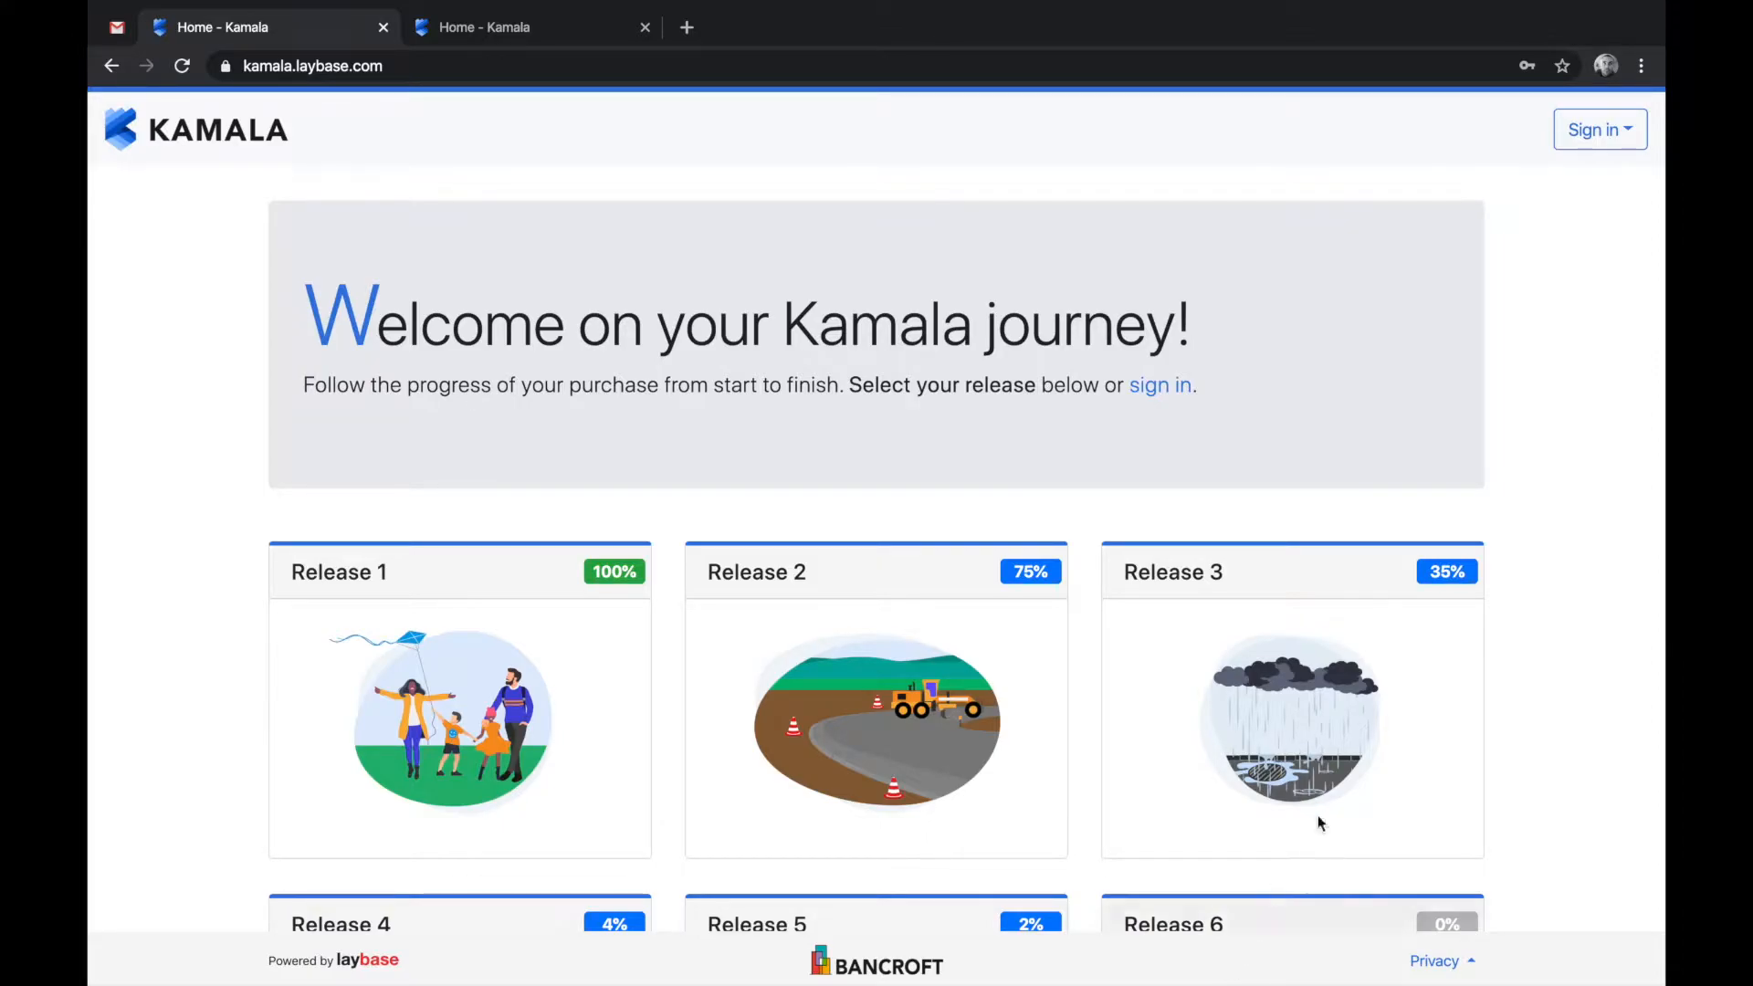
- Sign in to the Kamala admin area and open Site Settings for project Kamala
left_click(1592, 135)
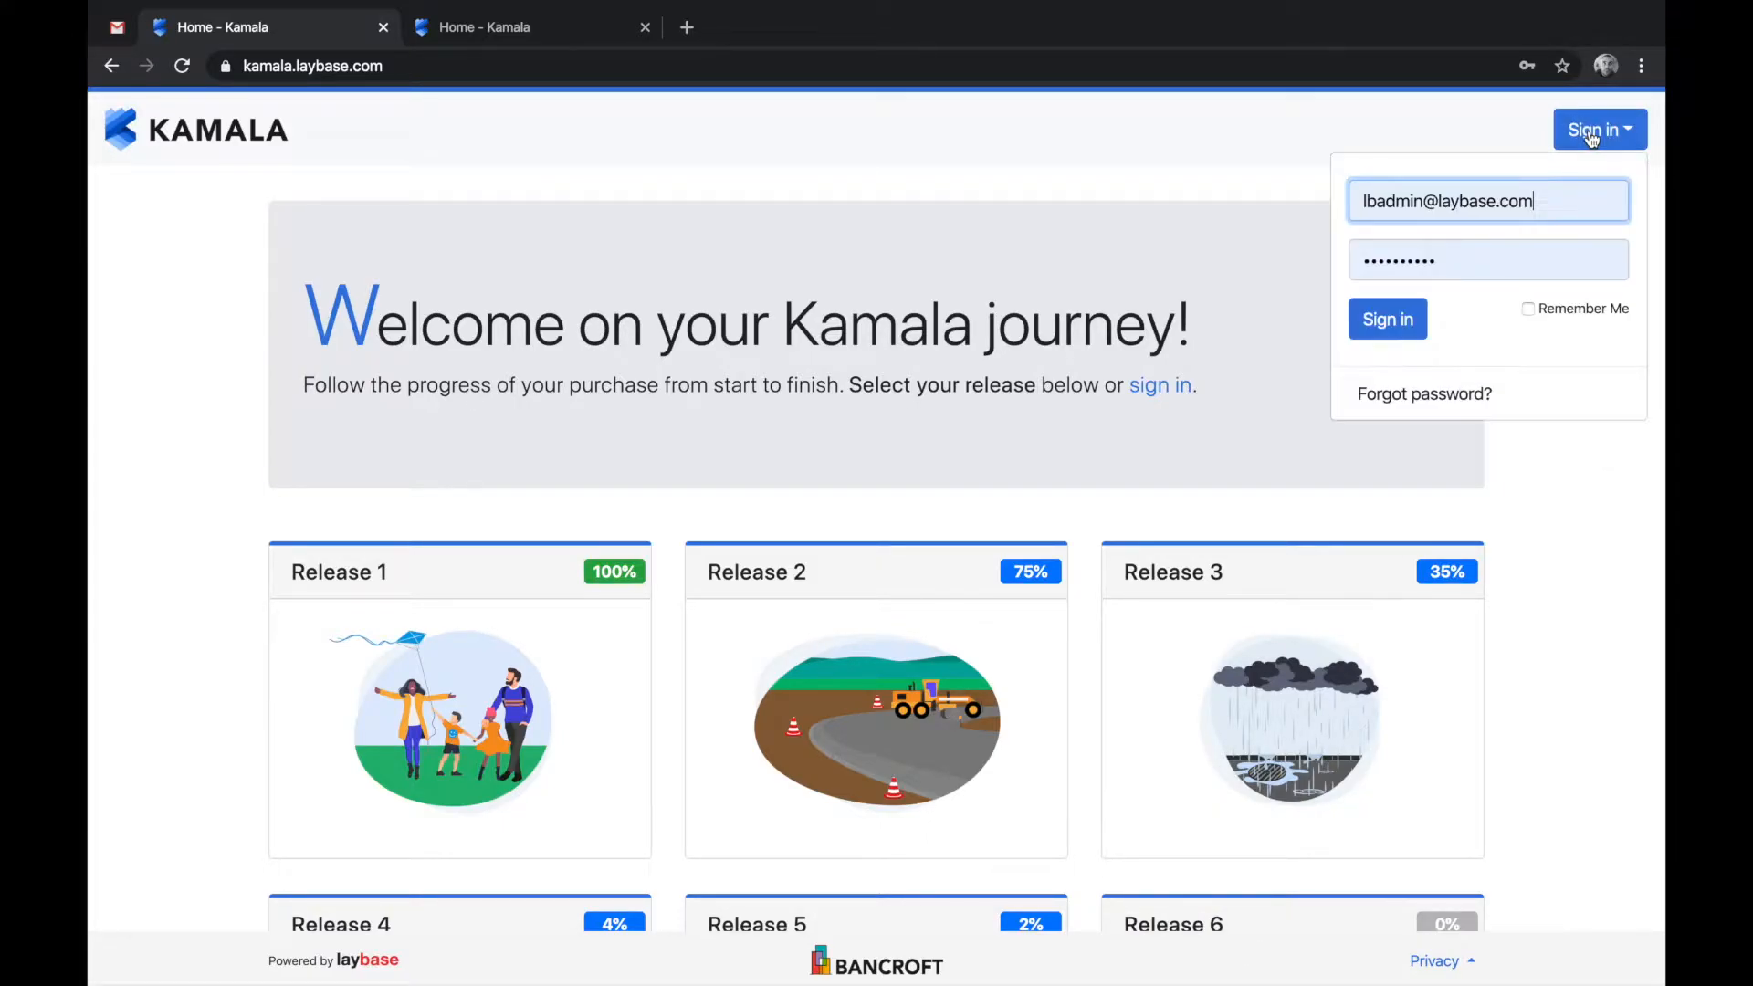
left_click(1390, 320)
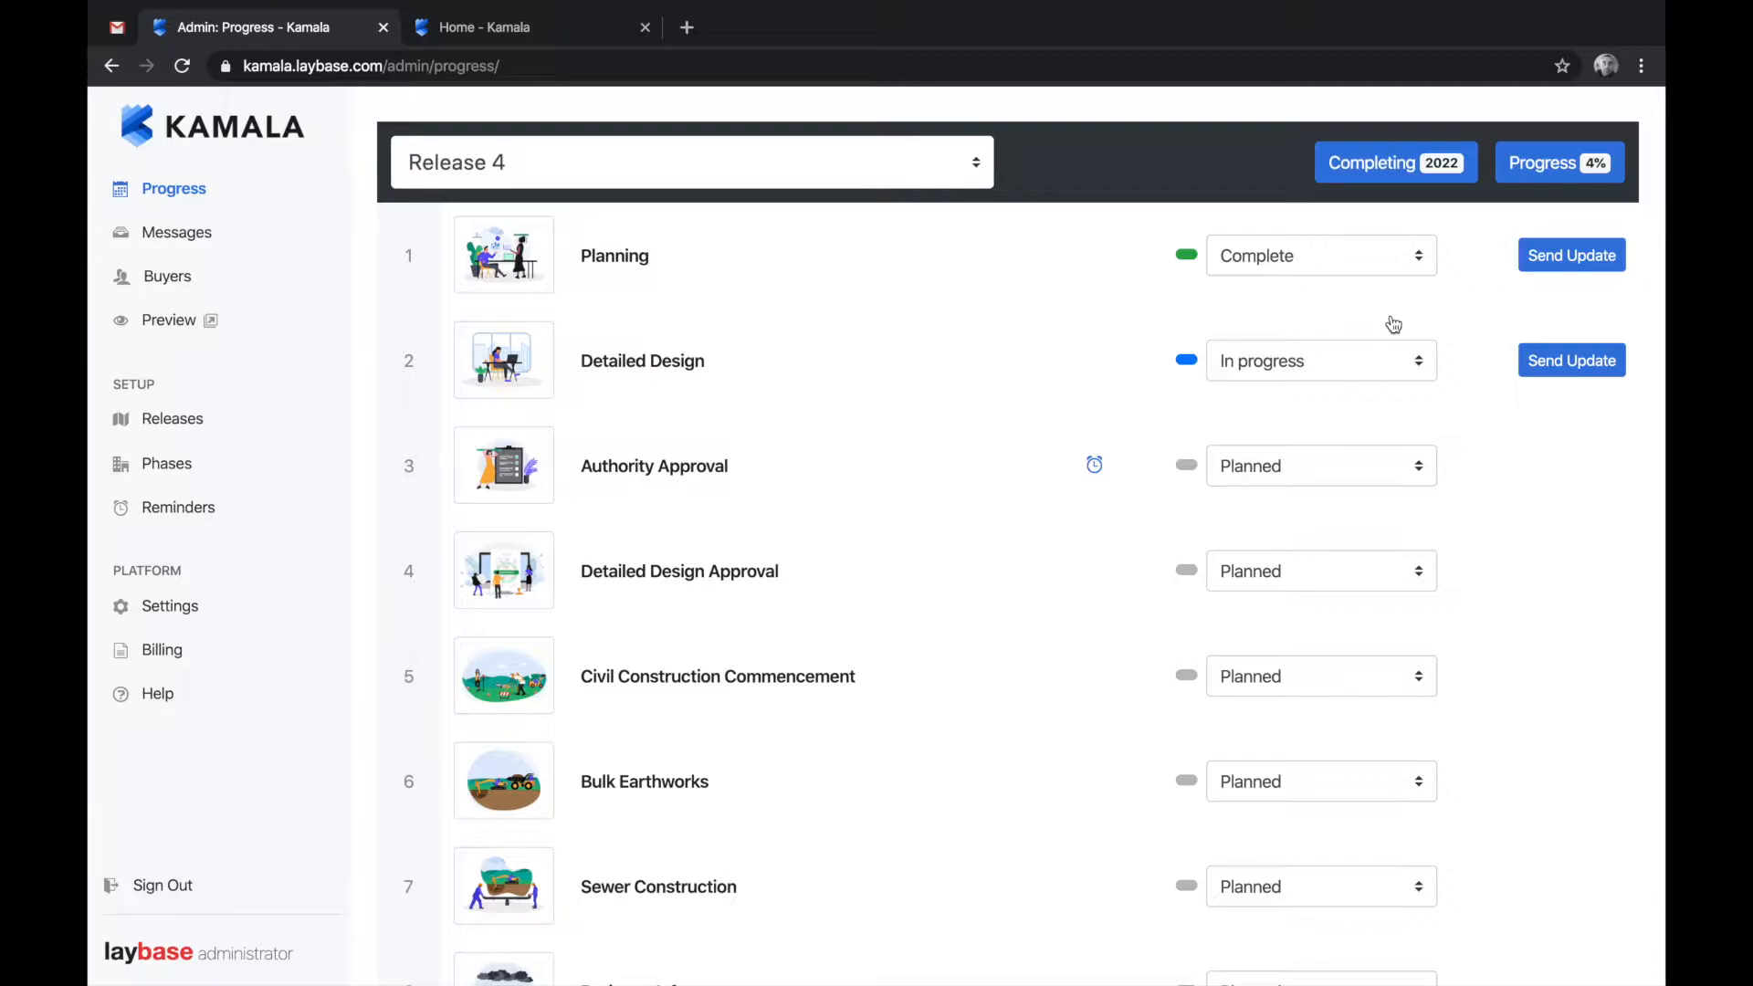
left_click(195, 618)
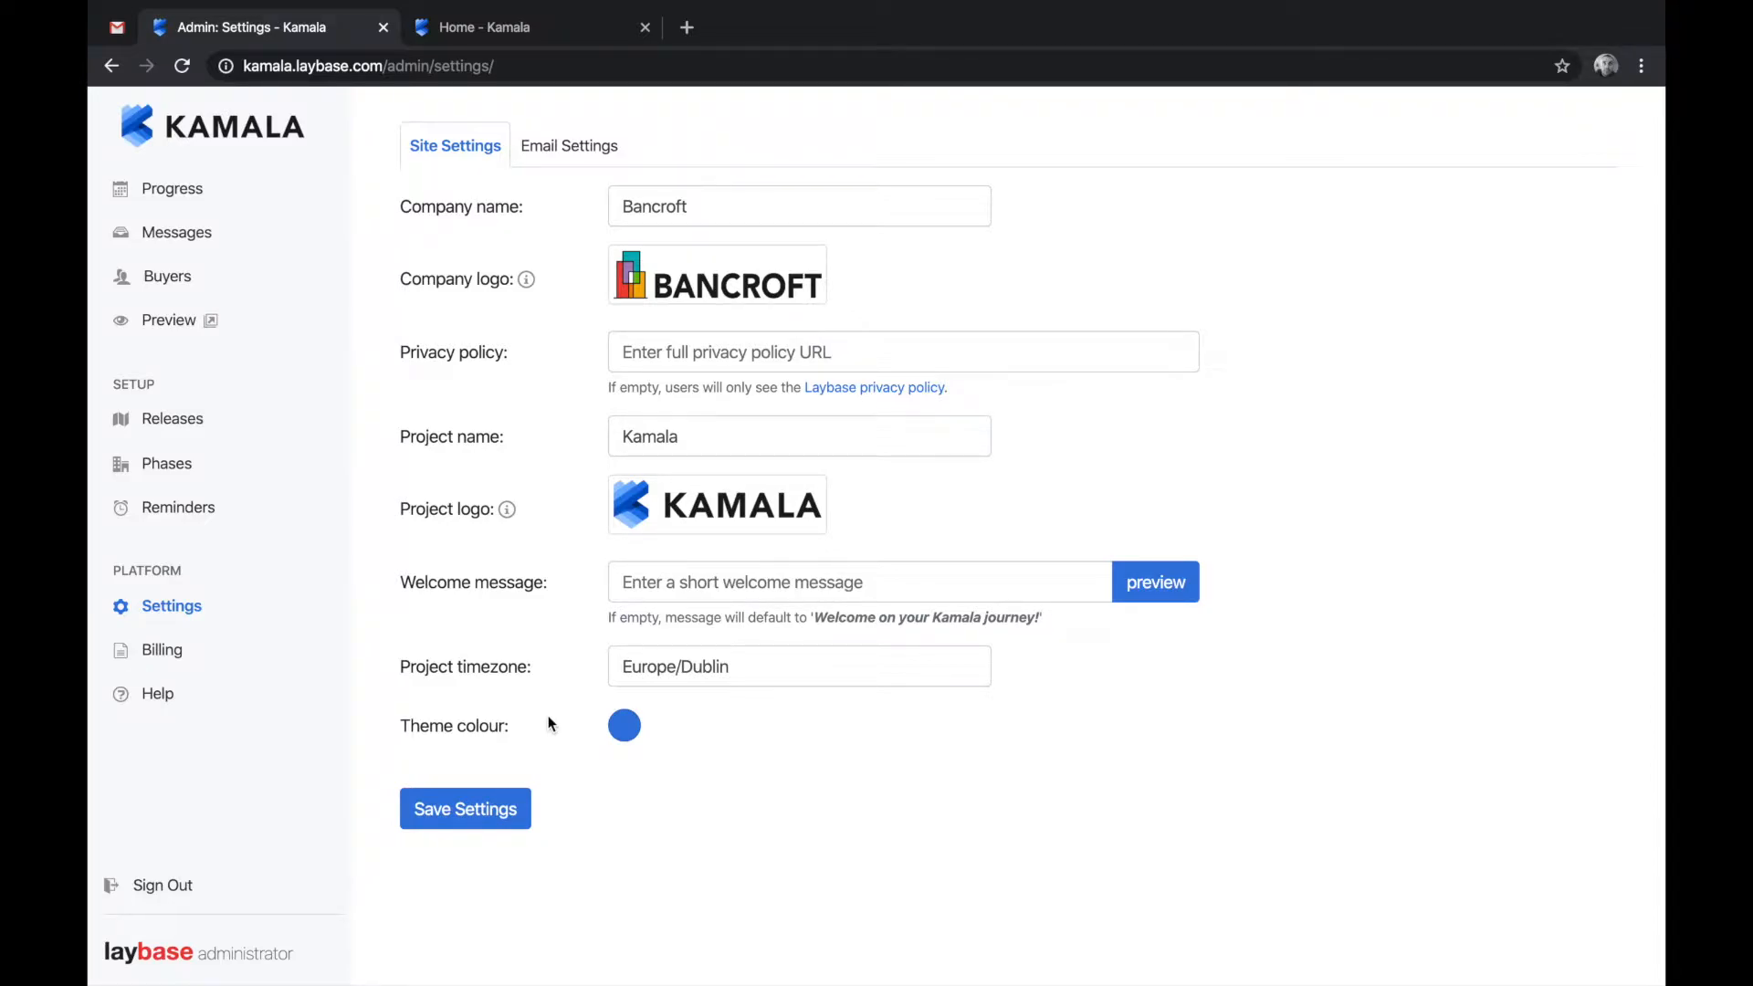
- Use kamala-logo-640.png as the logo, set theme colour red #d72b44, save, and preview the buyer site
left_click(702, 505)
double_click(681, 107)
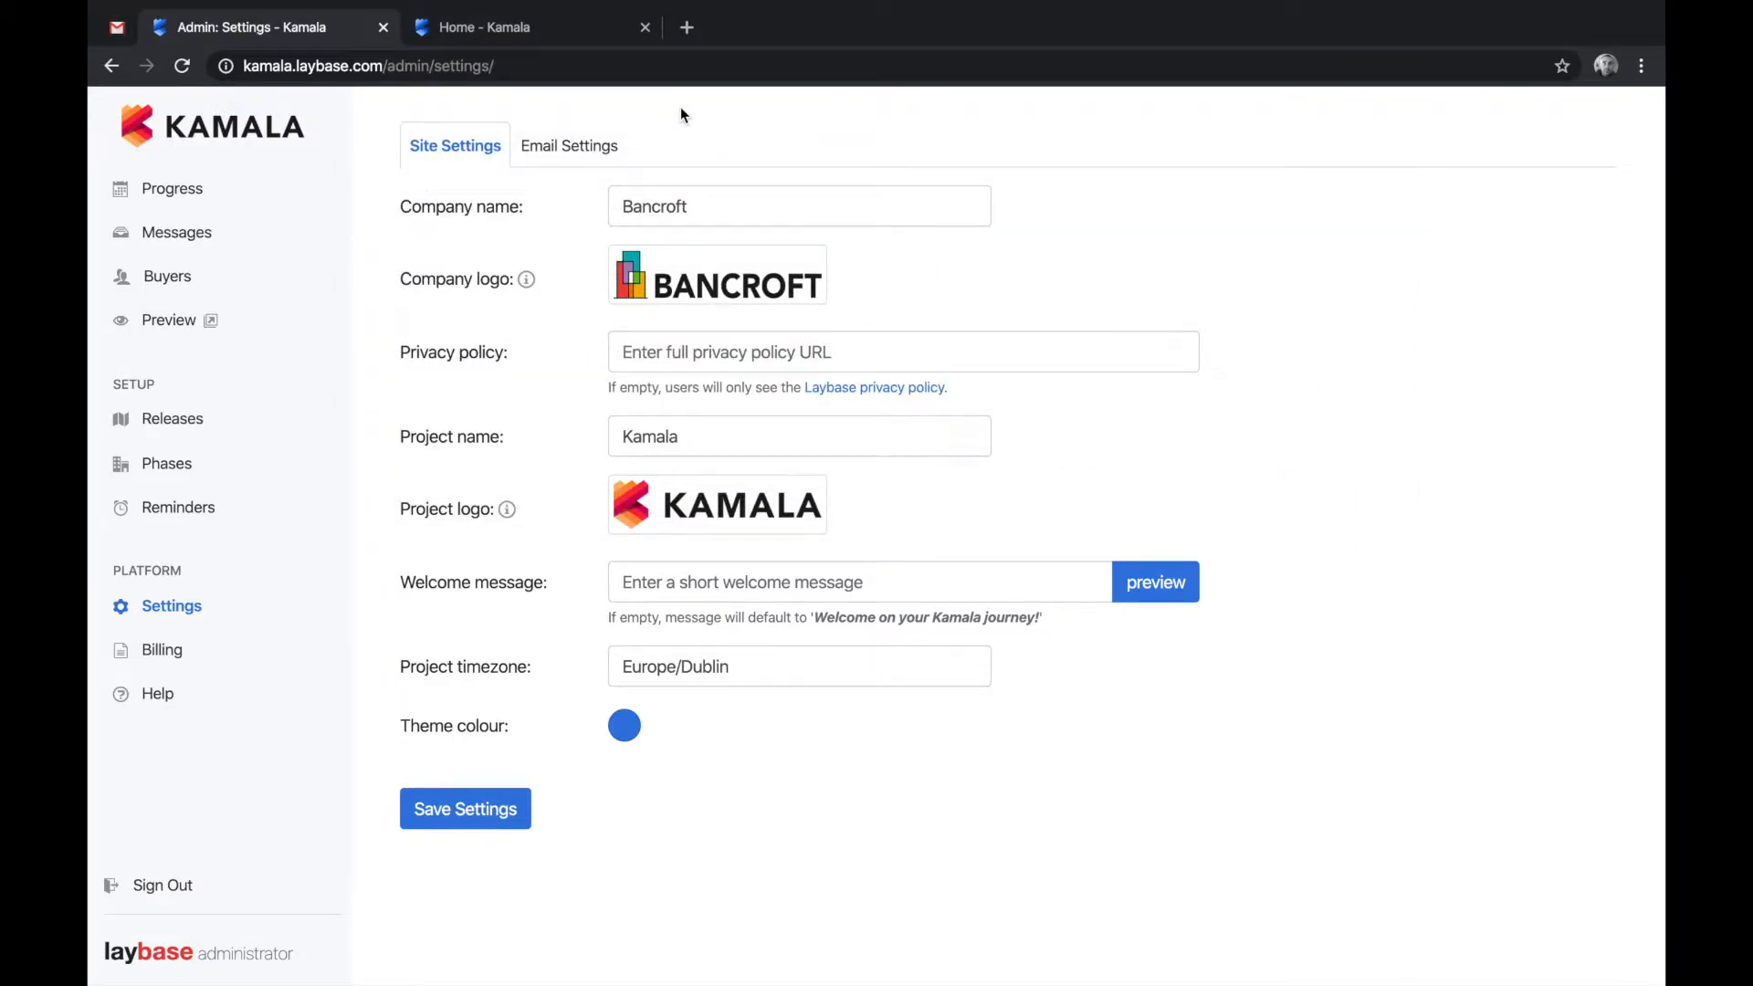
left_click(624, 729)
left_click_drag(940, 518, 940, 409)
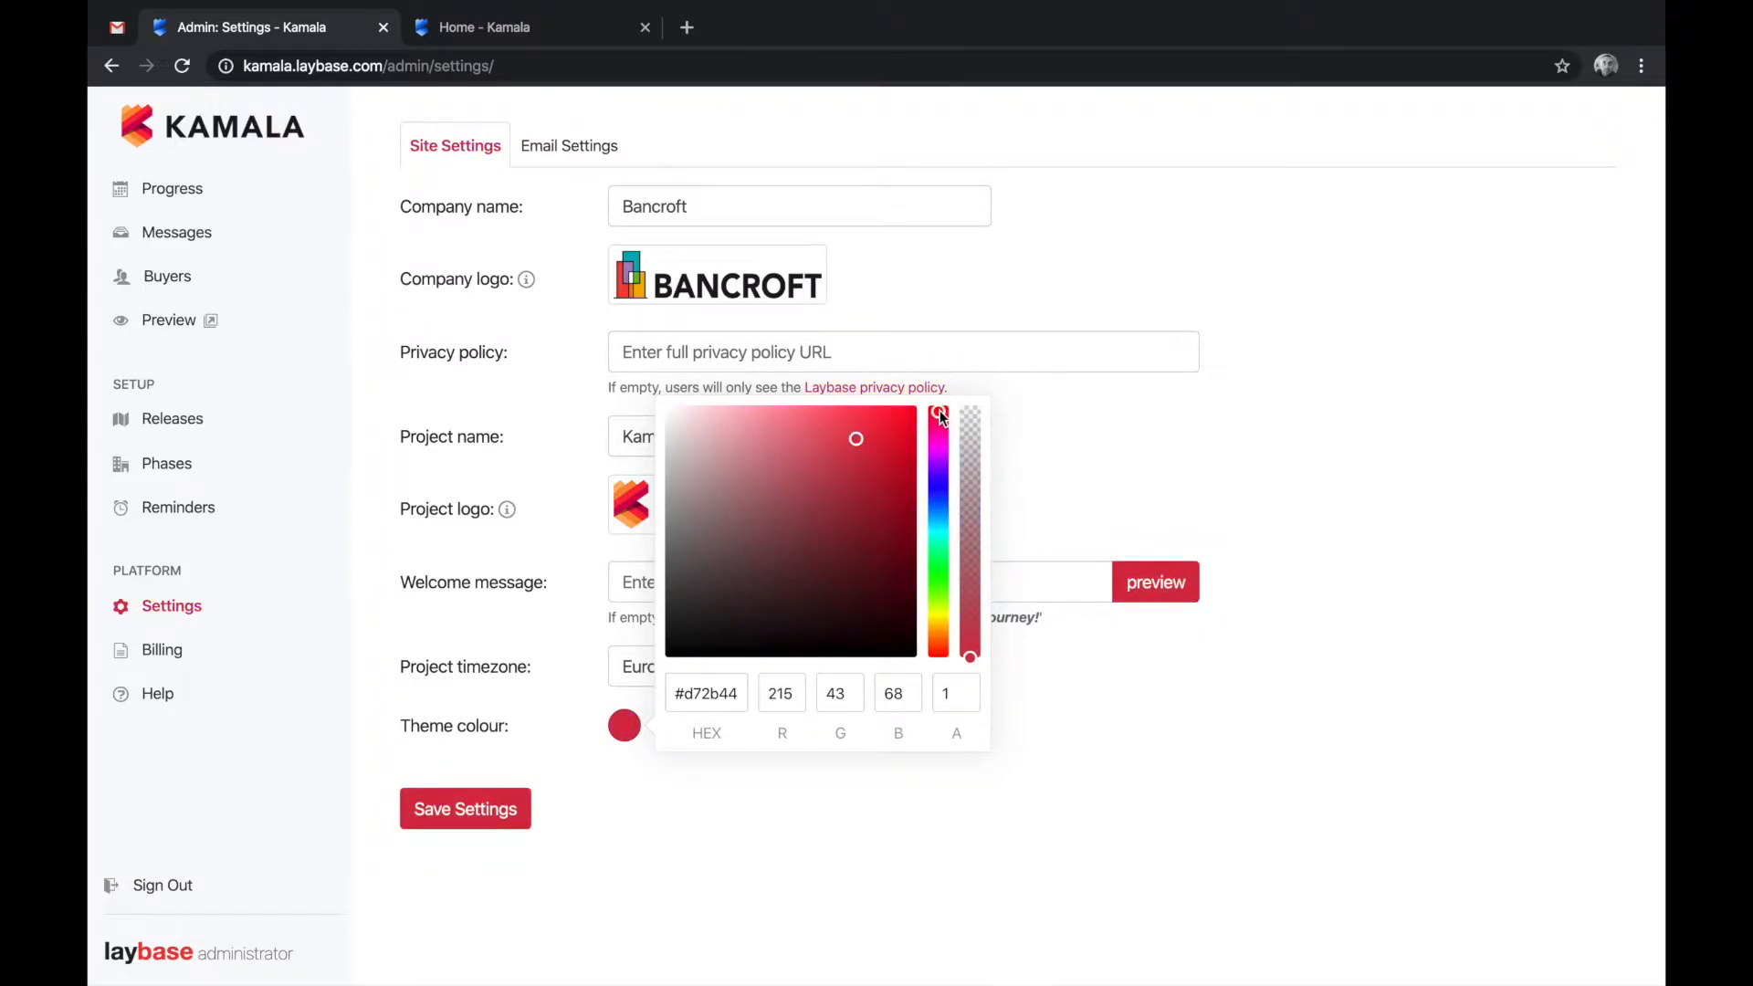
left_click(493, 811)
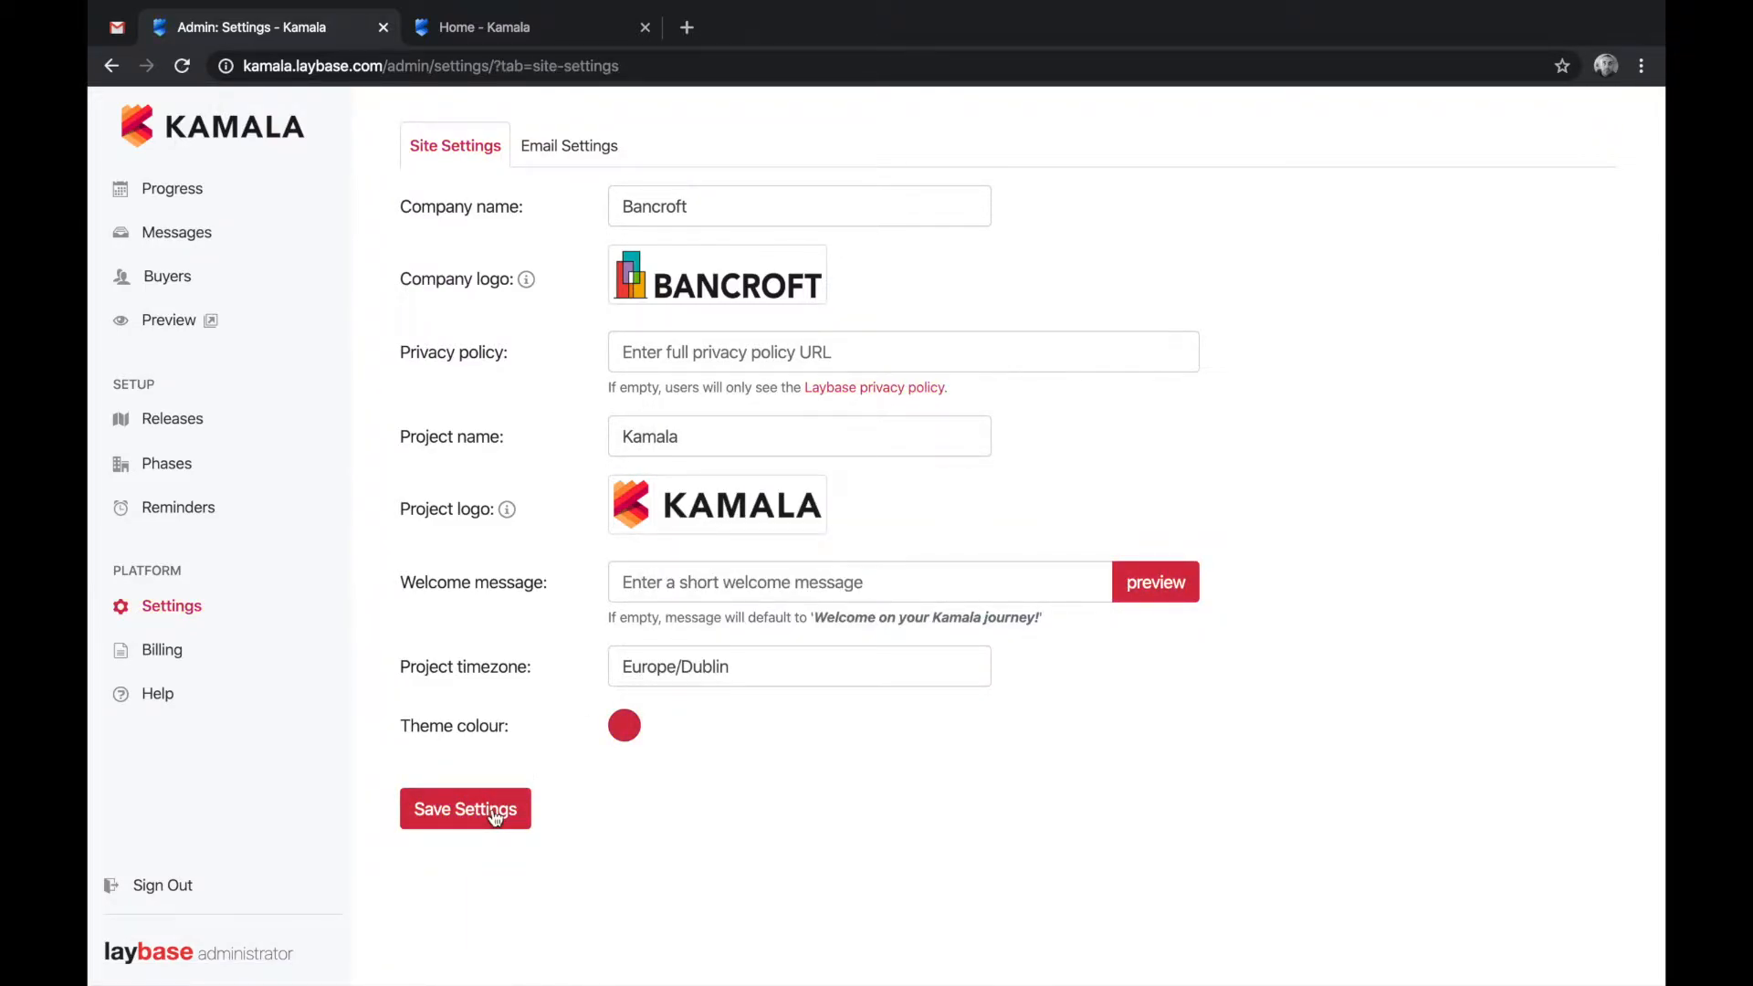
left_click(214, 324)
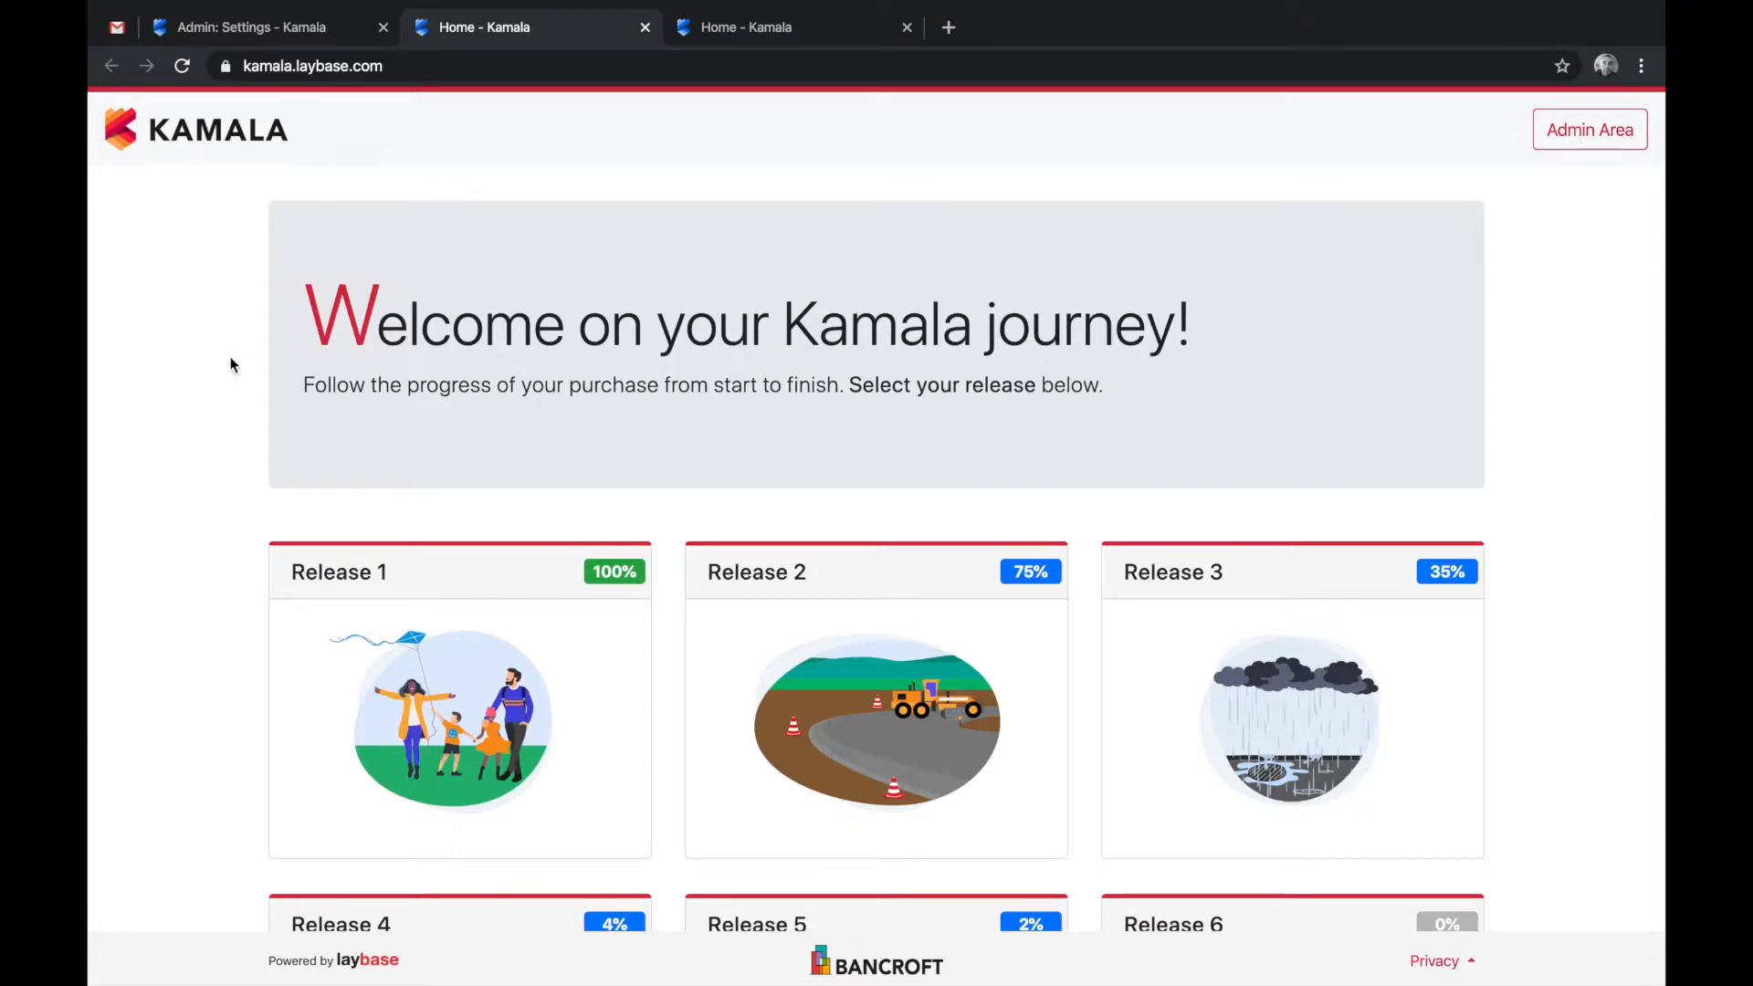
- Go back from the red-themed buyer home page to the admin Releases list
left_click(301, 41)
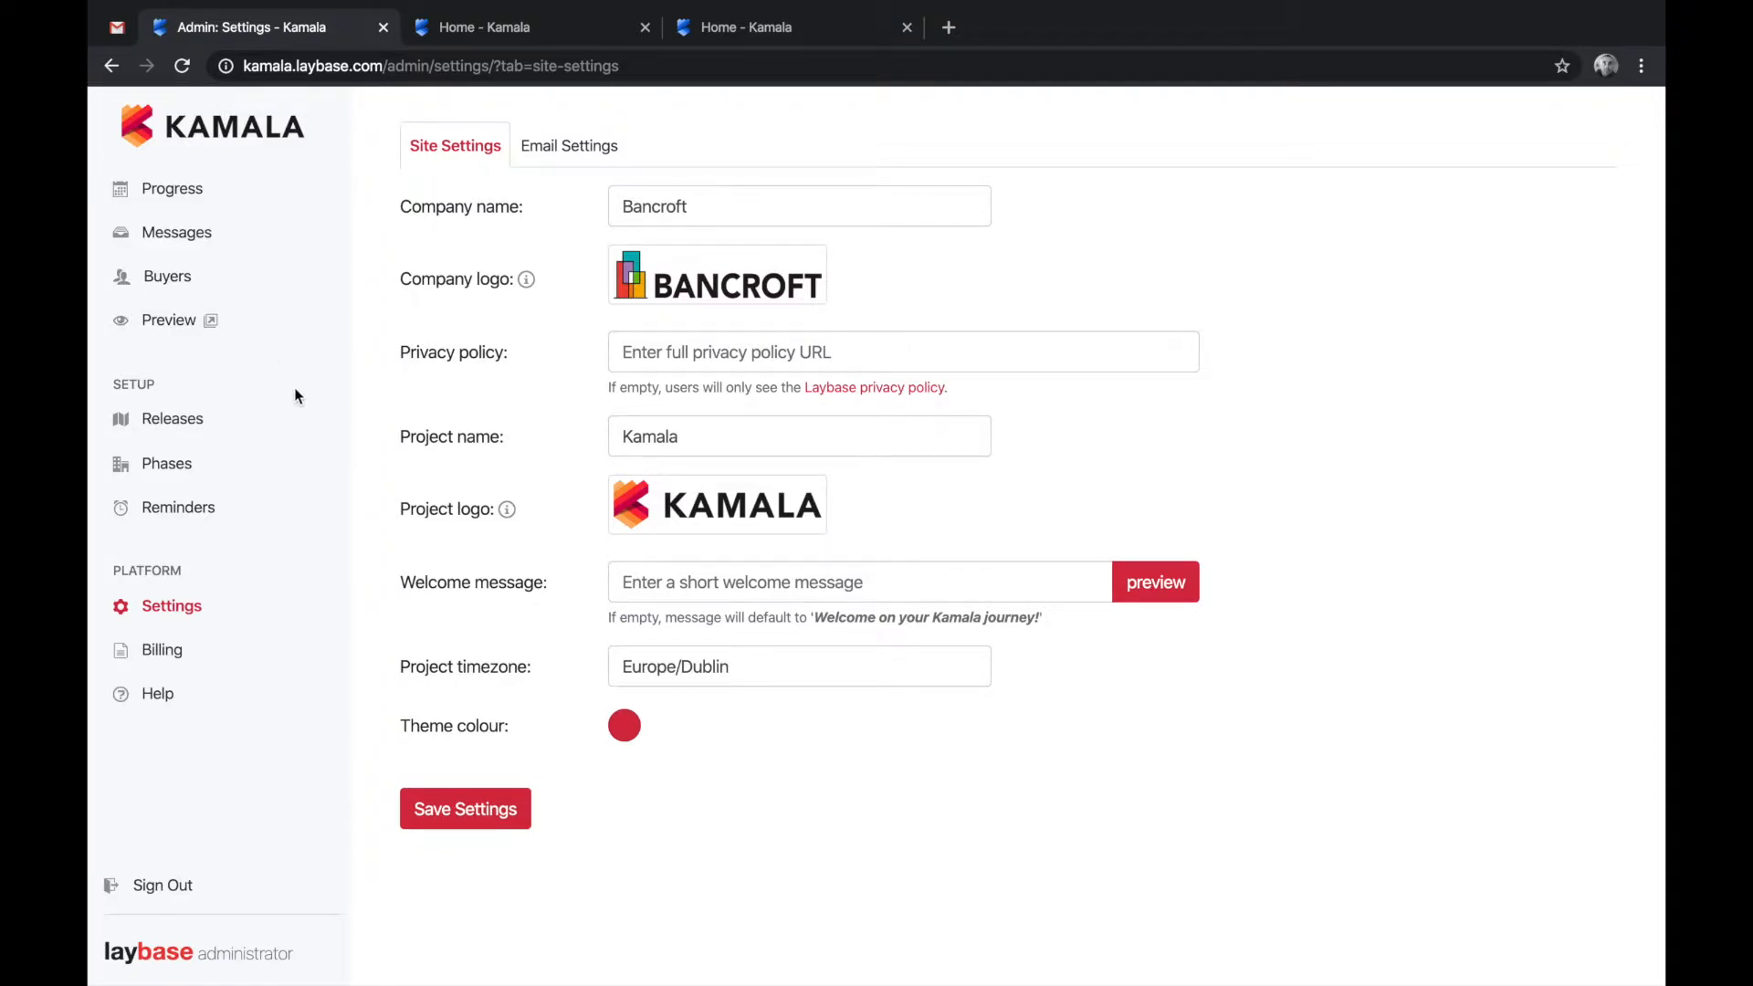
left_click(173, 421)
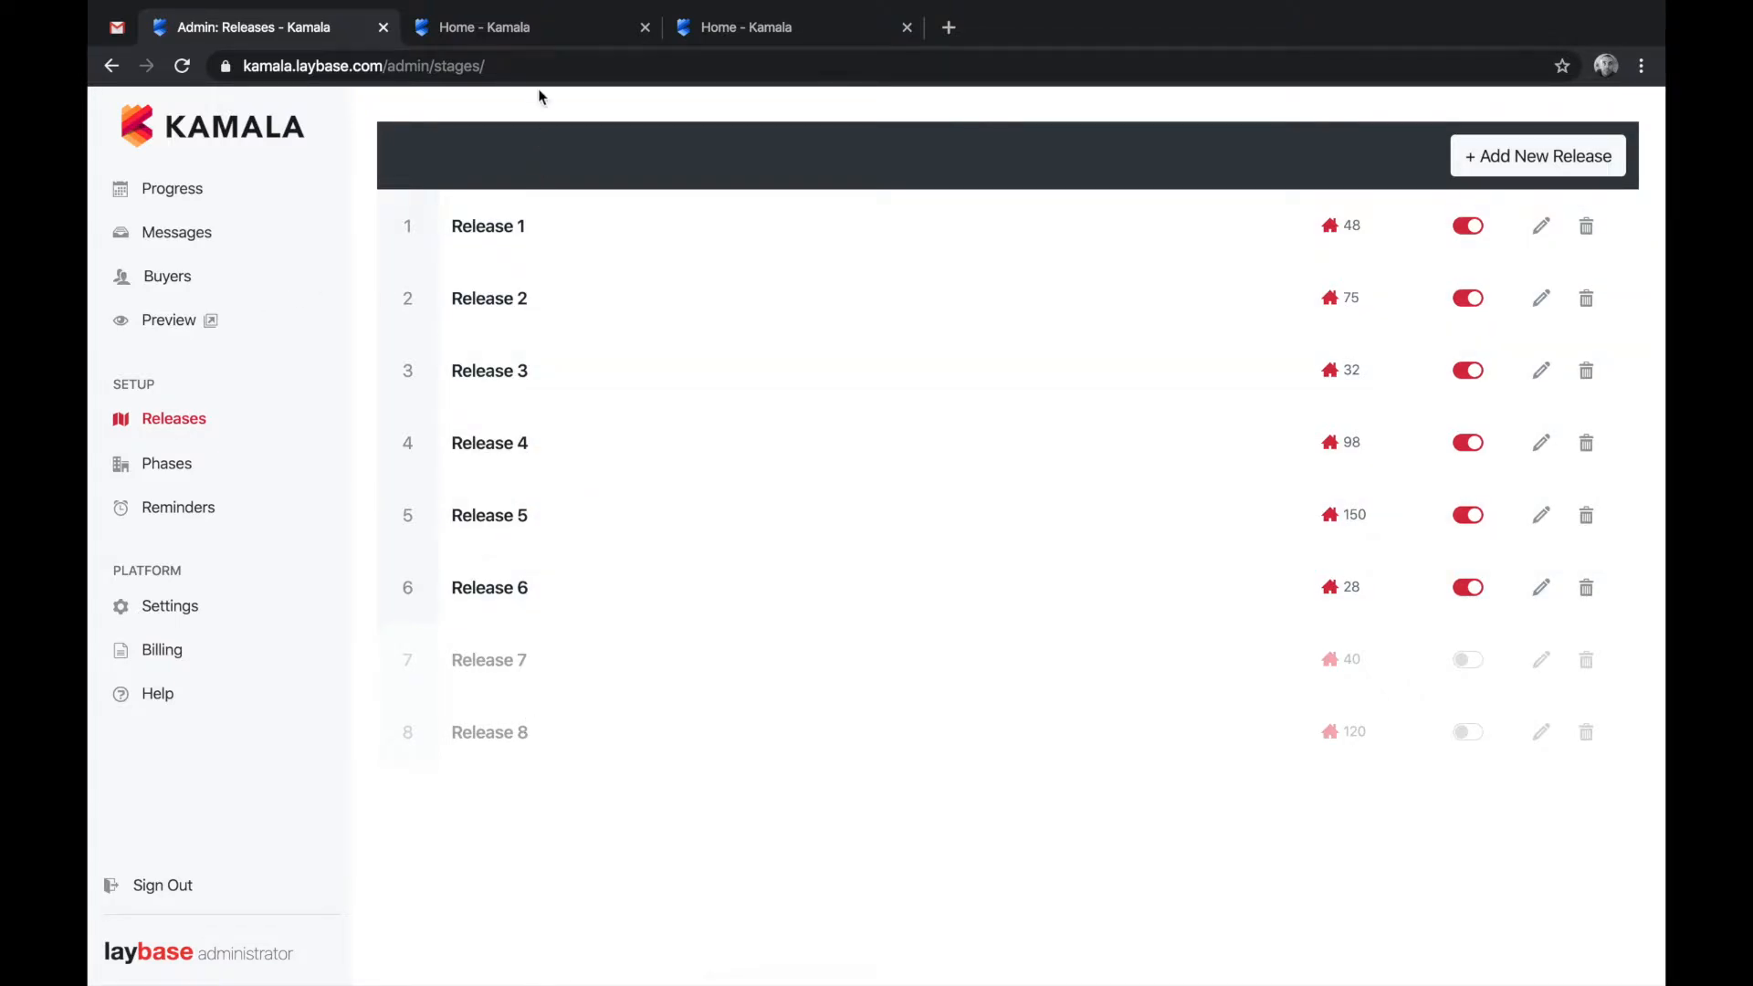
- Switch Release 1 off and Release 7 on, checking the buyer site before and after
left_click(211, 319)
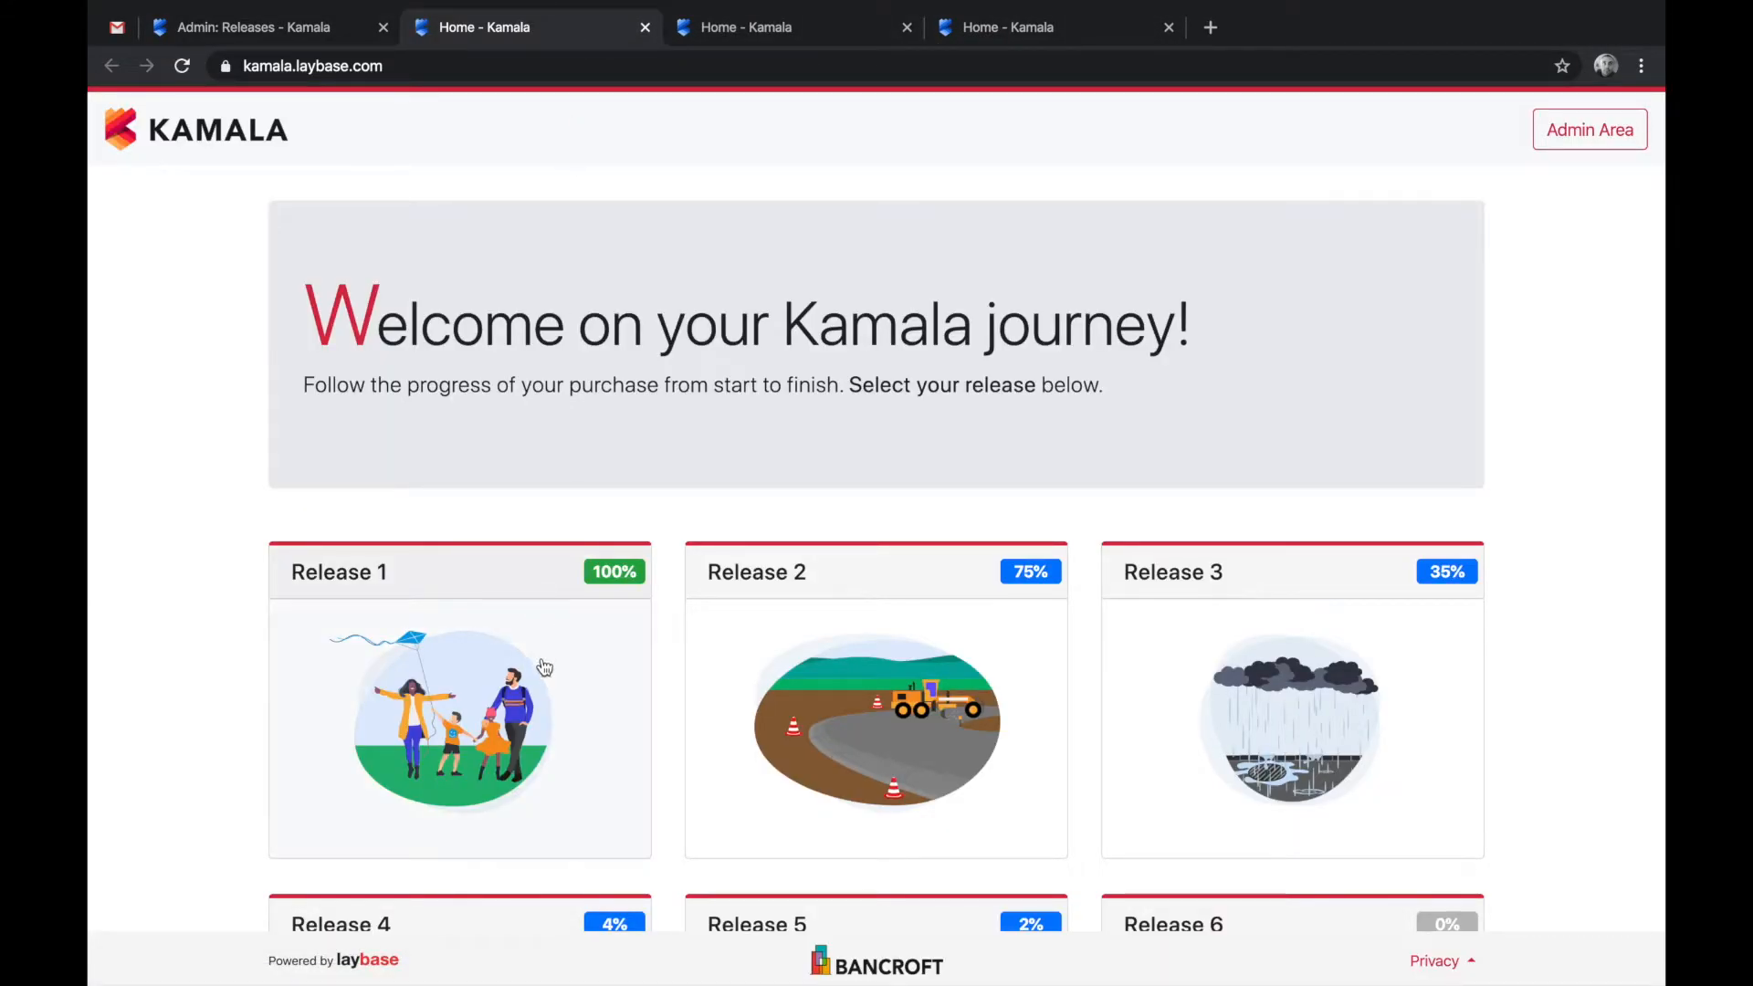
left_click(315, 27)
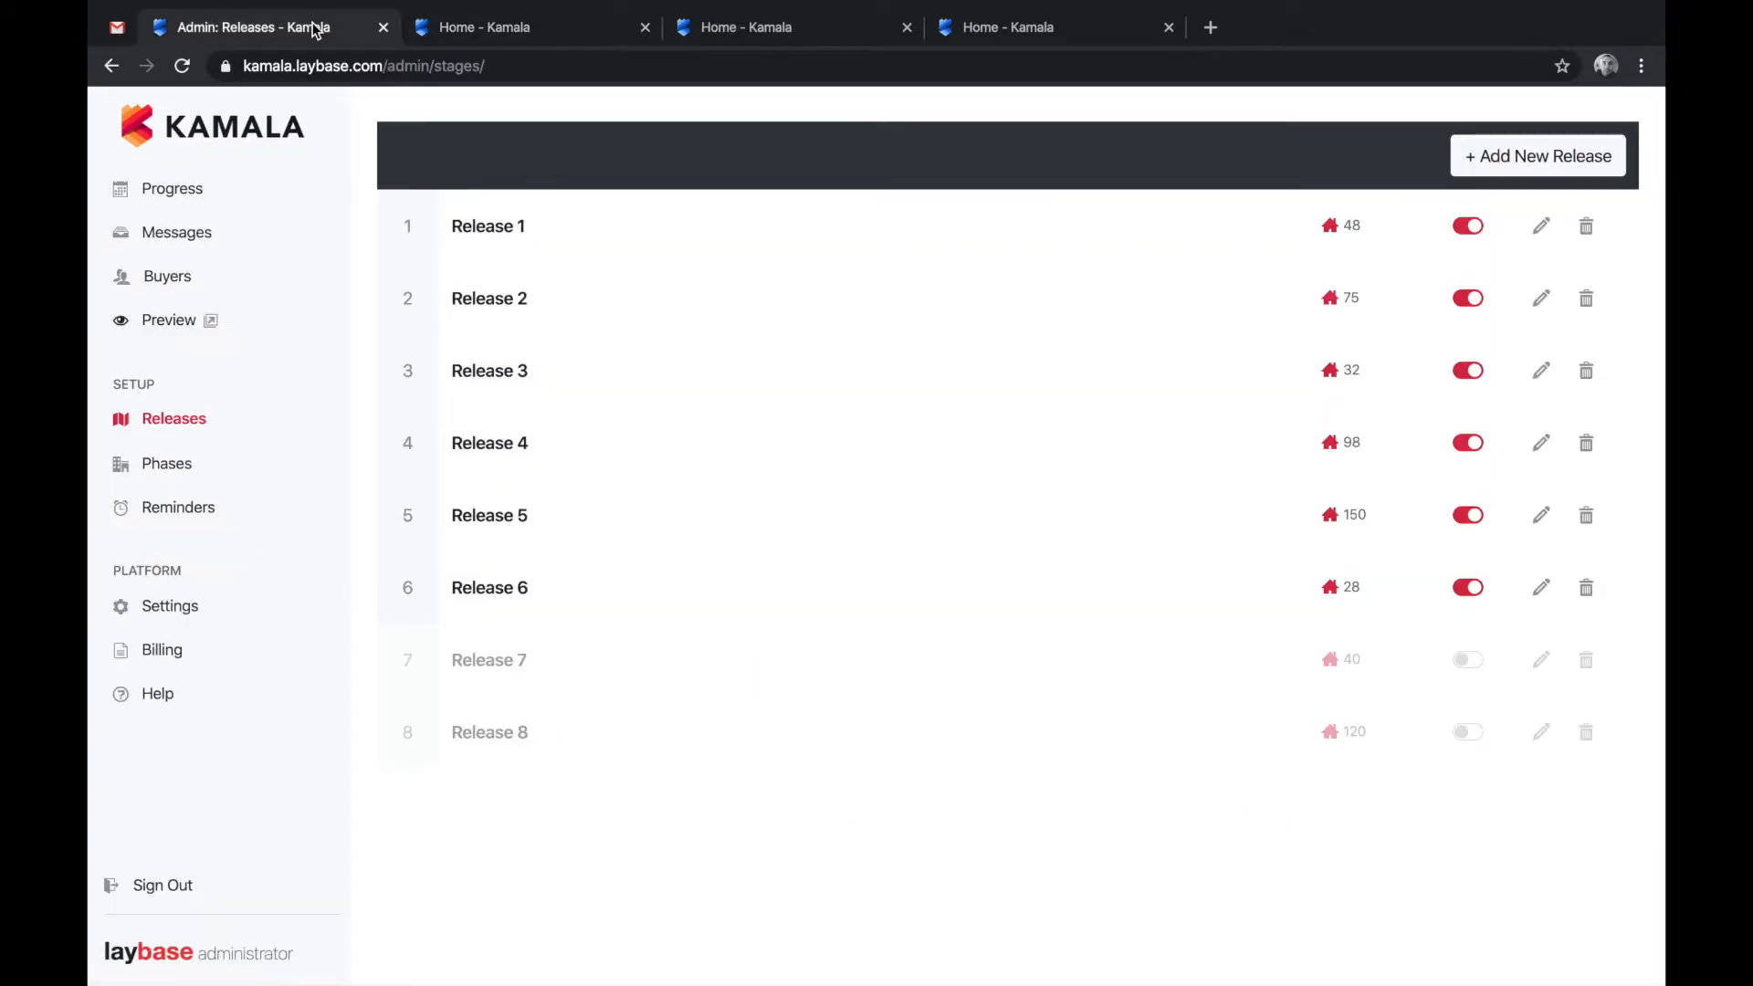
left_click(1471, 228)
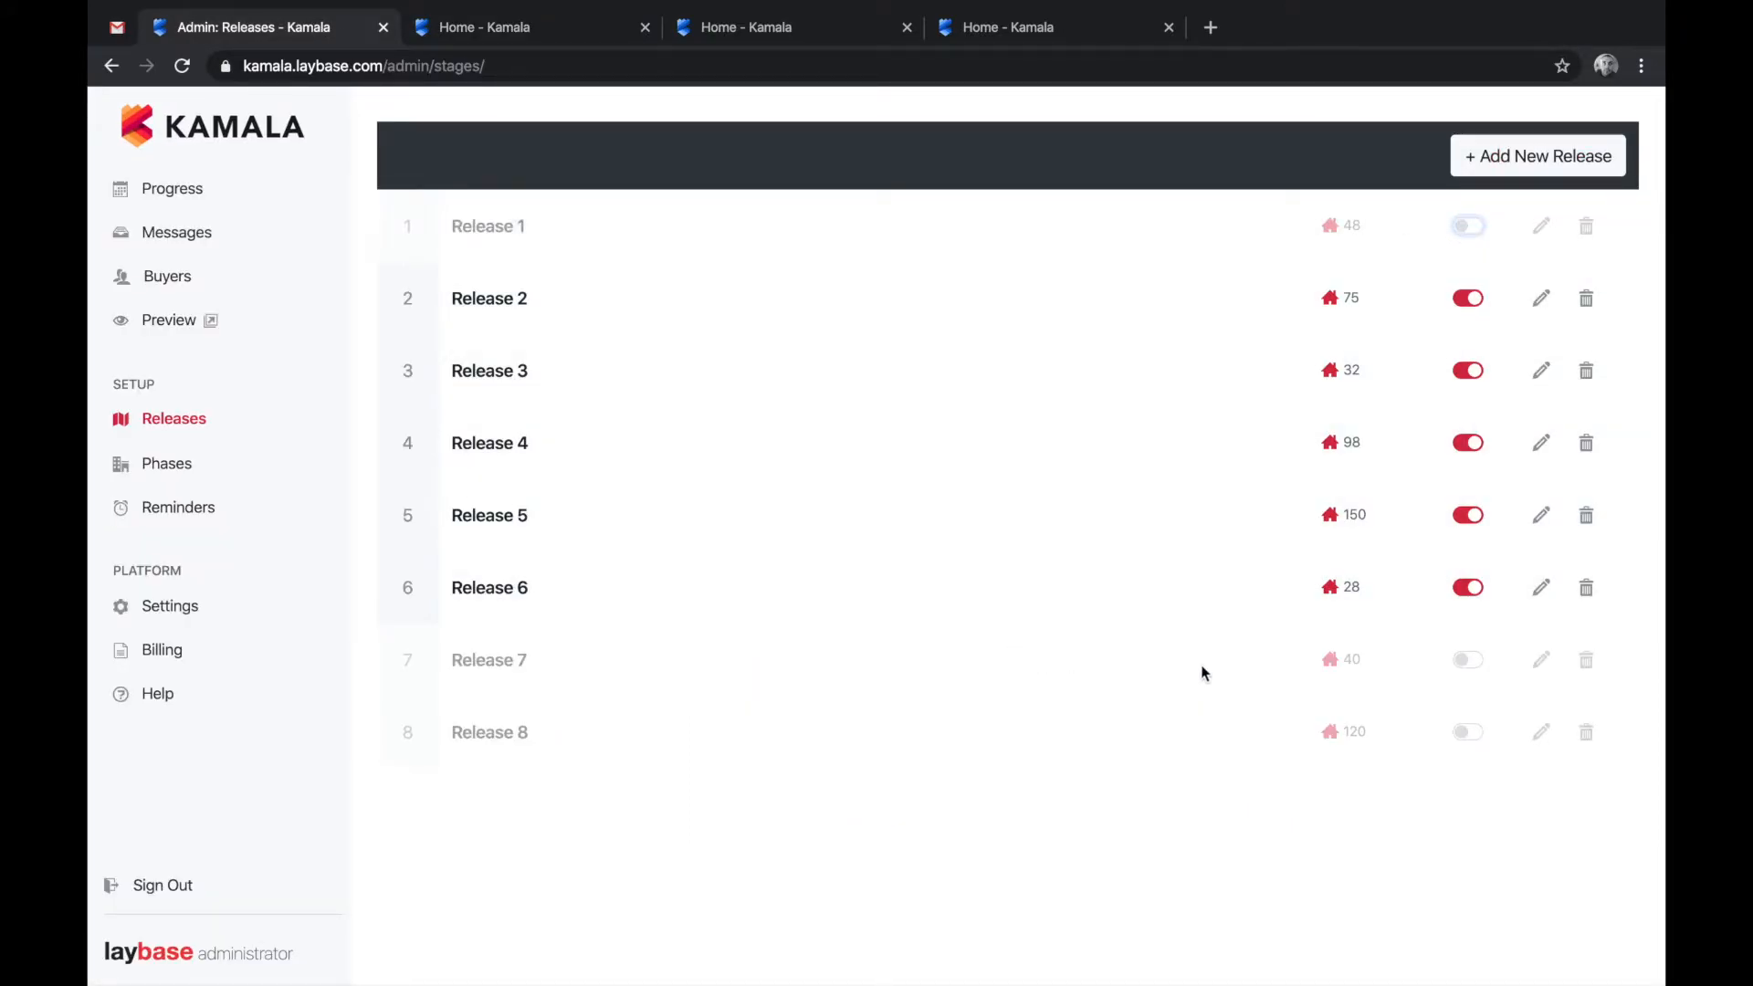
left_click(1461, 660)
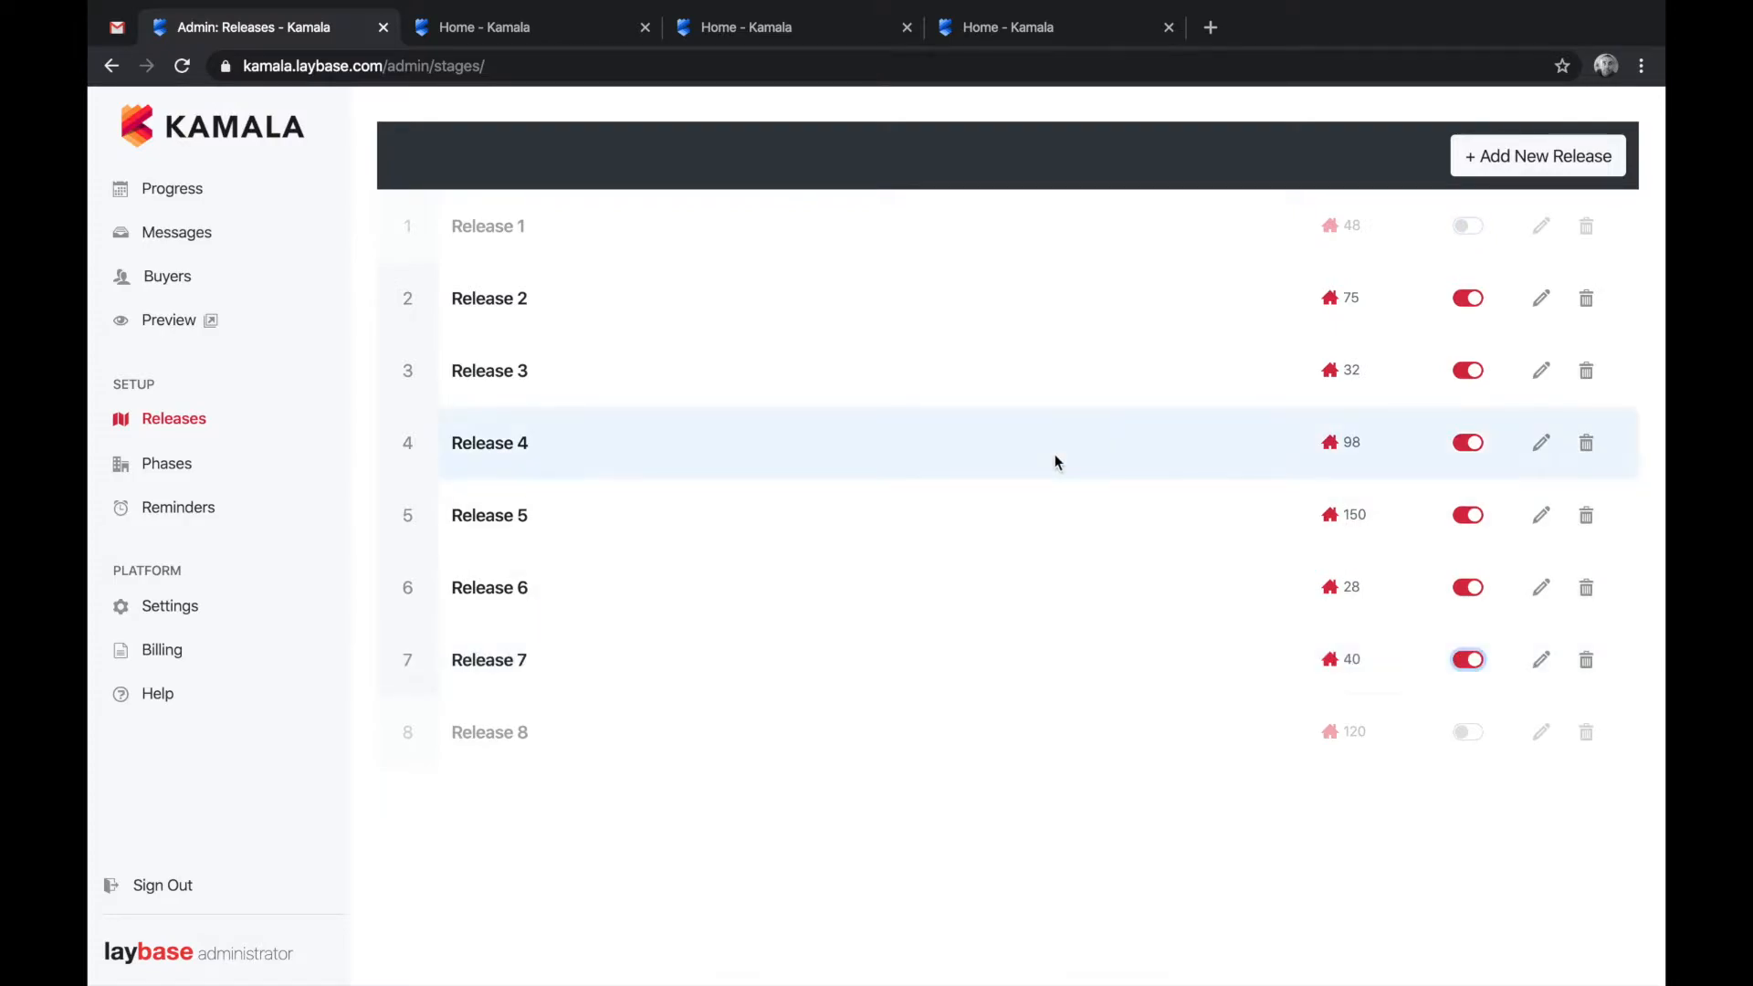
left_click(199, 323)
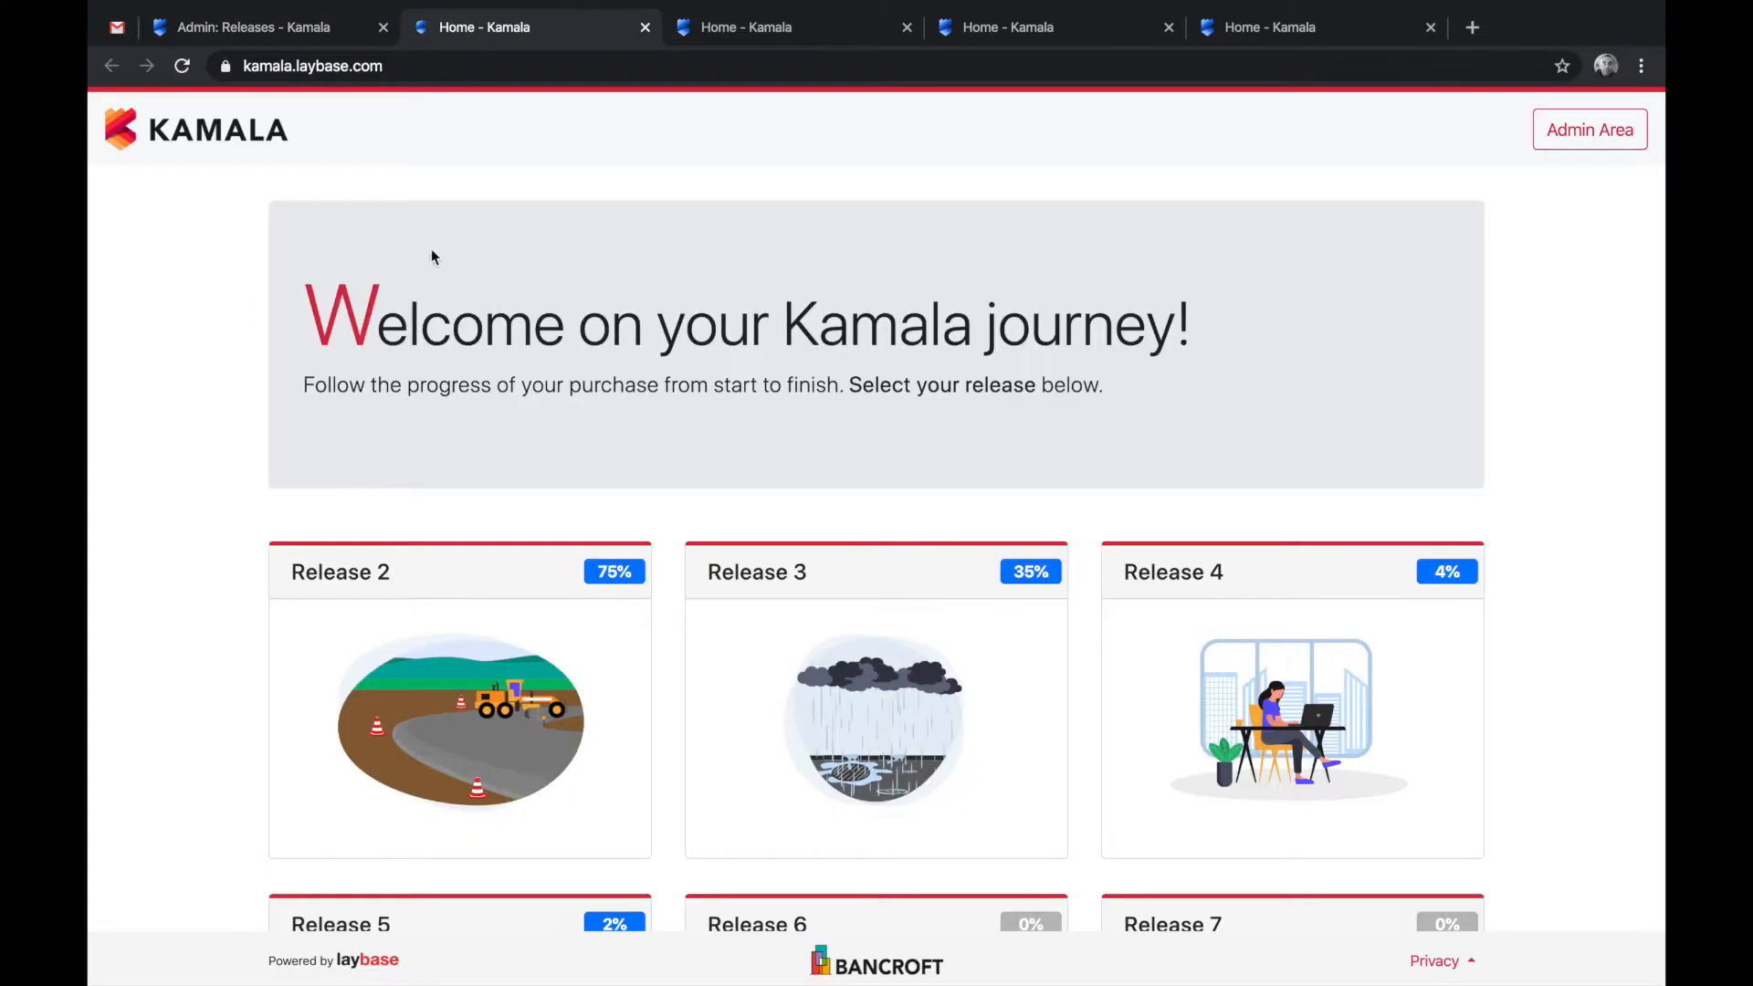
scroll(517, 436, "down", 3)
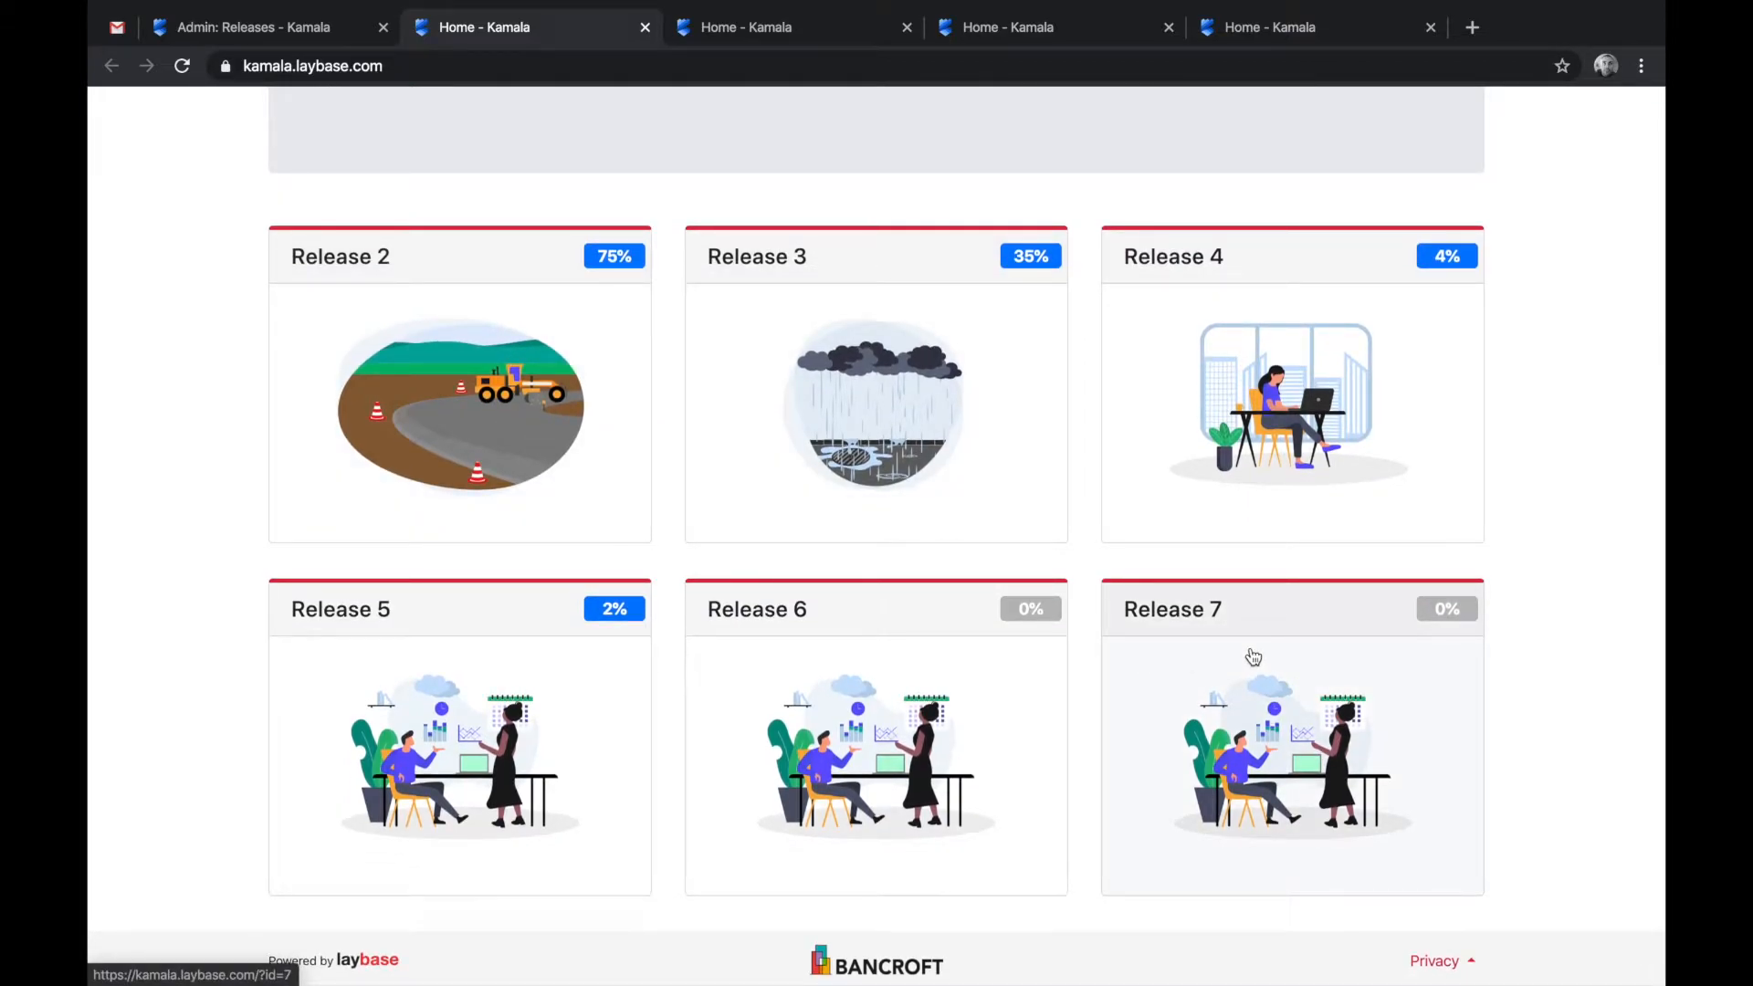
key("ctrl+shift+Tab")
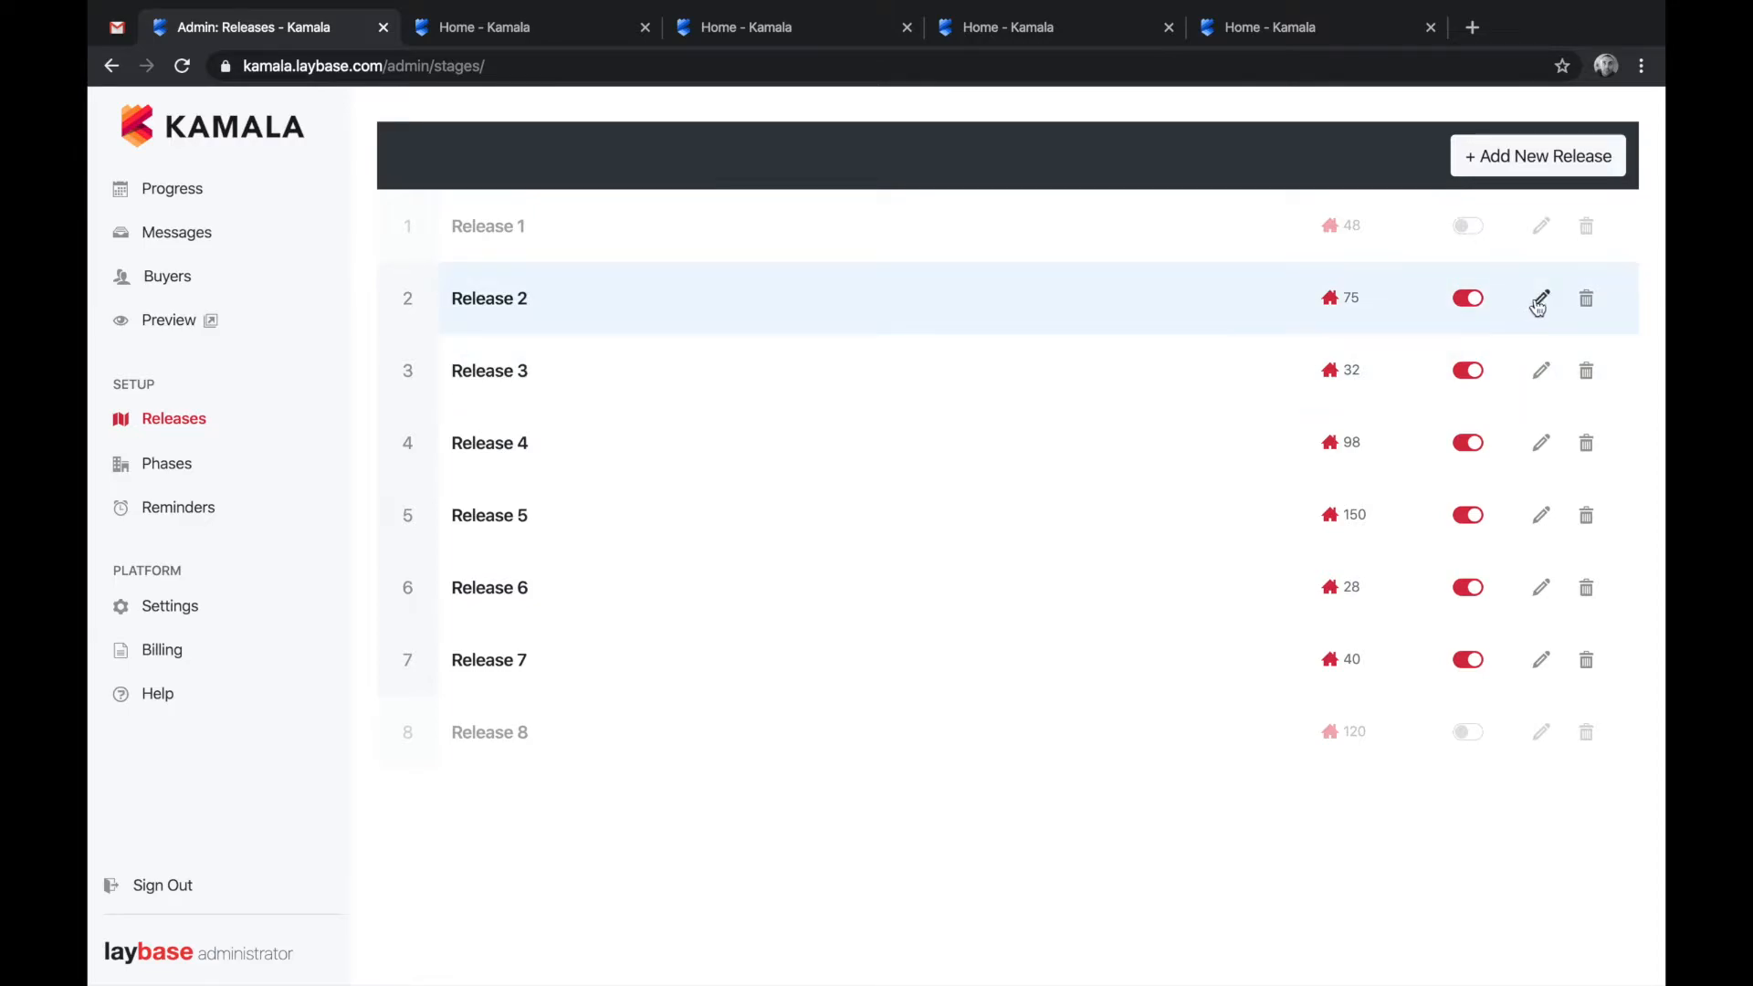
- Open and cancel Release 2's edit and delete dialogs and the Add Release form
left_click(1540, 300)
left_click(1125, 153)
left_click(1587, 299)
left_click(1124, 153)
left_click(1538, 161)
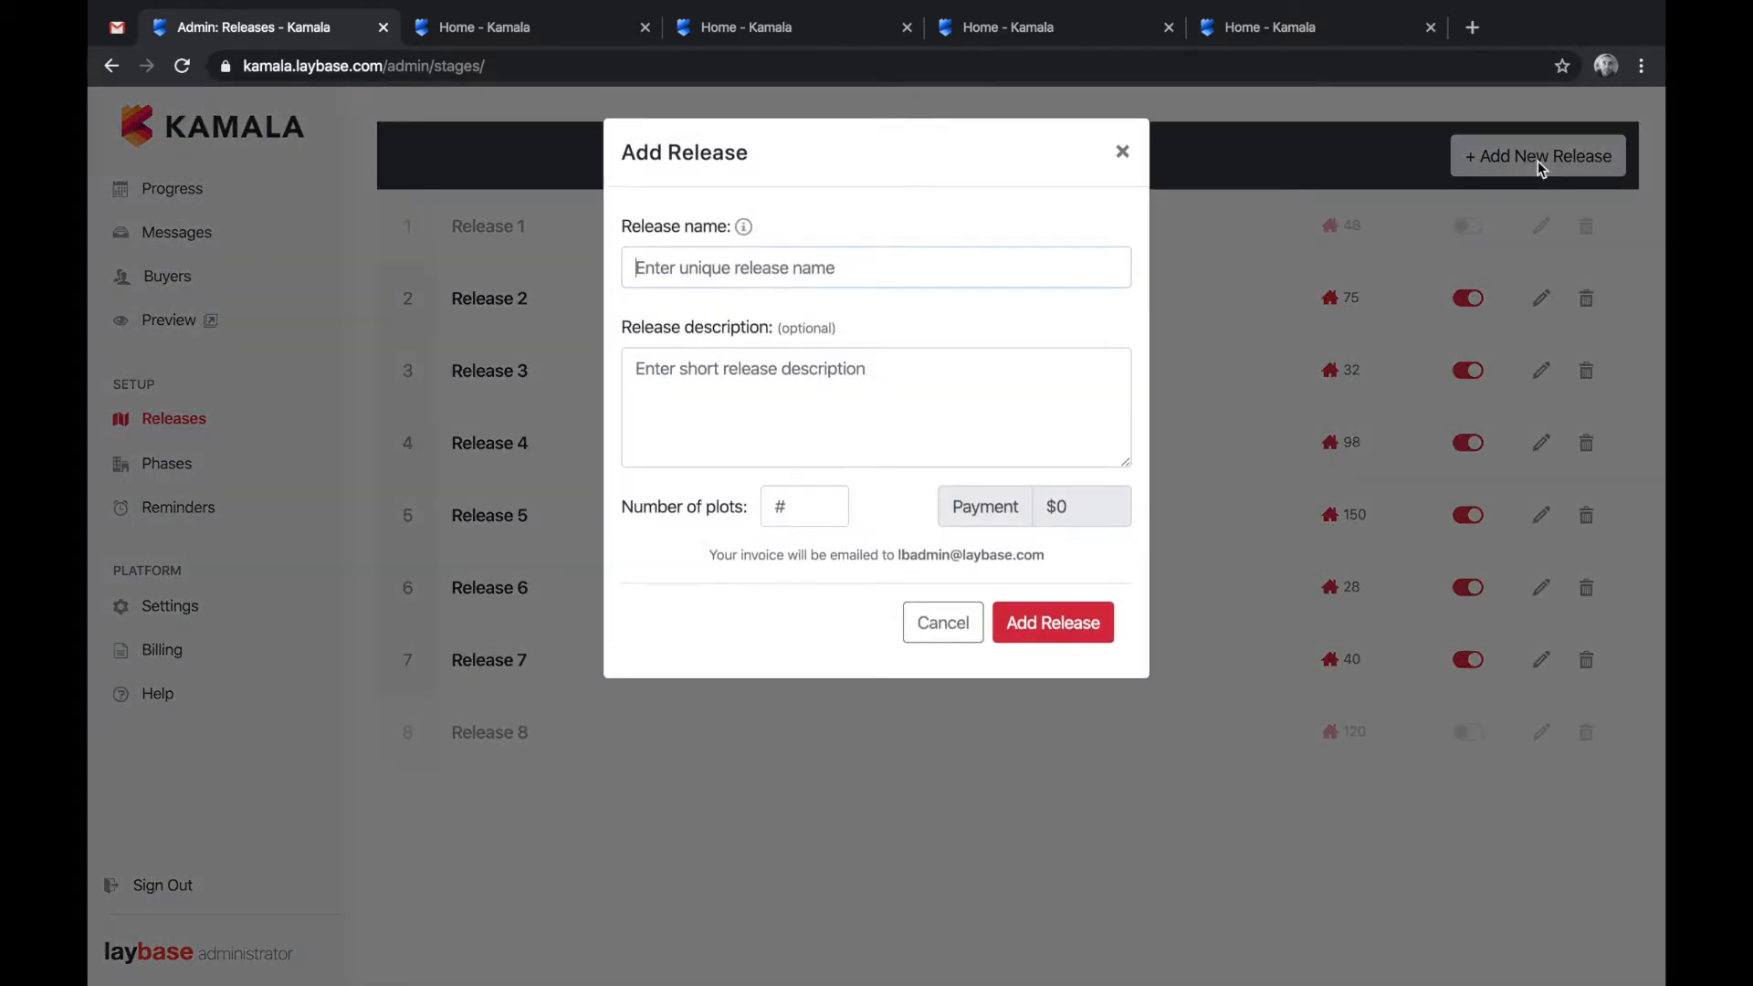
left_click(1123, 152)
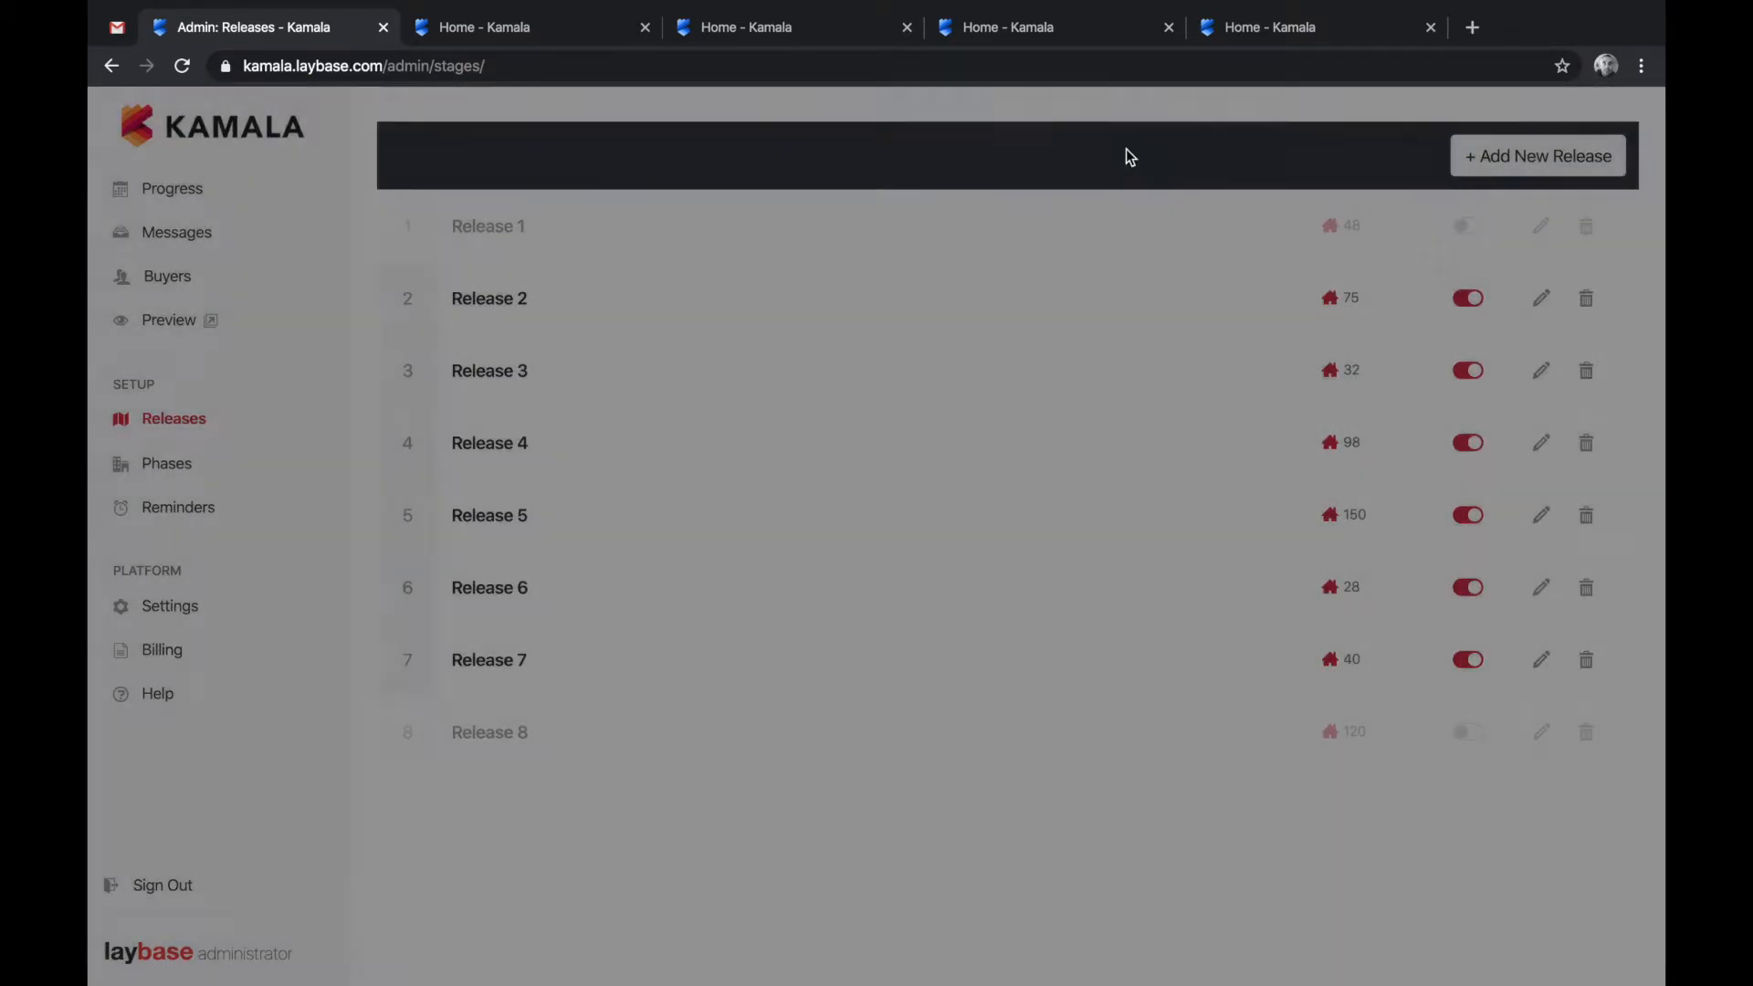
- Start a new phase named Celebrate with description 'Congratulations on your new build!'
left_click(155, 457)
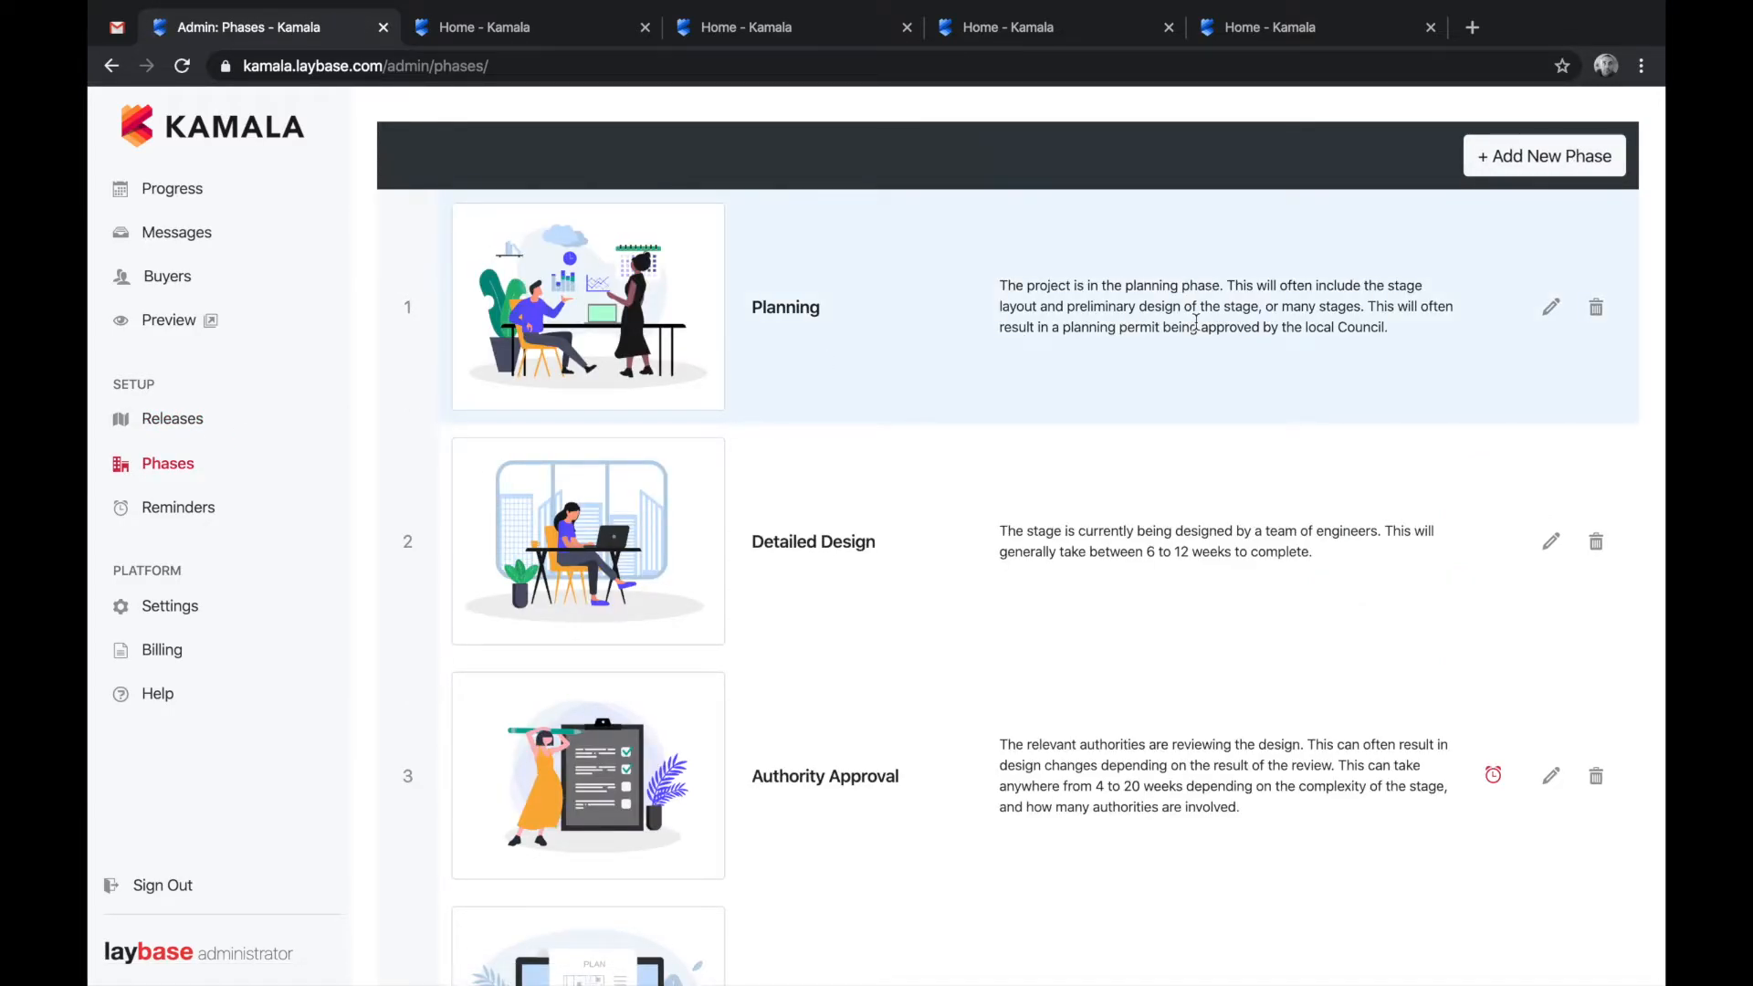
scroll(1229, 443, "down", 8)
scroll(1229, 443, "down", 20)
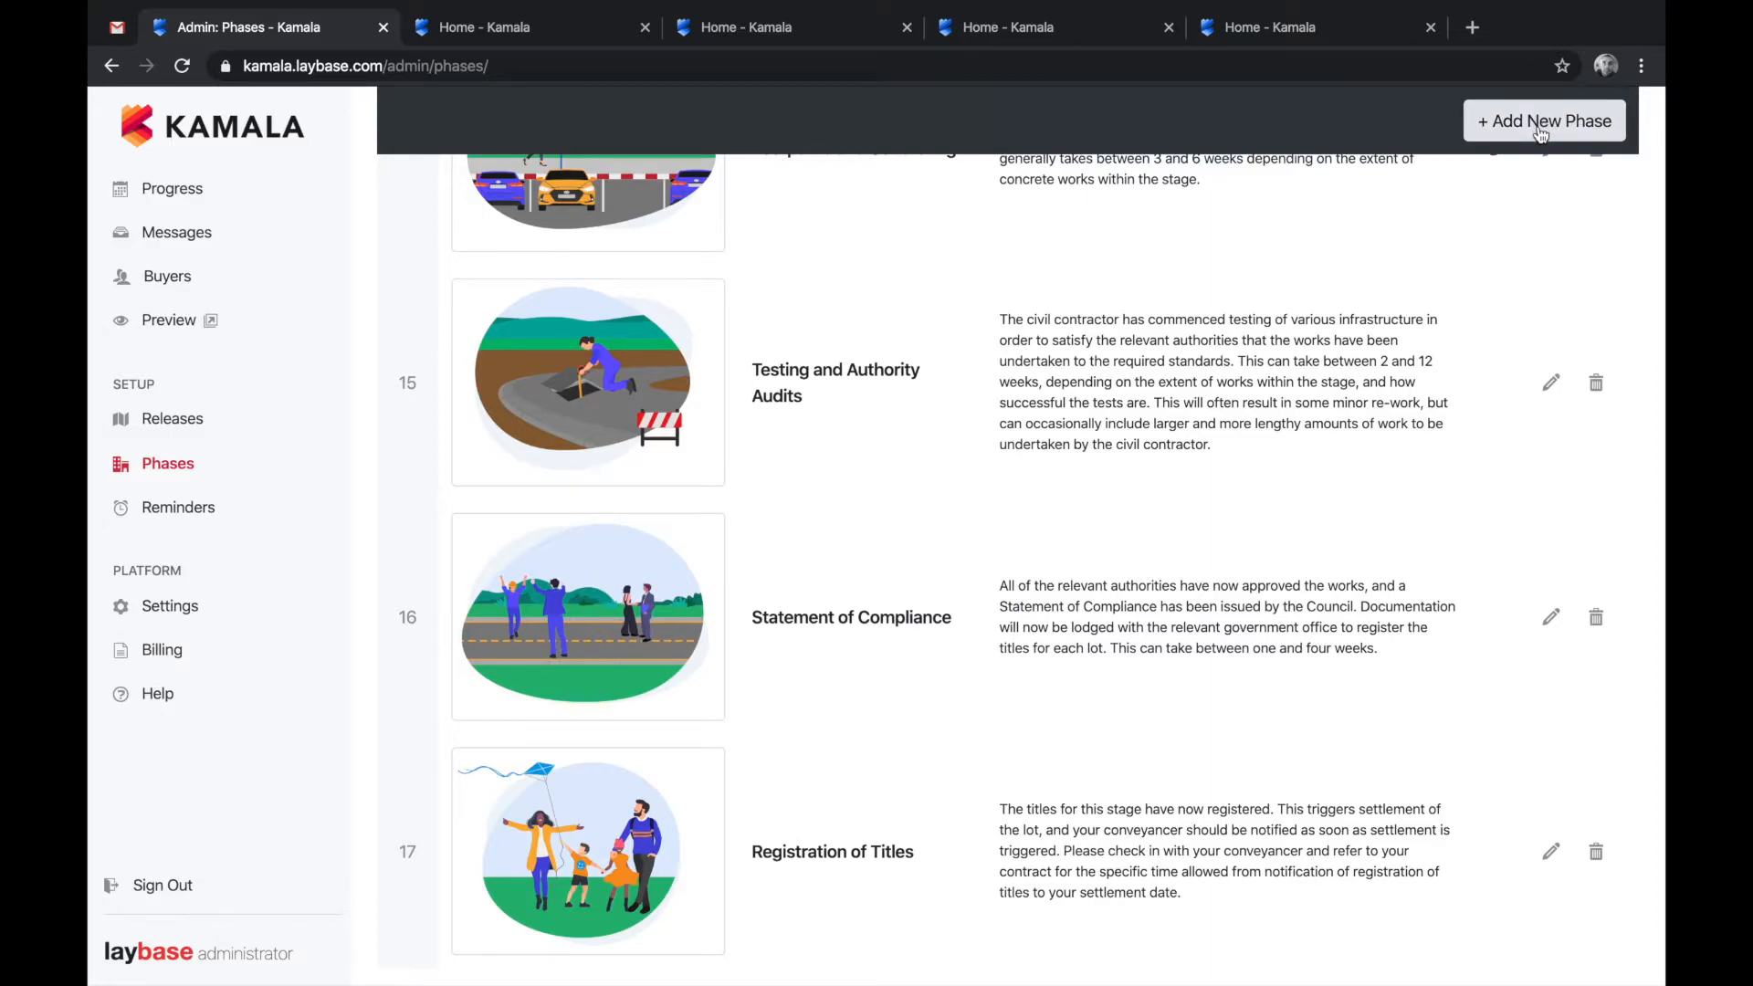
left_click(1540, 128)
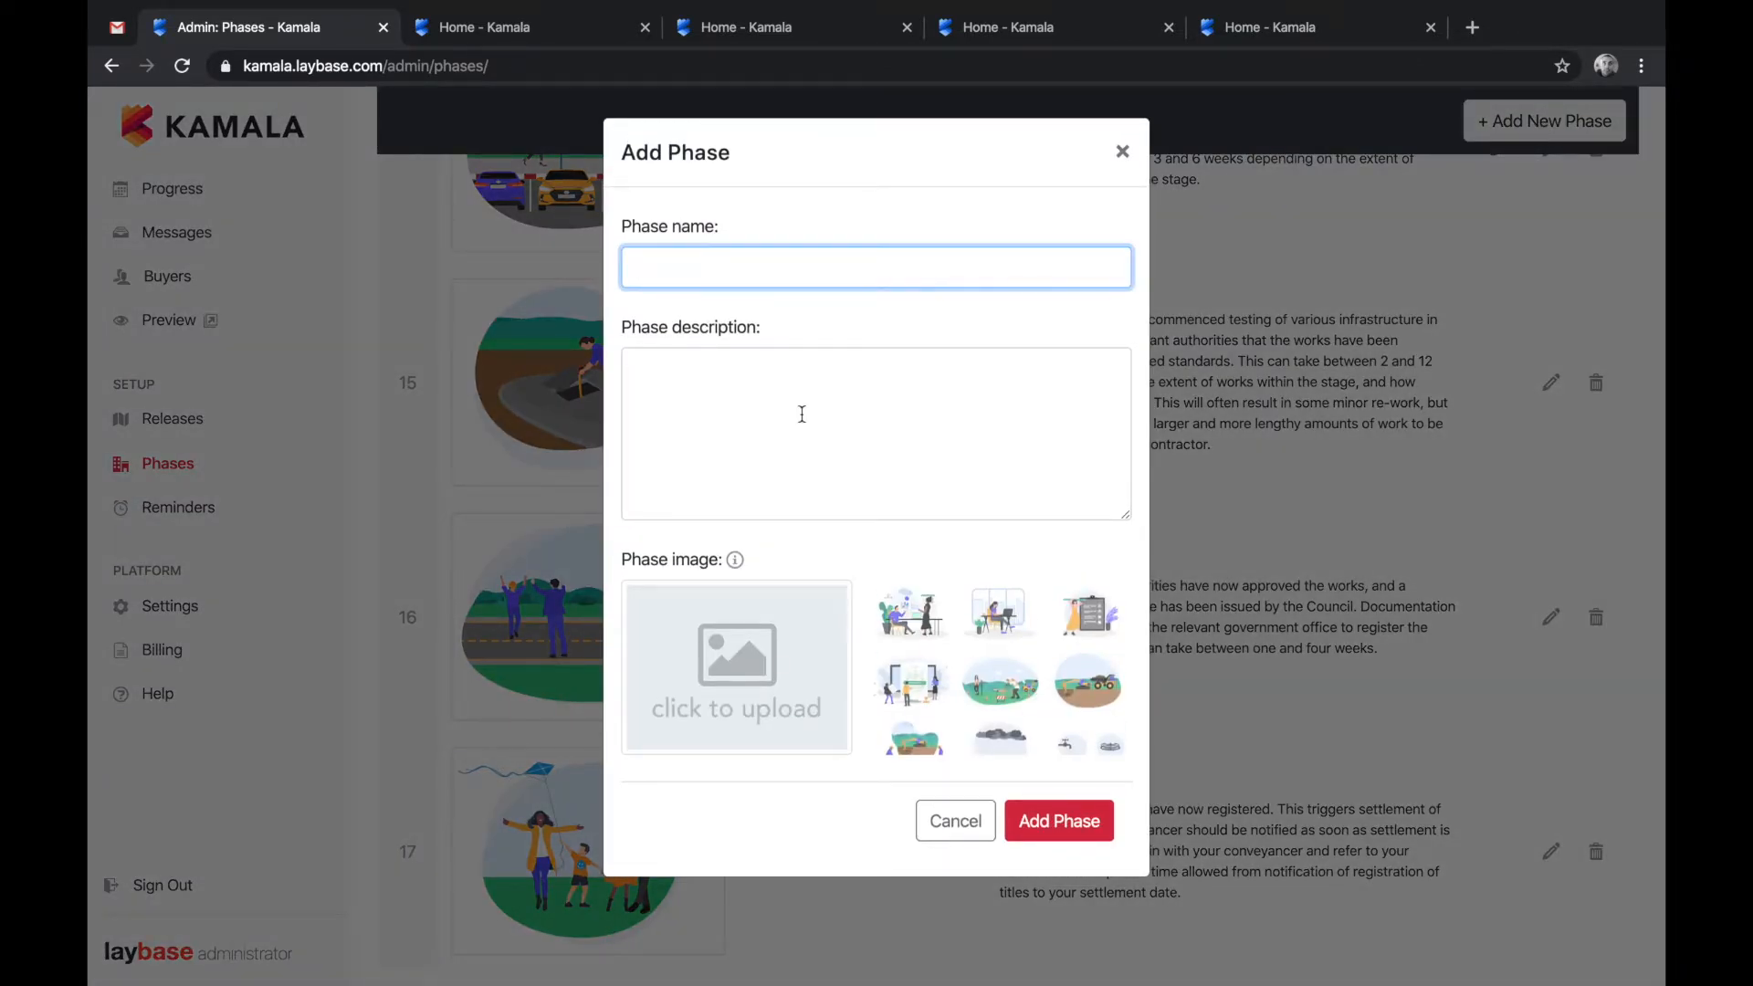
type("Celebrate")
left_click(824, 432)
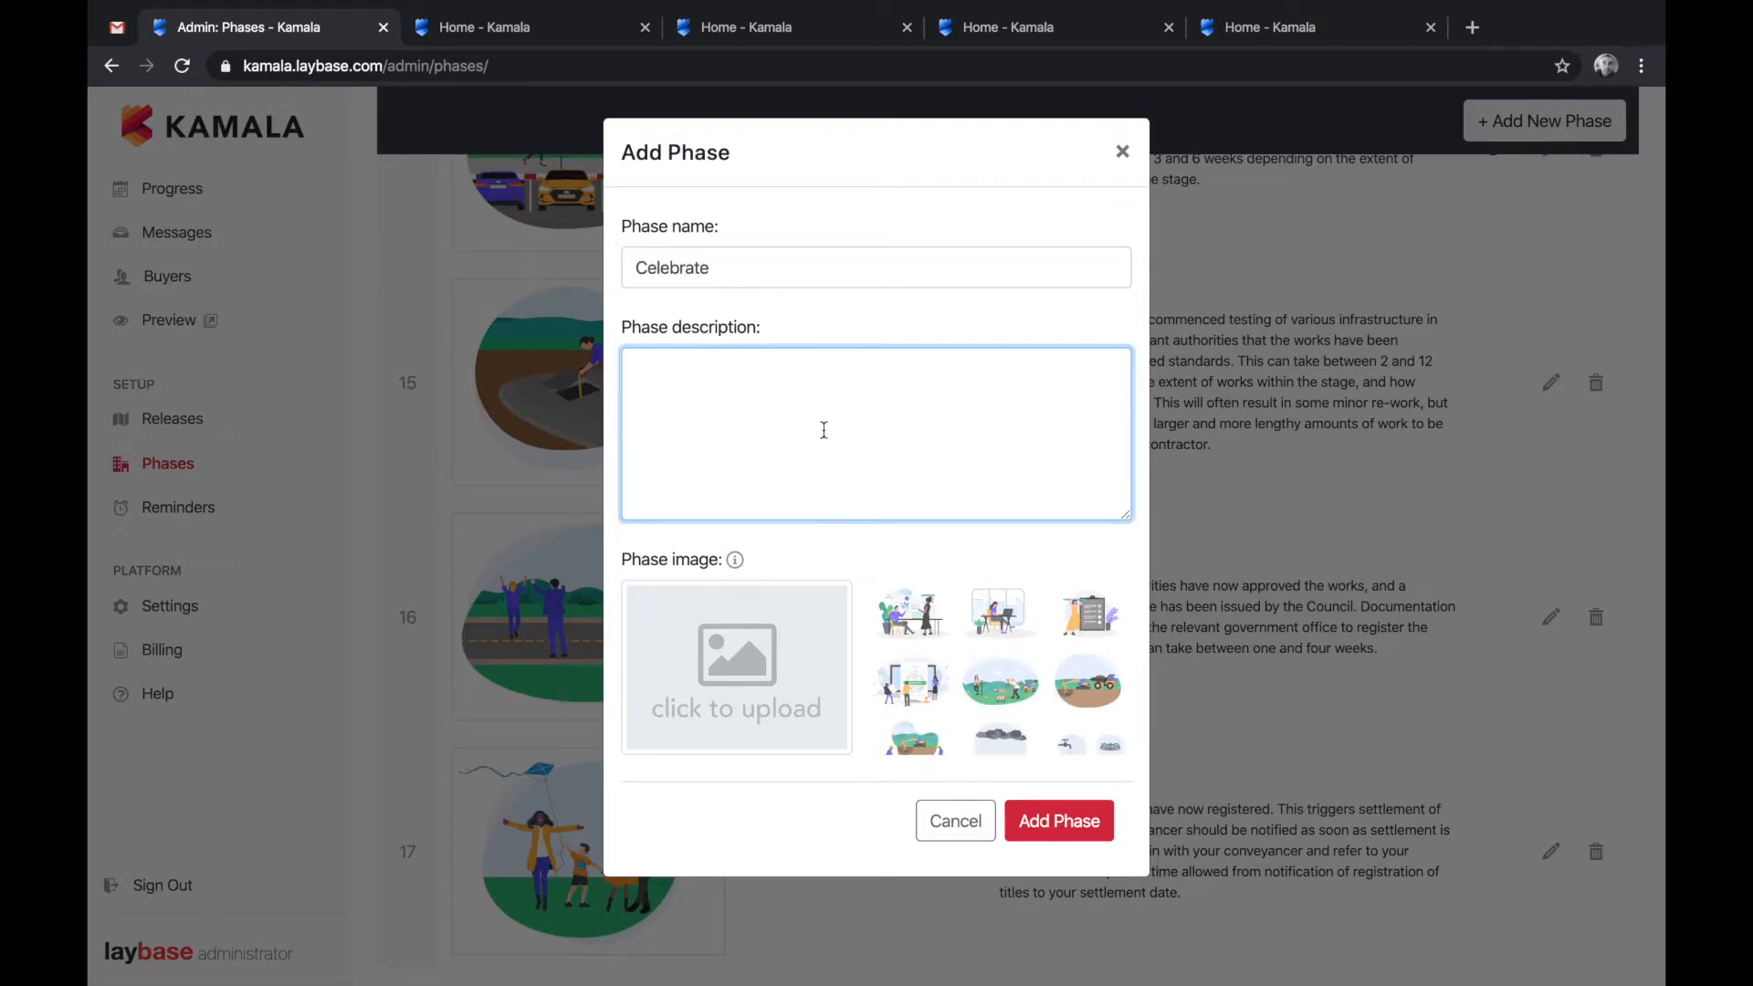
type("Congratualtions on your new ")
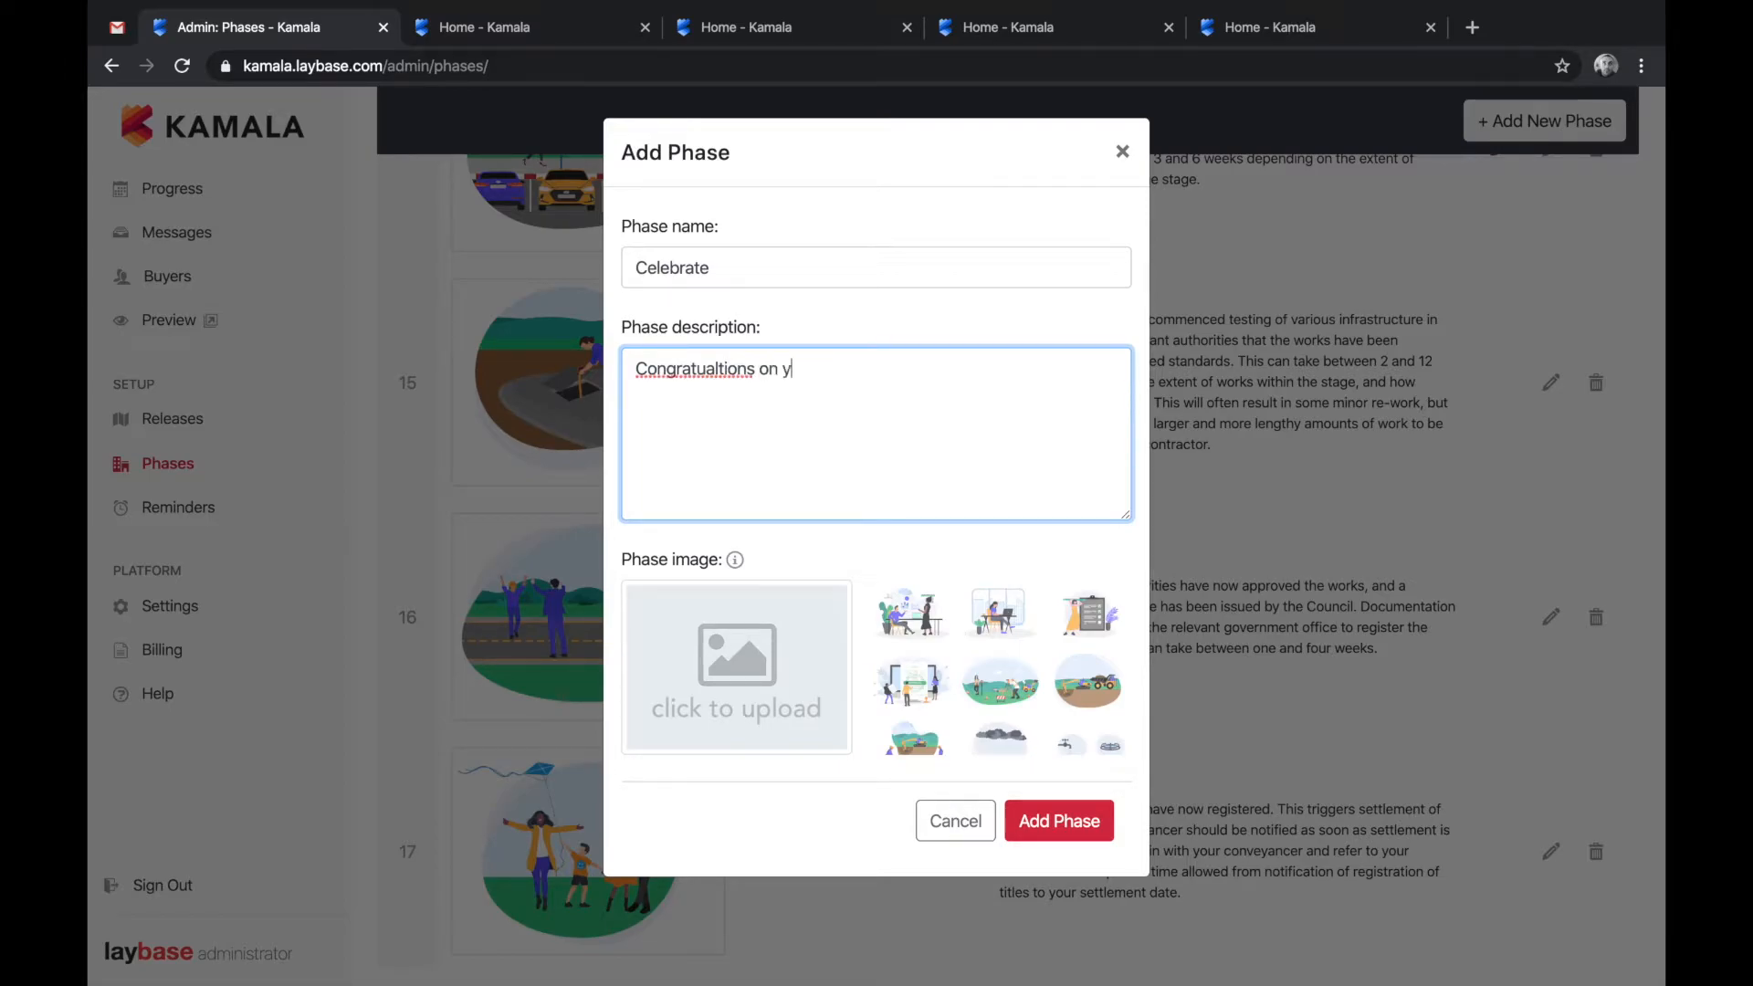
type("build!")
right_click(708, 374)
left_click(744, 391)
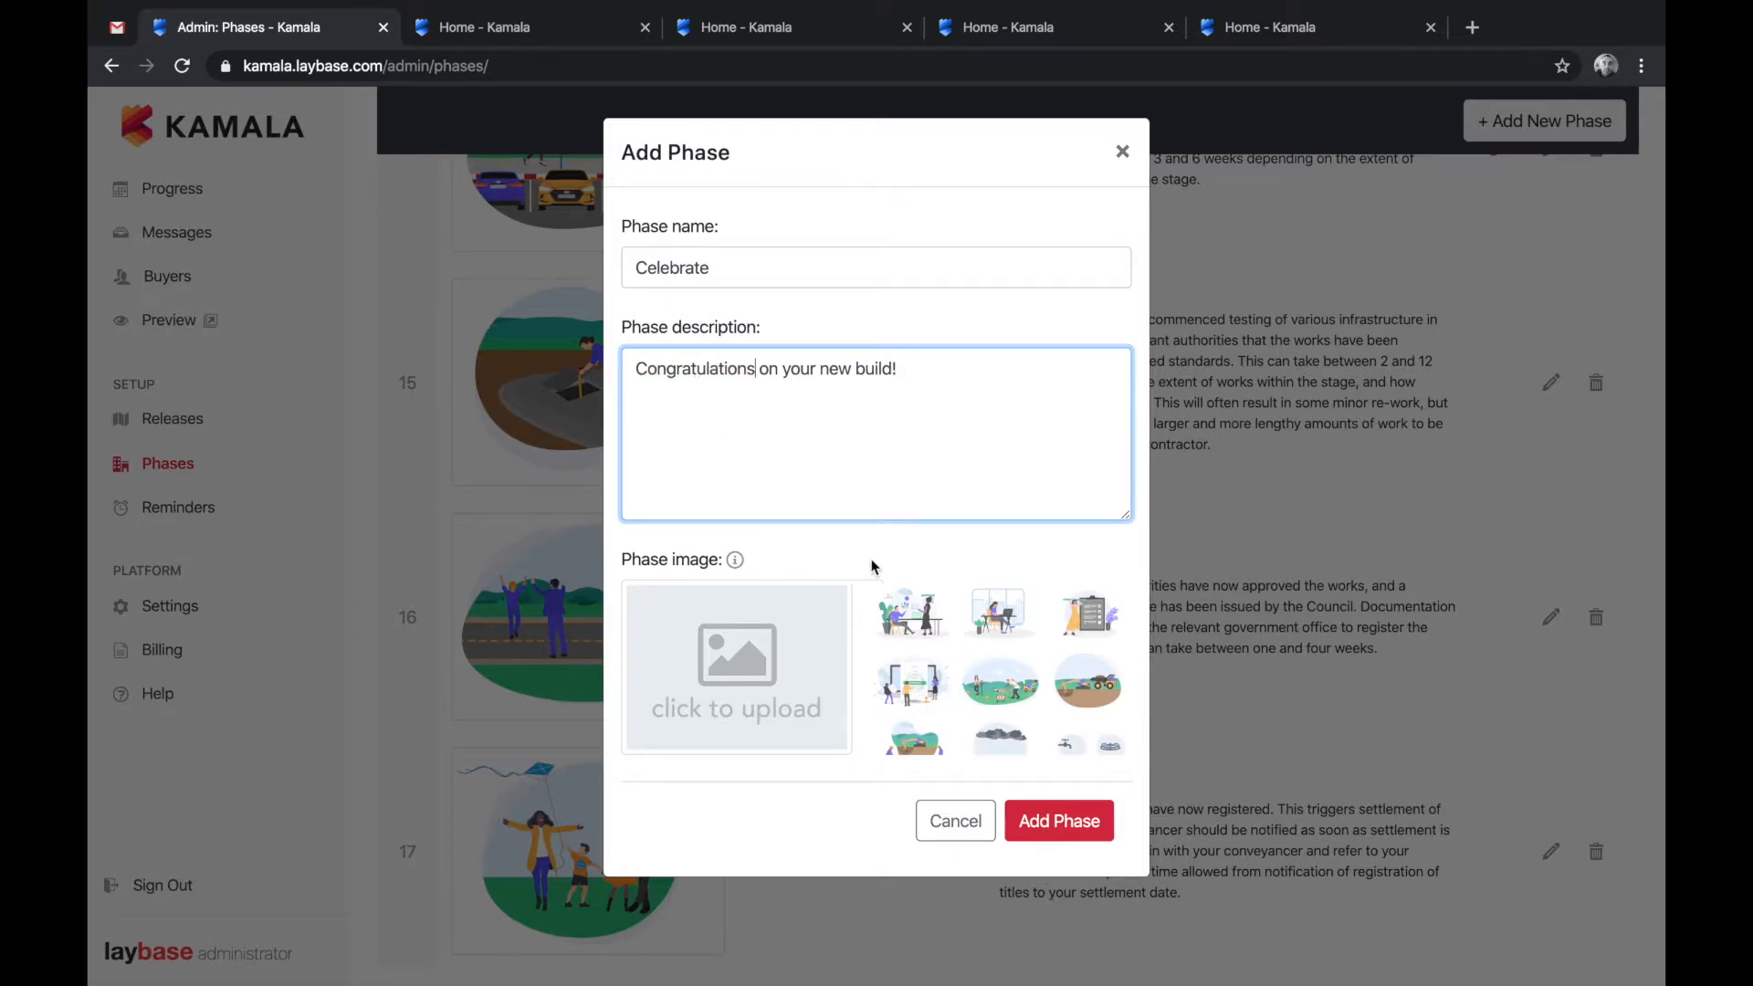
- Upload champagne.jpg from the Demo folder as the Celebrate phase image
scroll(1002, 680, "down", 3)
scroll(1001, 680, "down", 5)
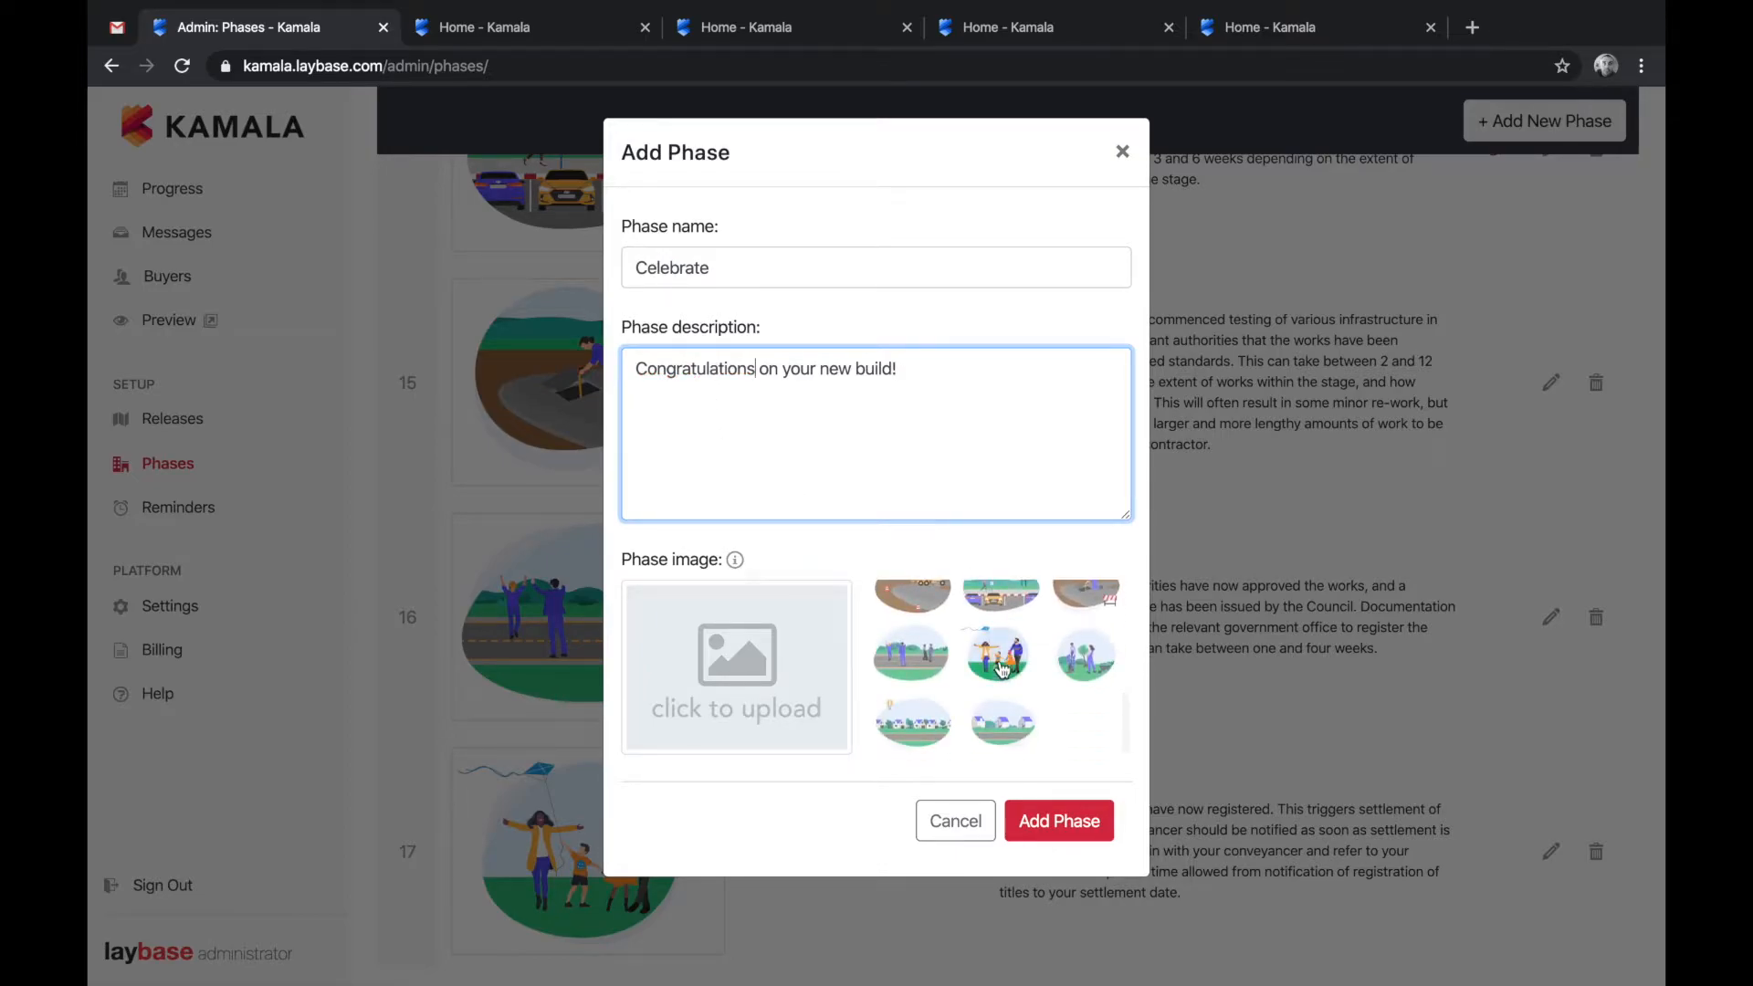
left_click(915, 655)
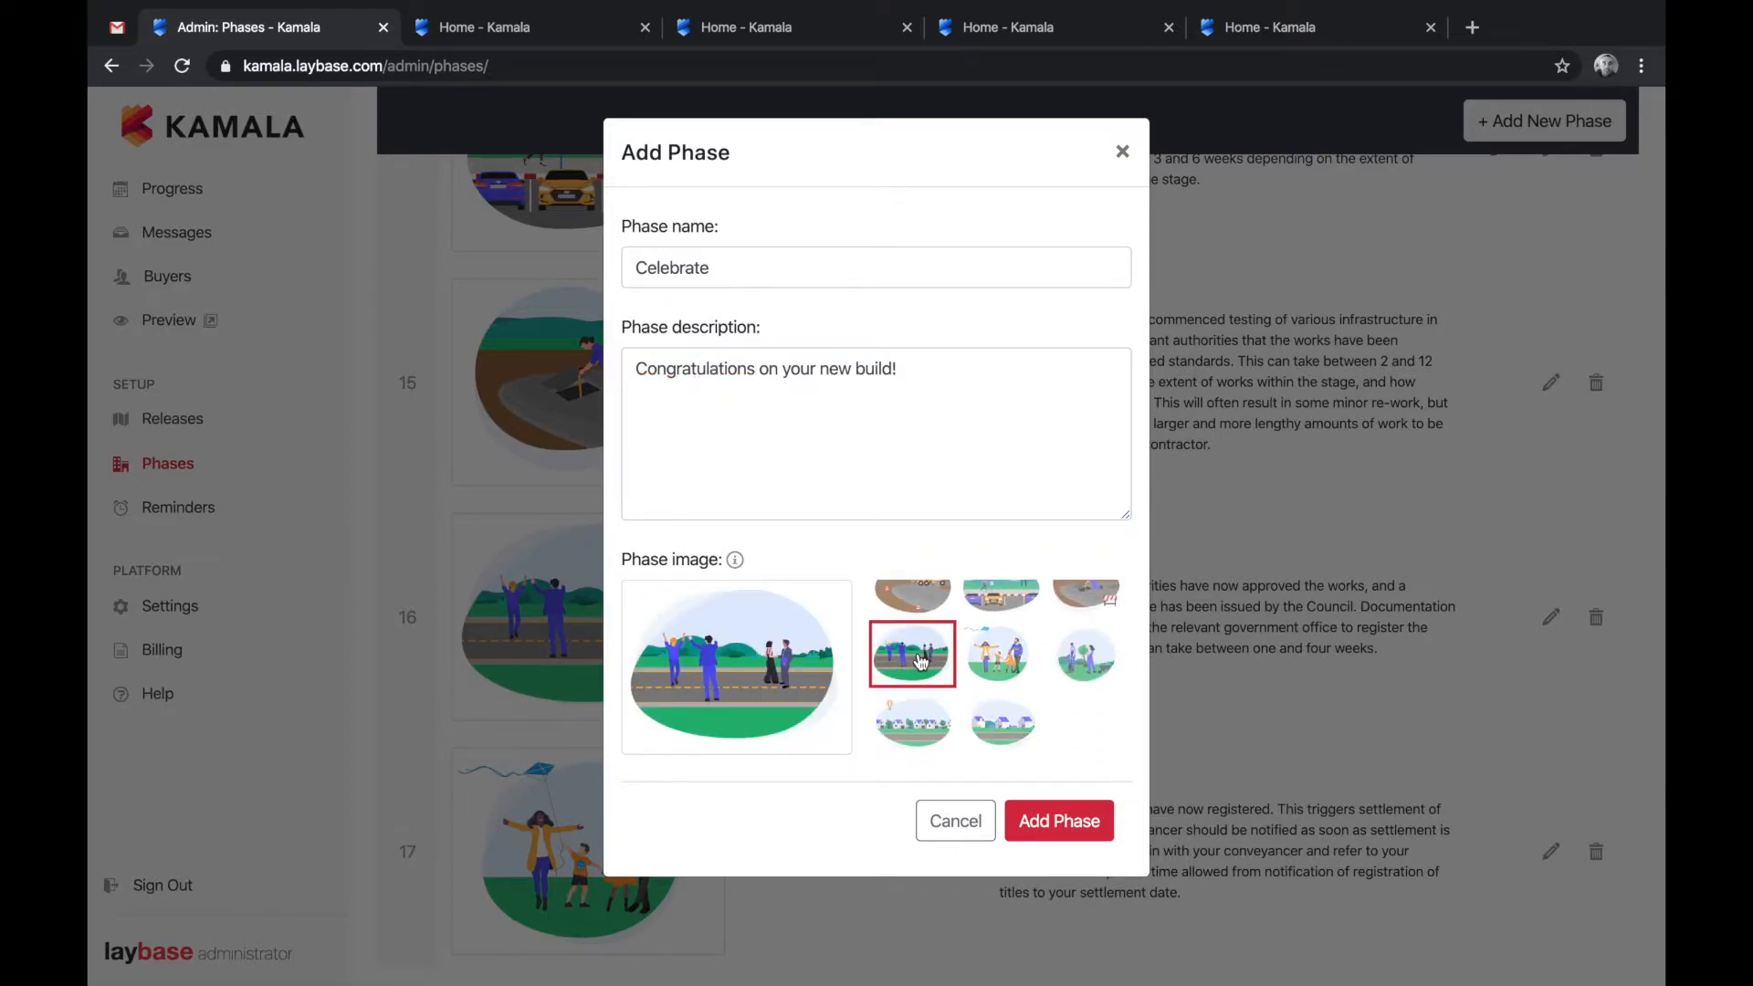
left_click(753, 644)
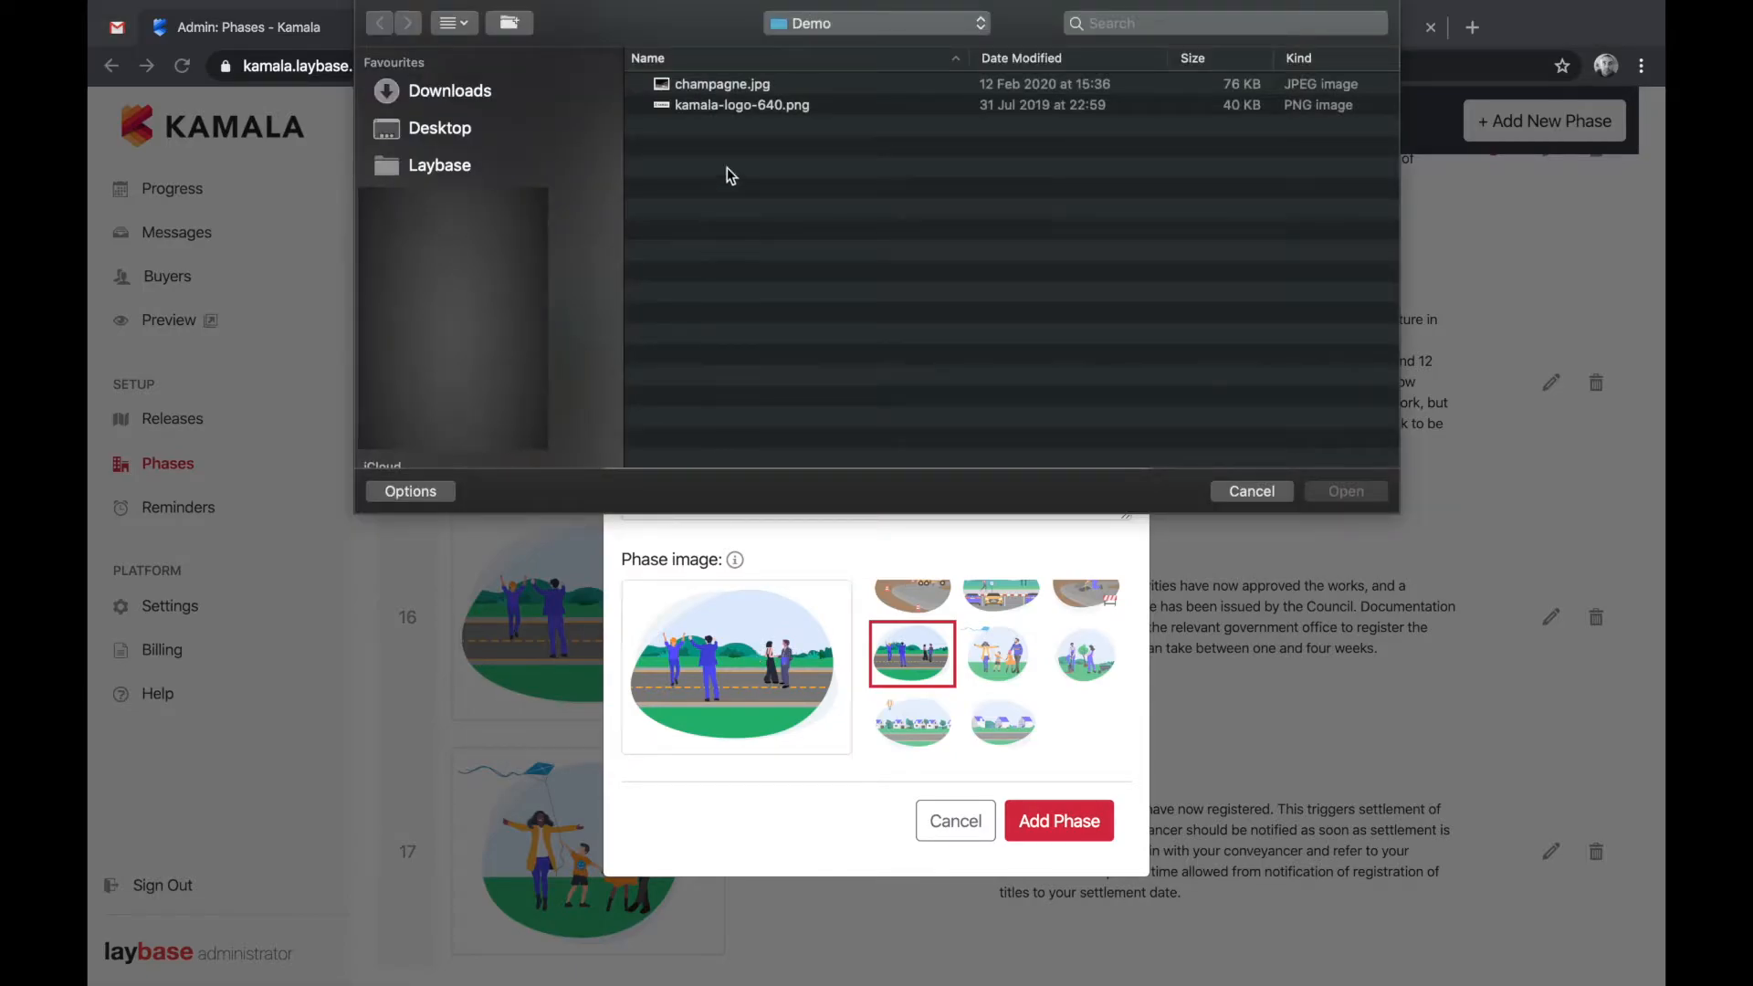
double_click(738, 85)
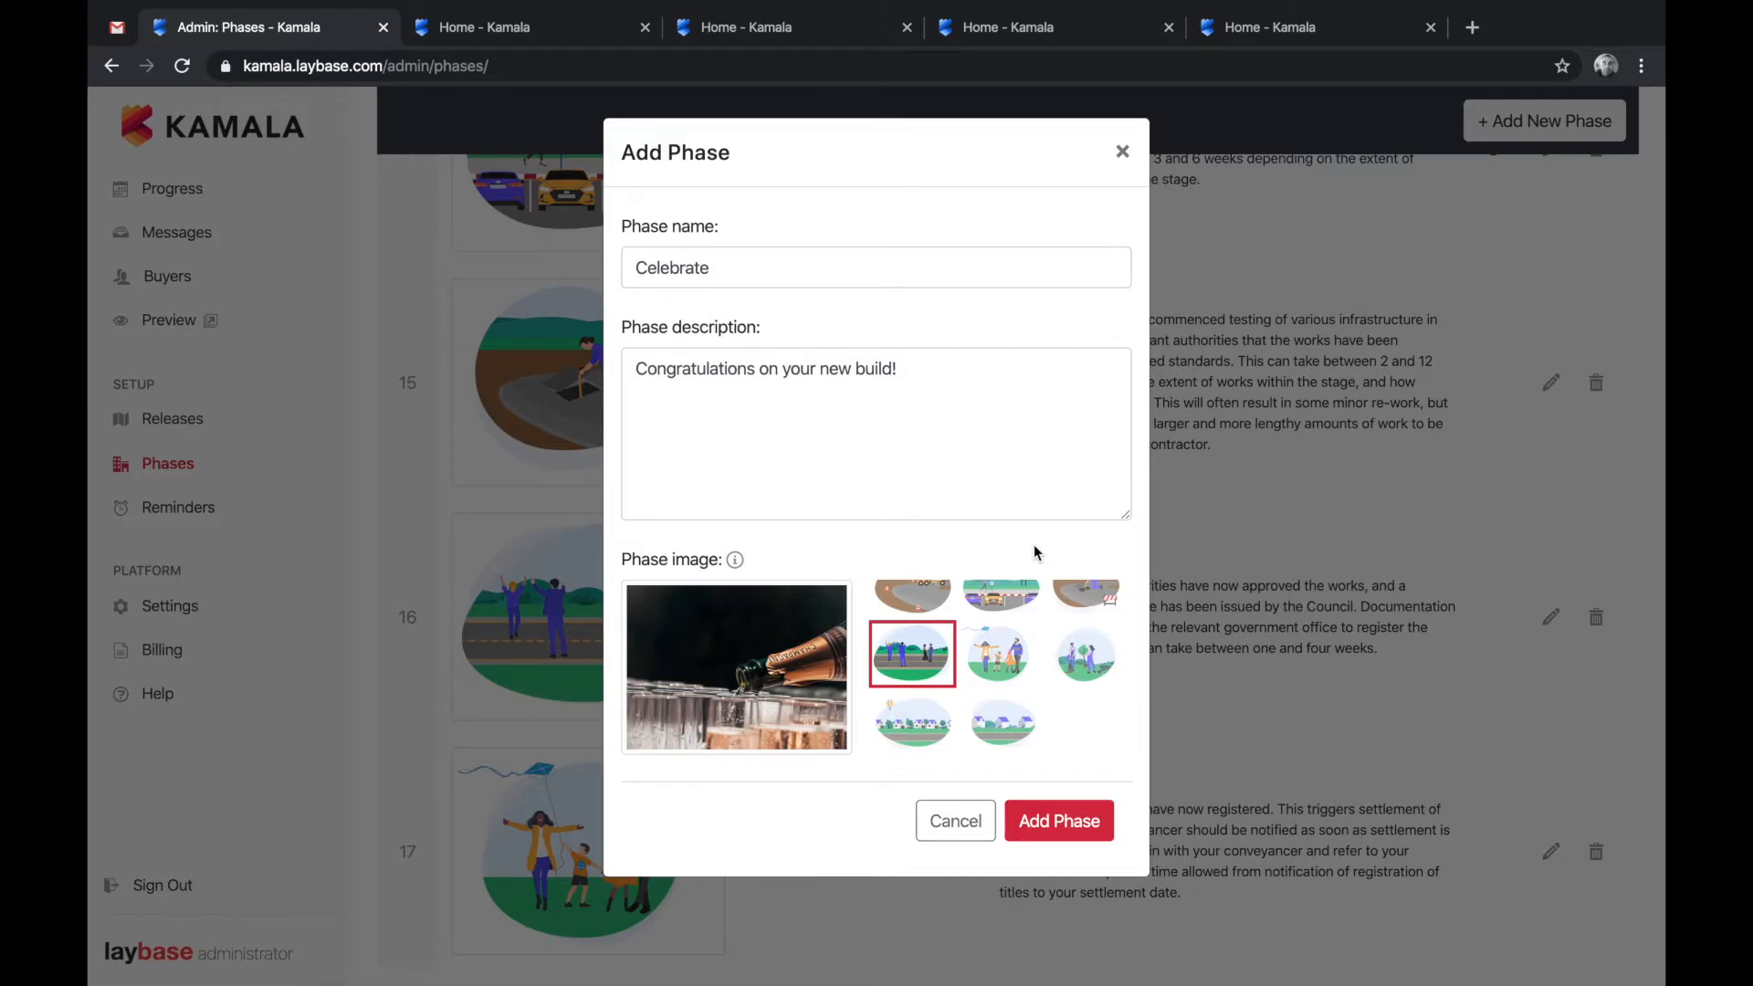
- Add Celebrate as phase 18 and view it at the end of Release 2's phases on the buyer site
left_click(1050, 819)
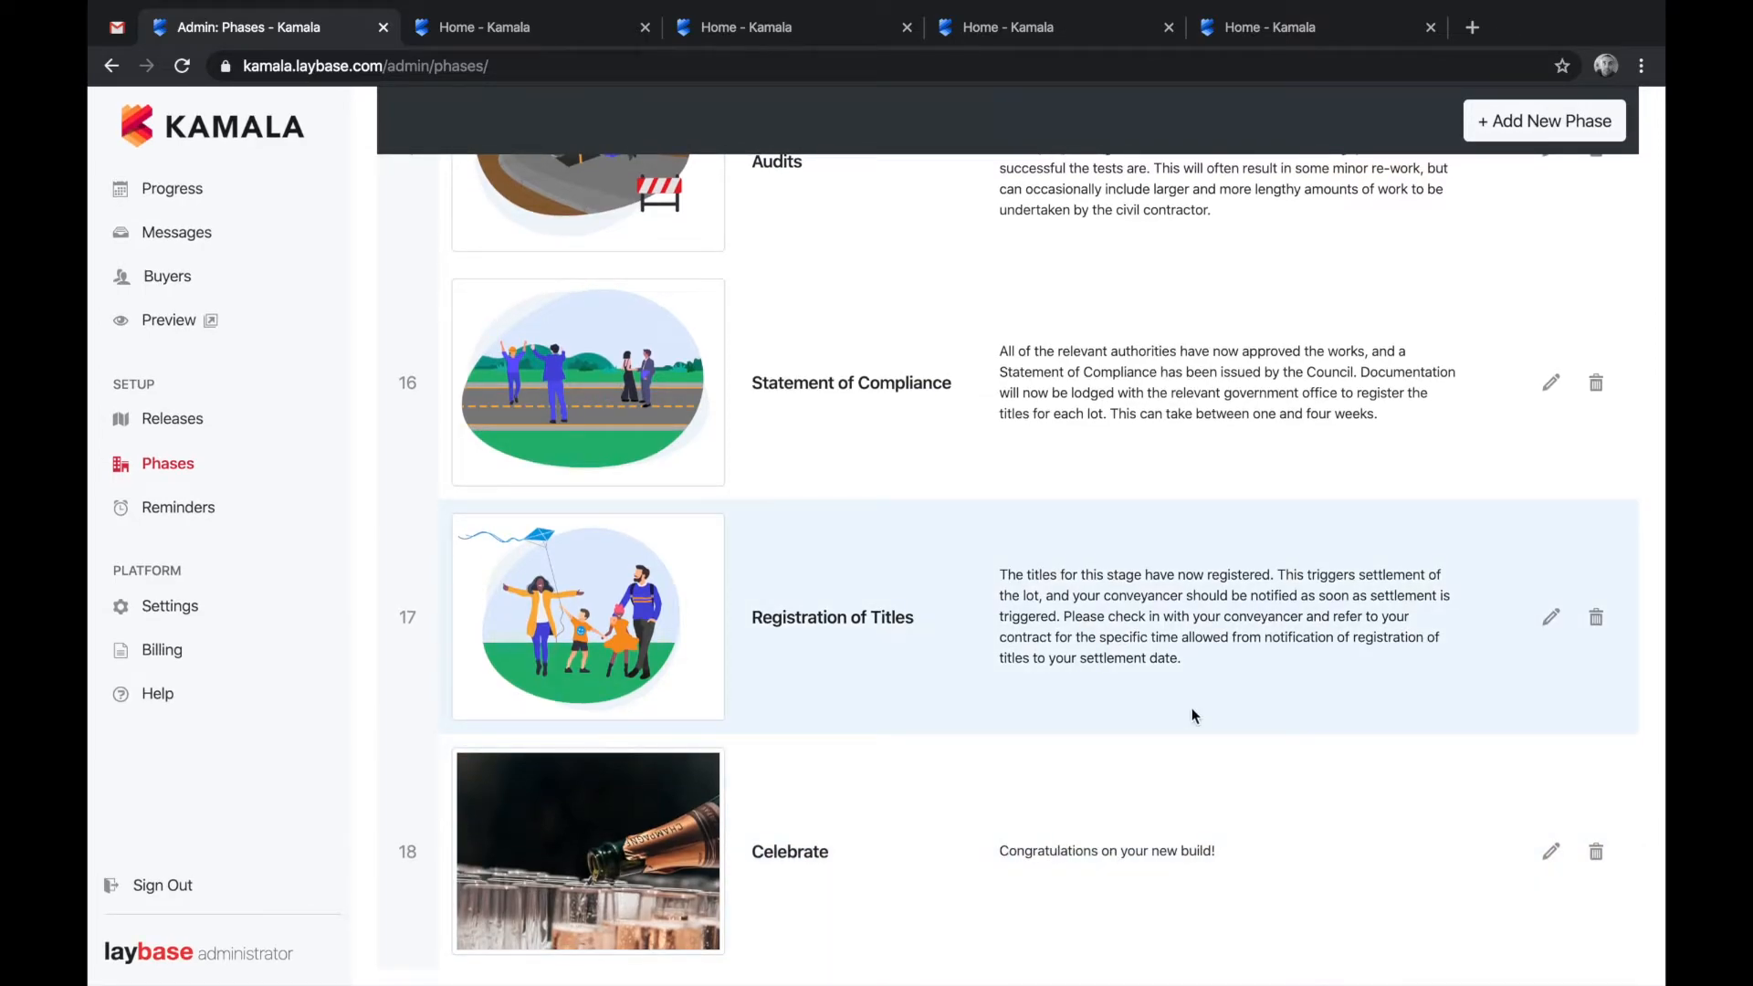
left_click(585, 31)
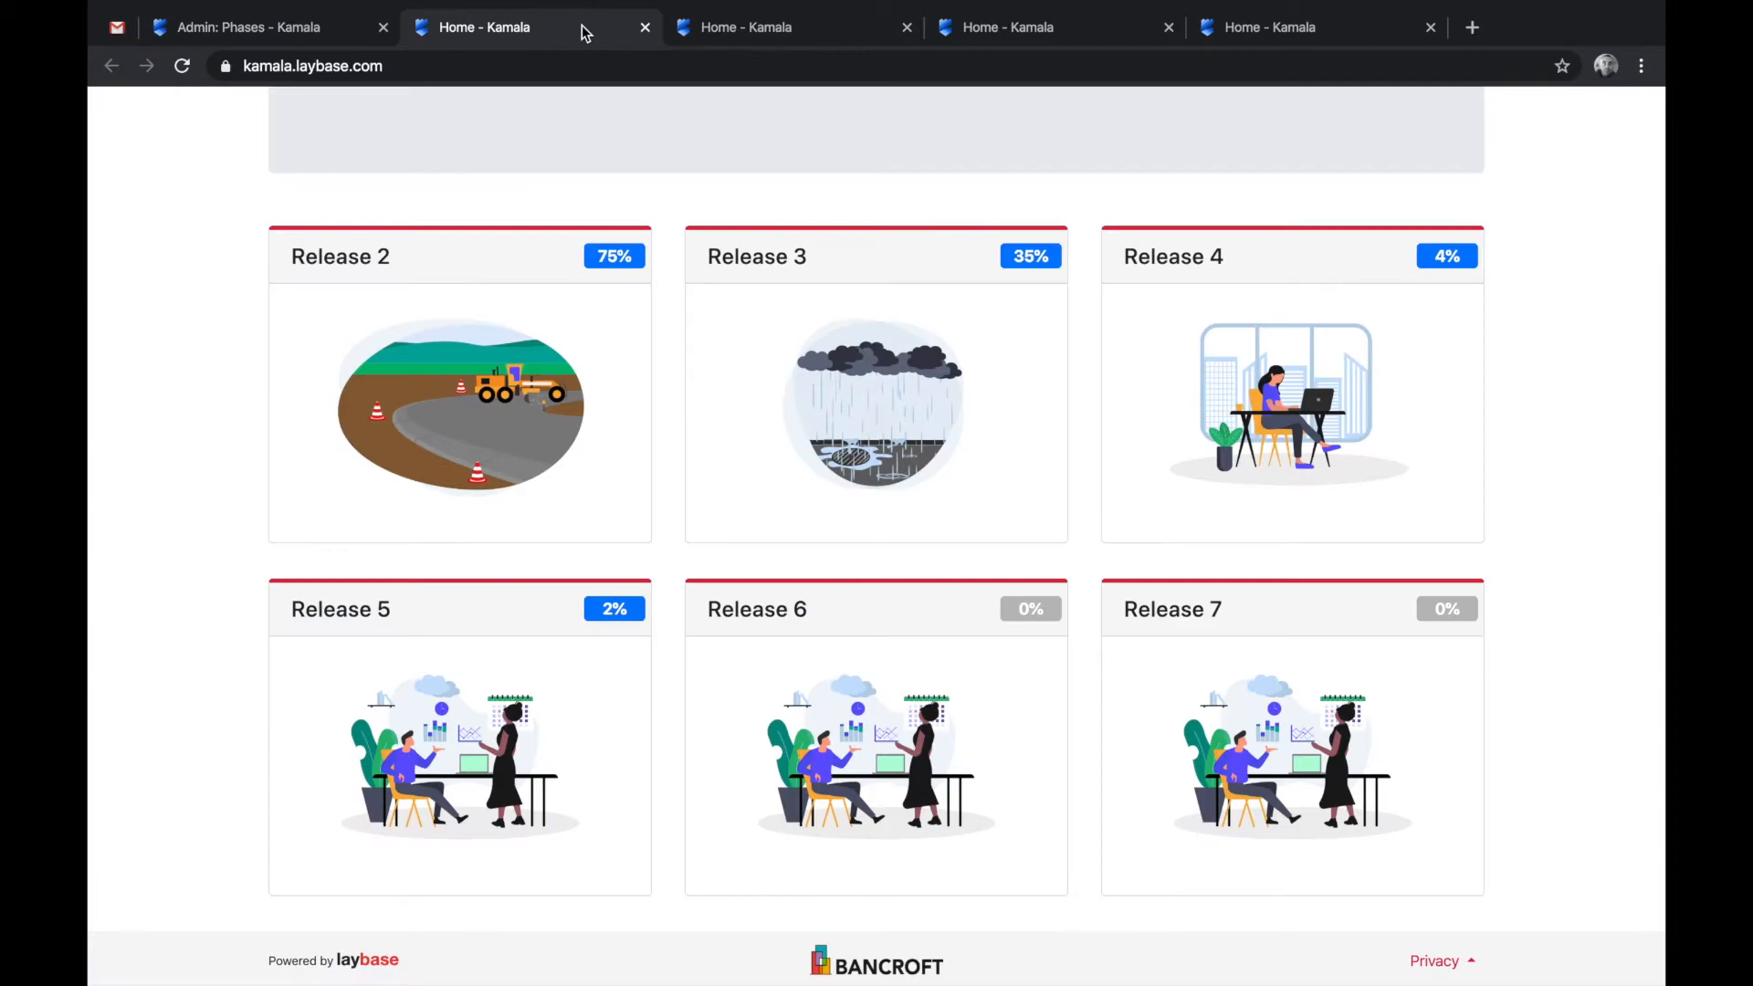
left_click(556, 381)
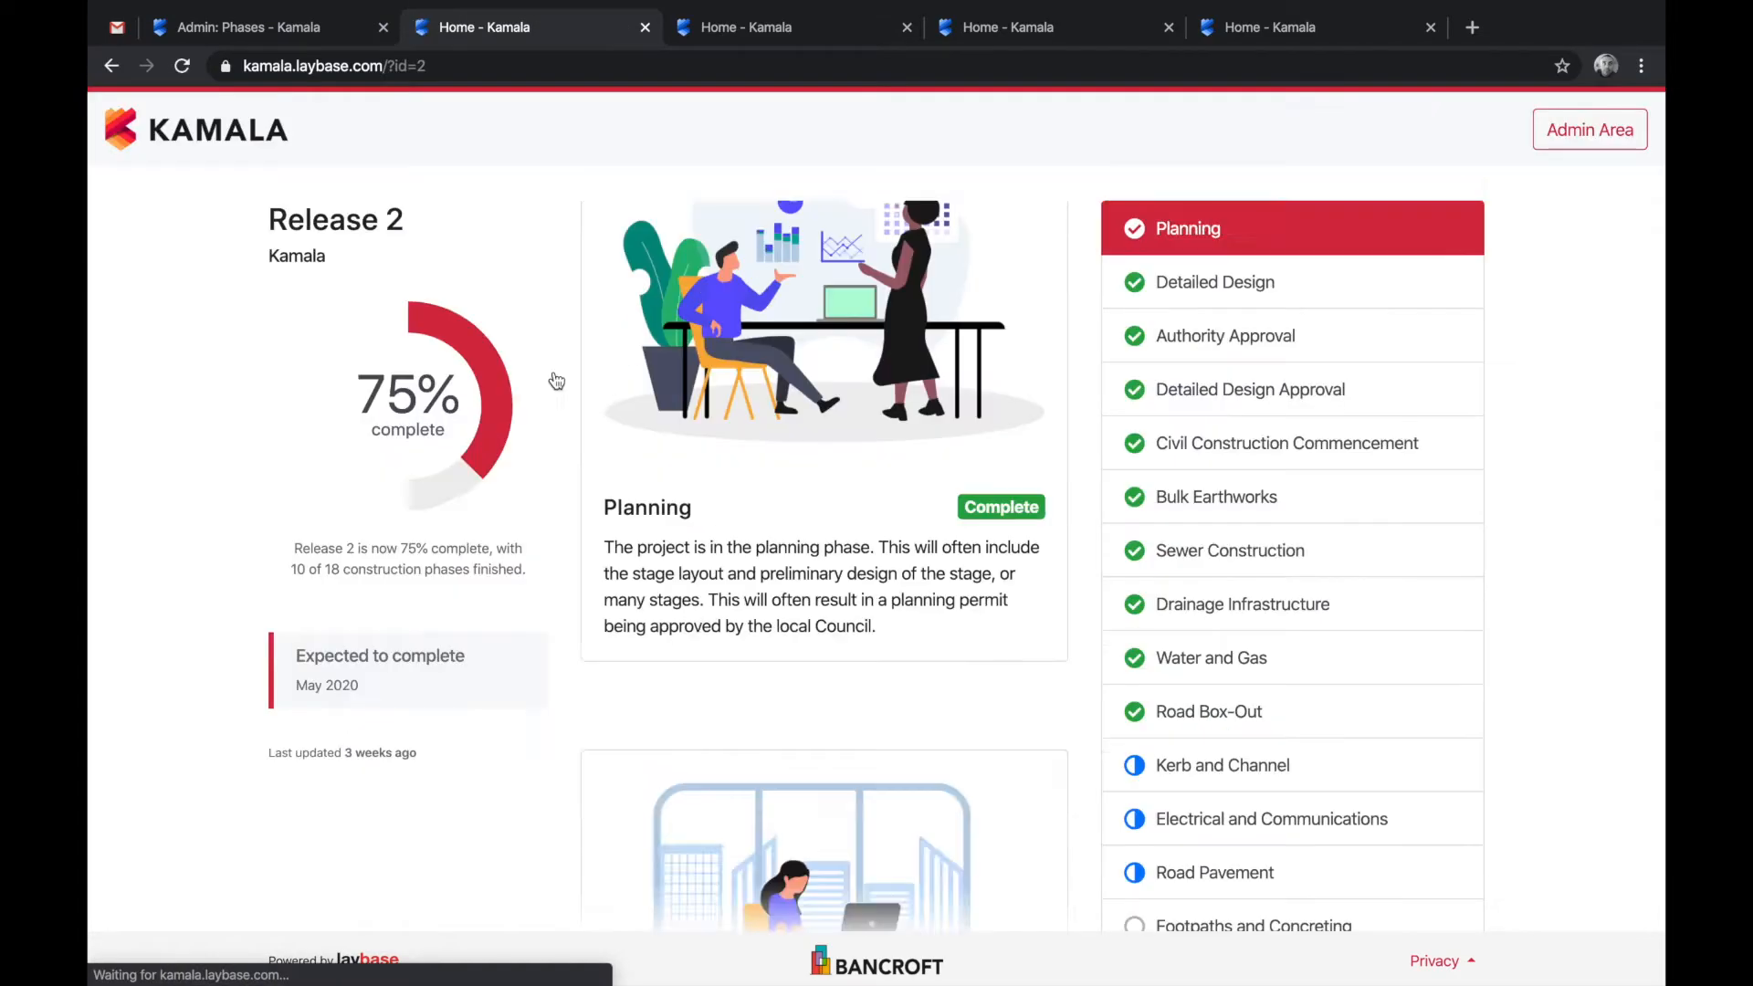
scroll(1212, 815, "down", 3)
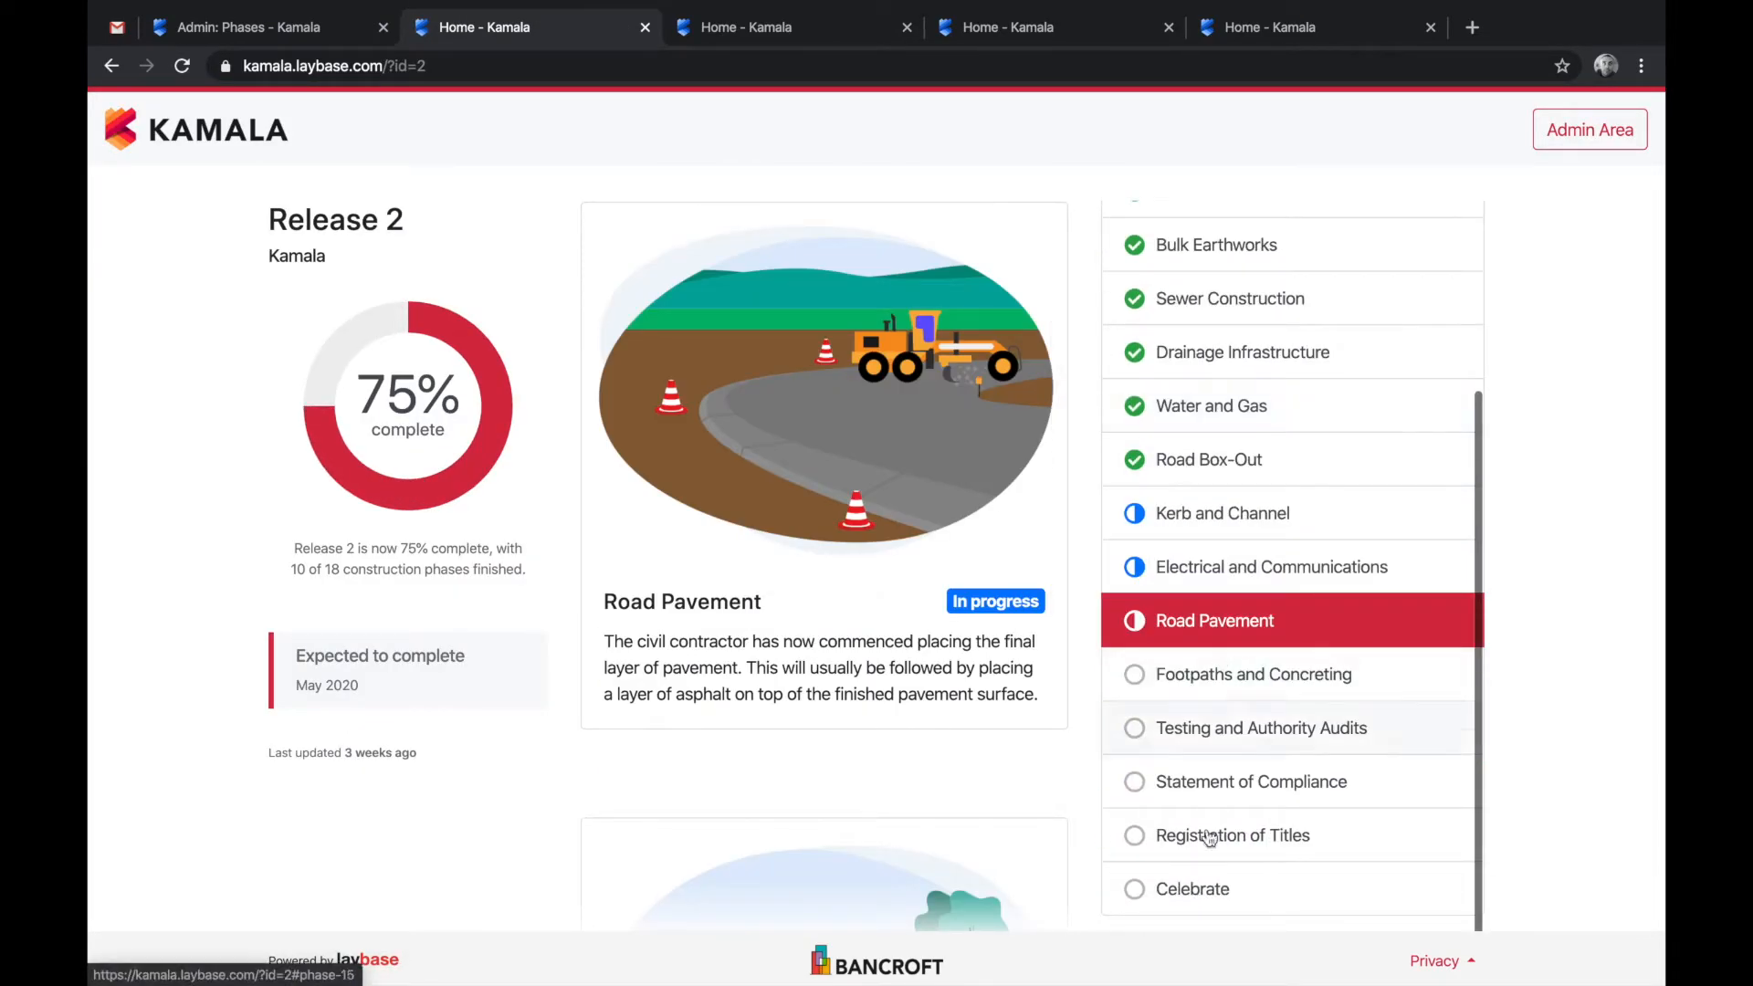
left_click(1210, 890)
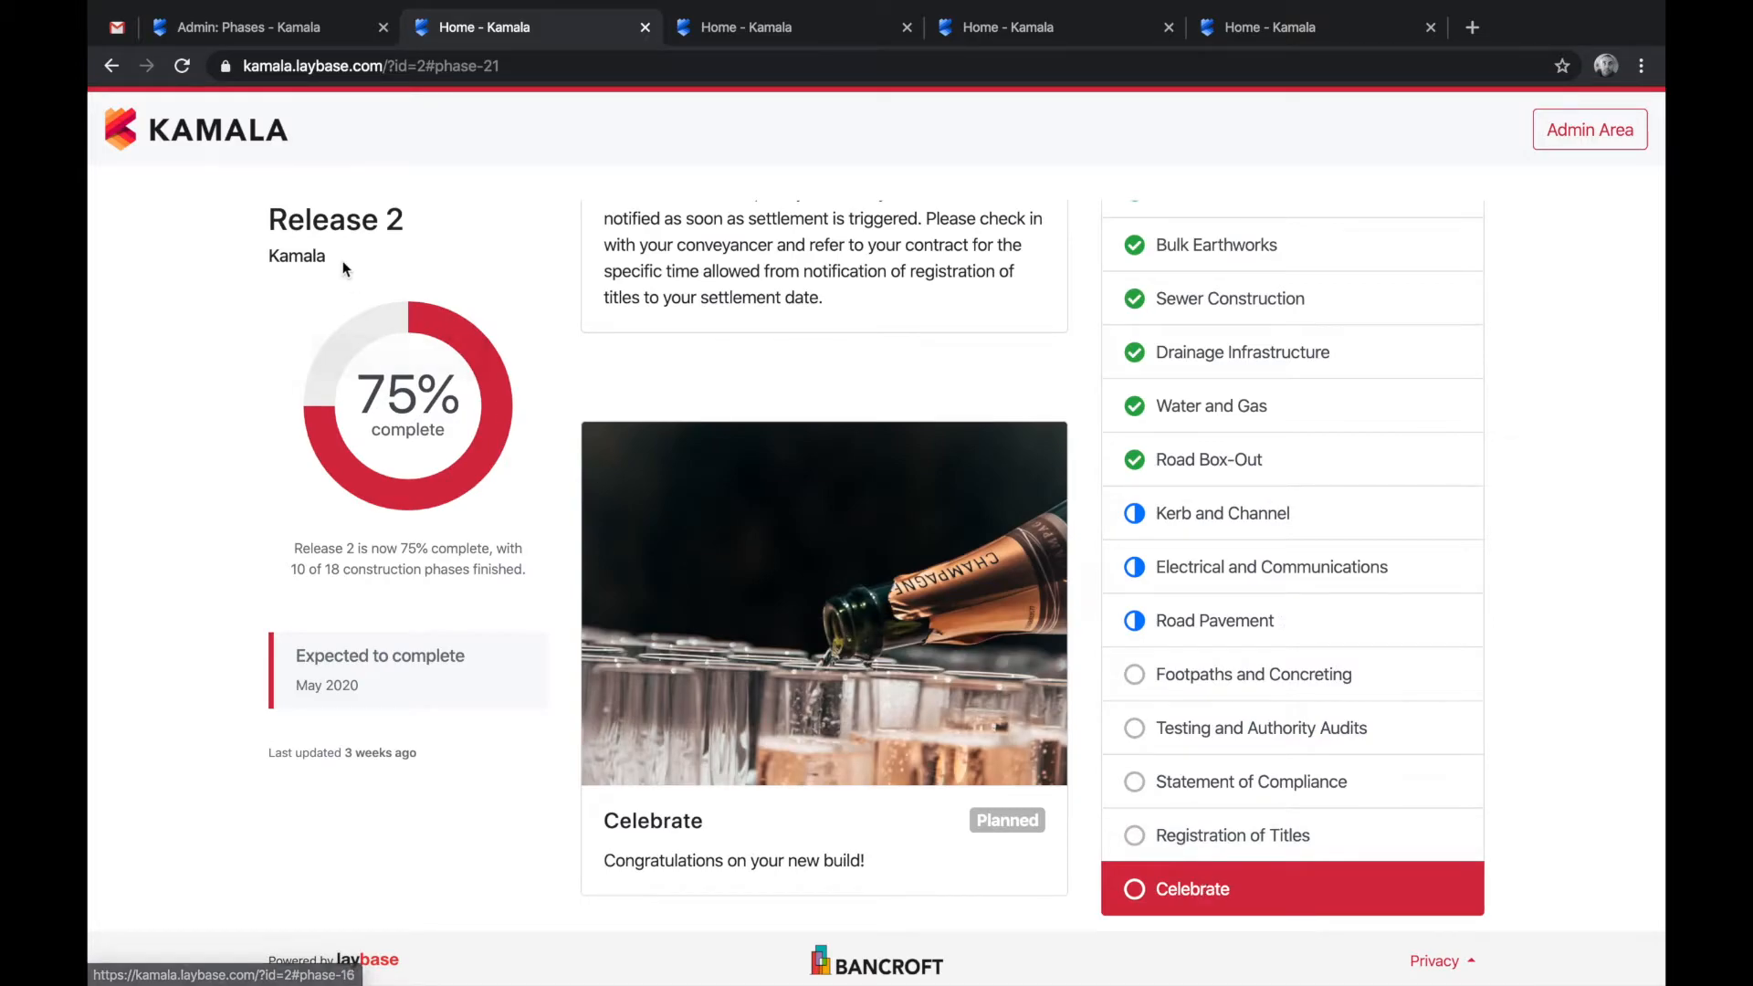
left_click(284, 32)
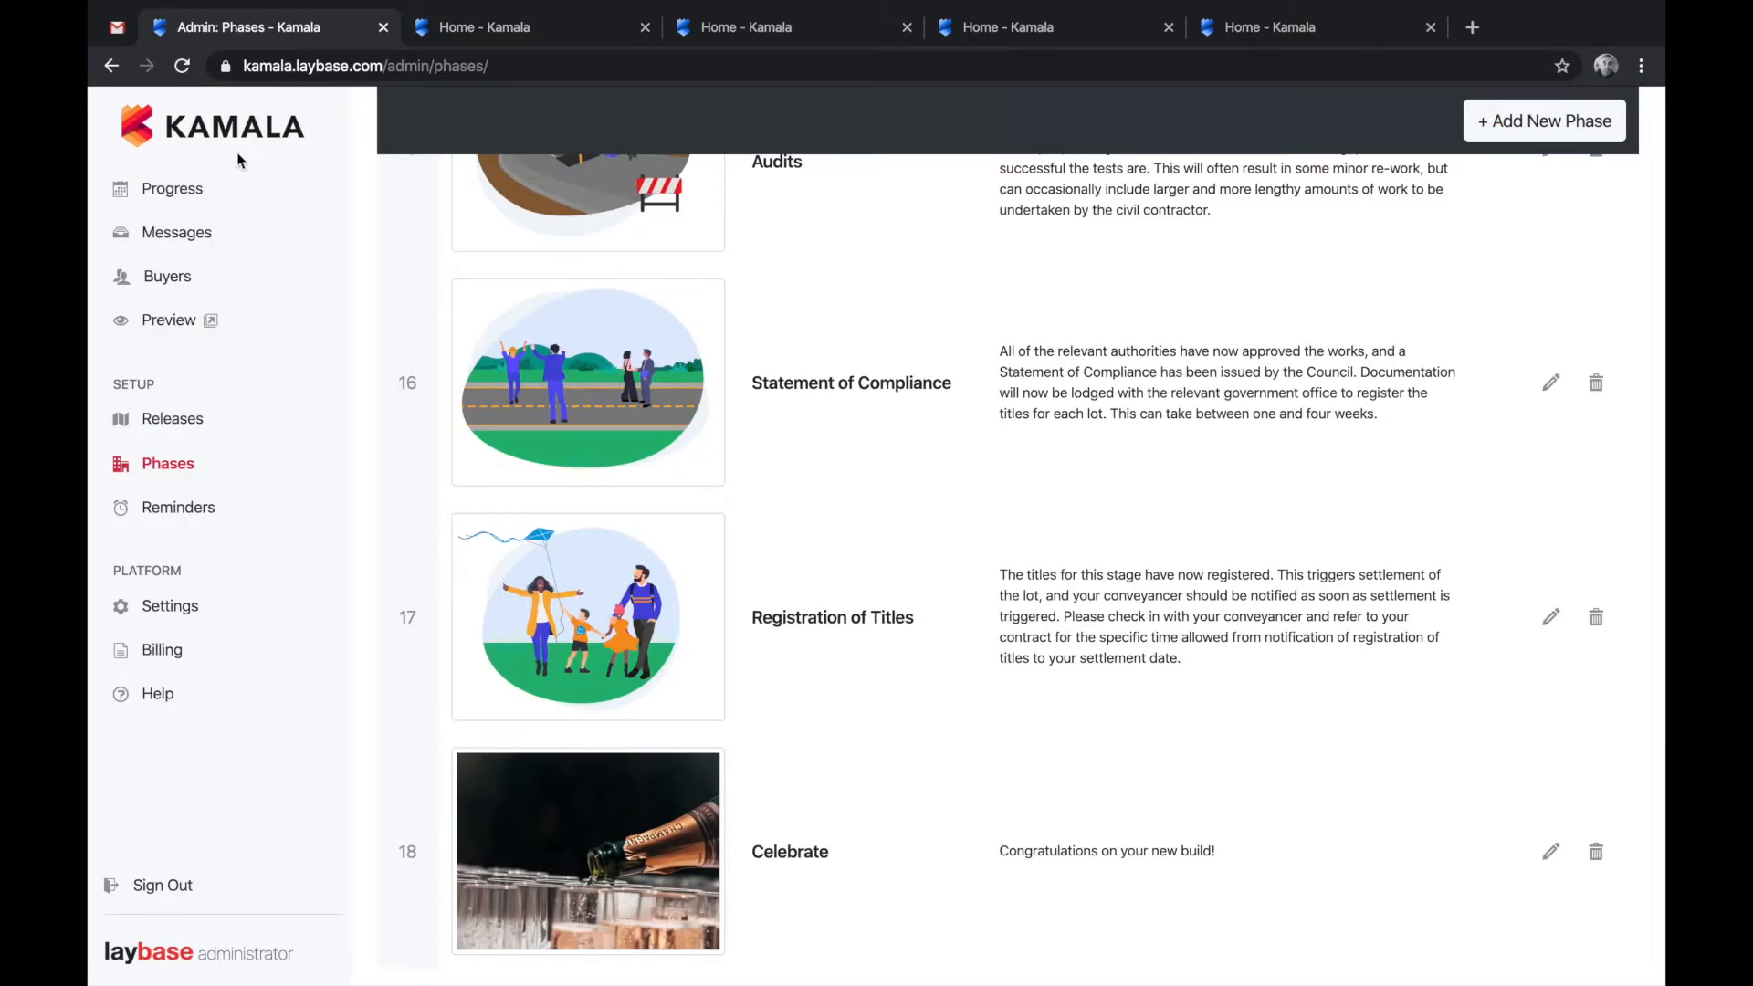
- Create reminder 5, 'Buy champagne', linked to phase 18. Celebrate
left_click(186, 517)
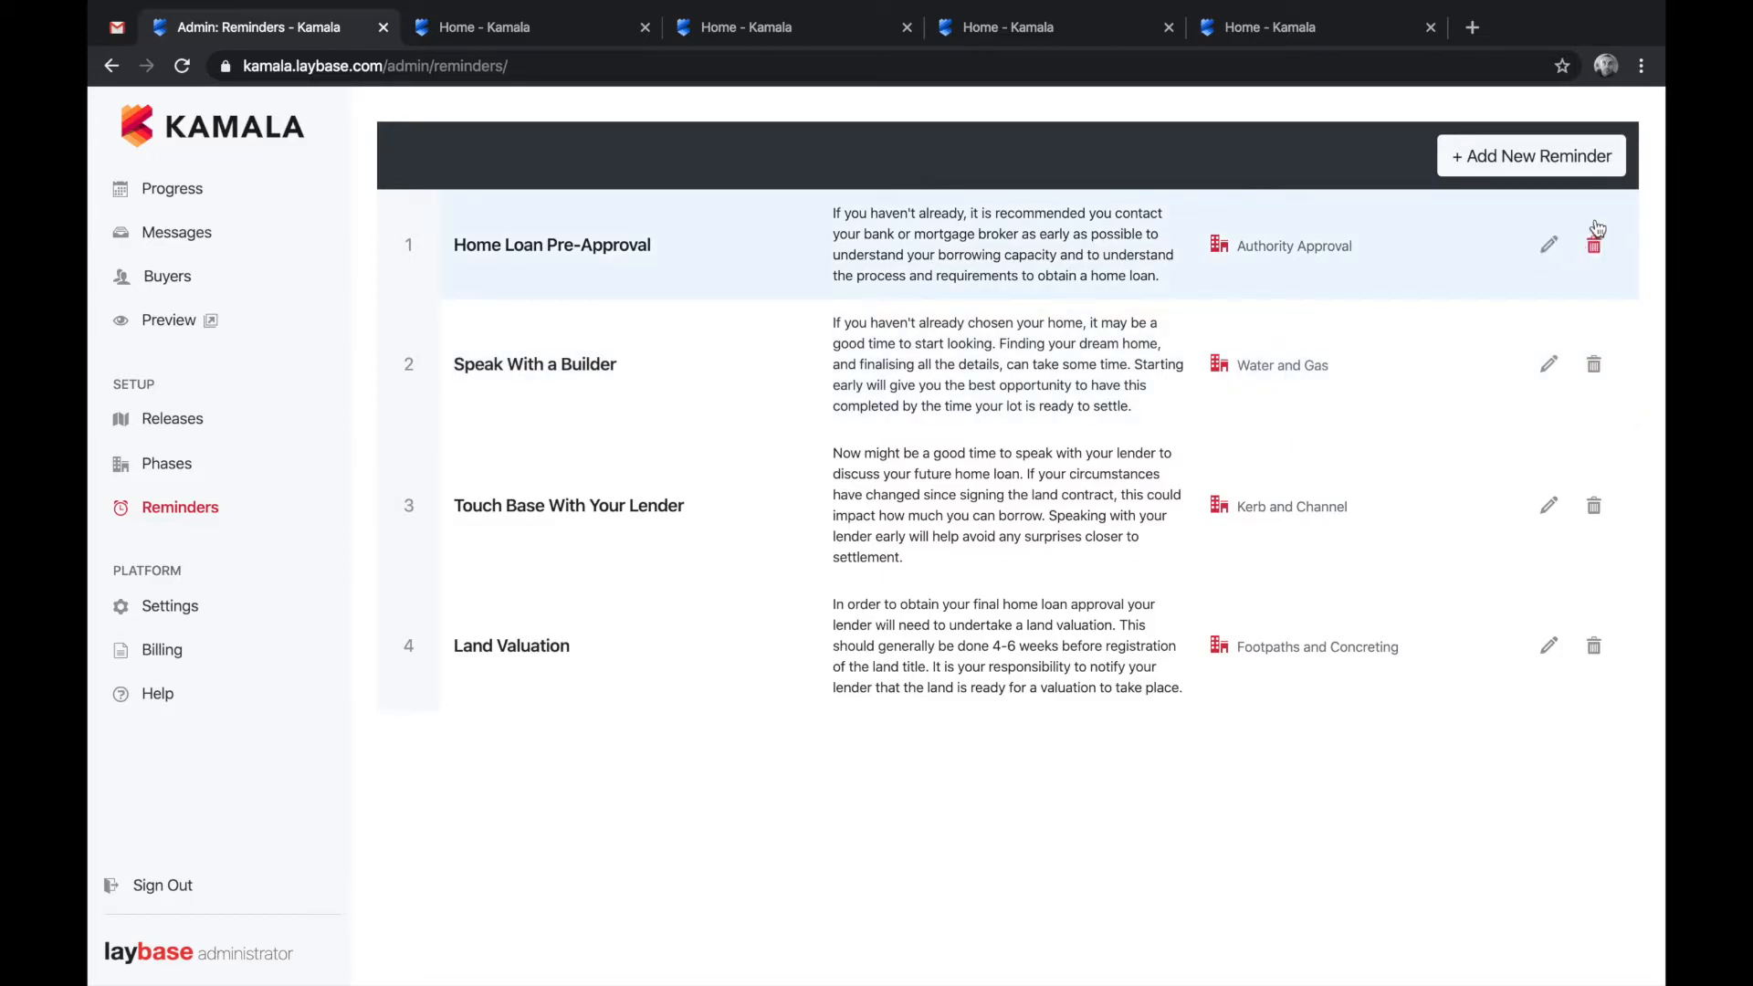
left_click(1533, 157)
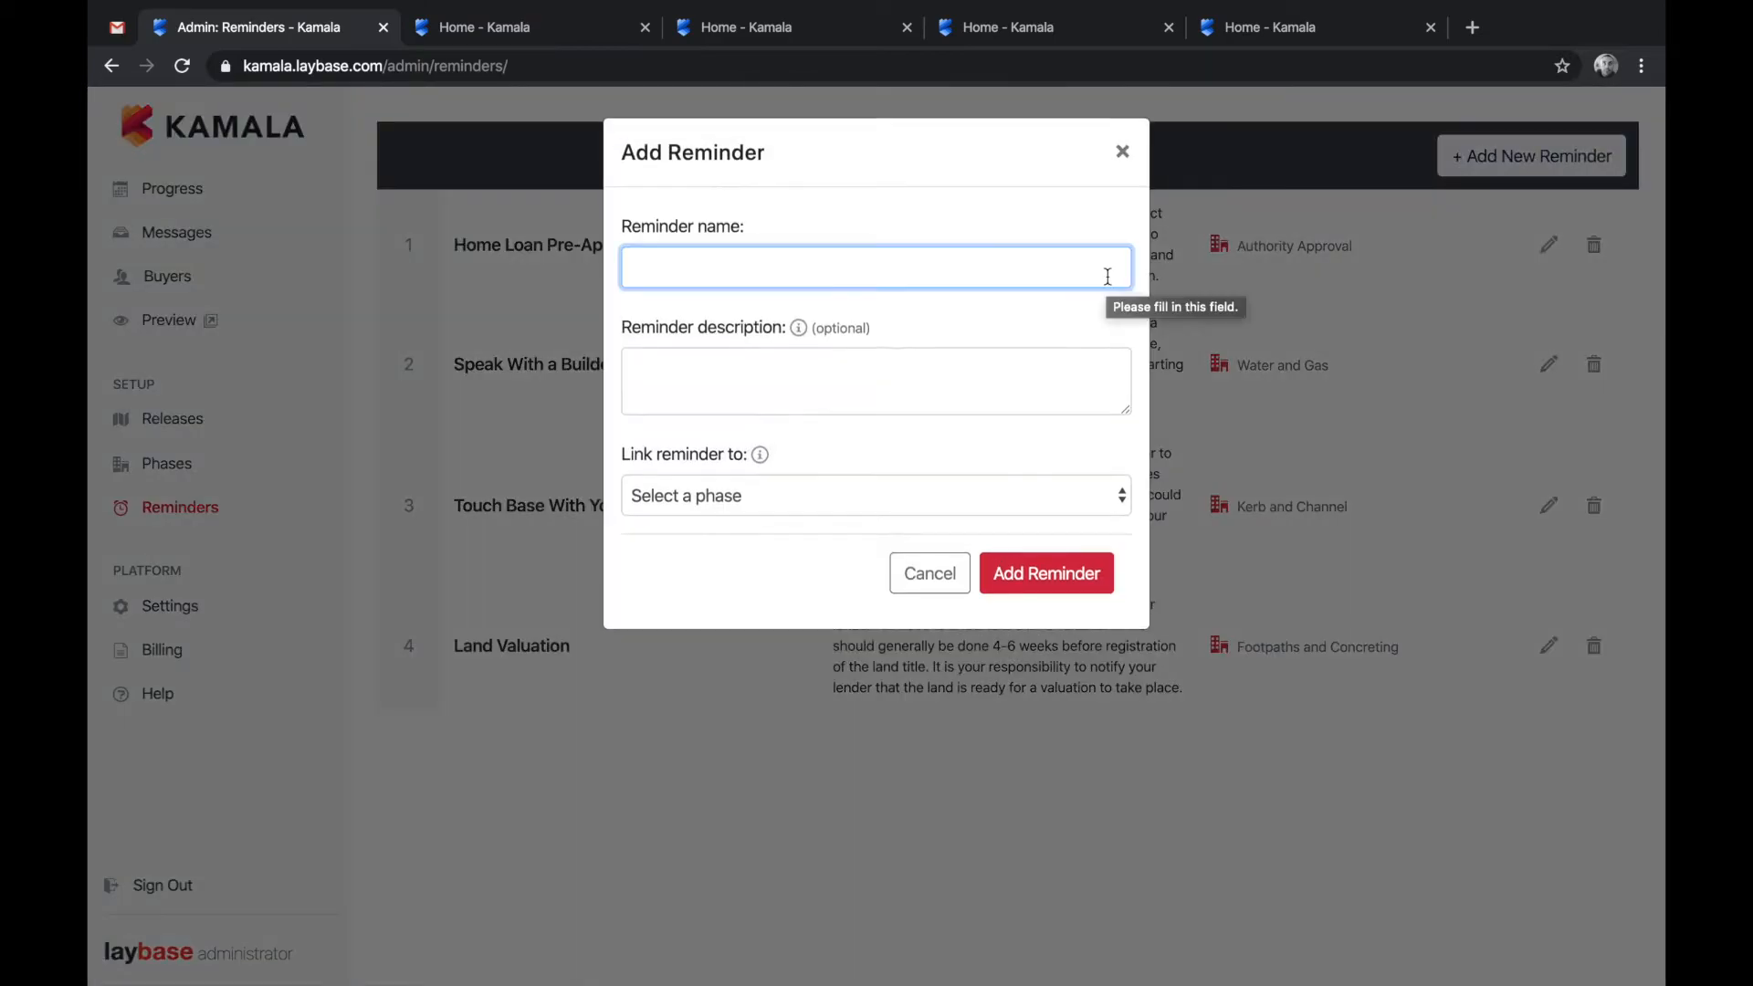
type("Buy champagne")
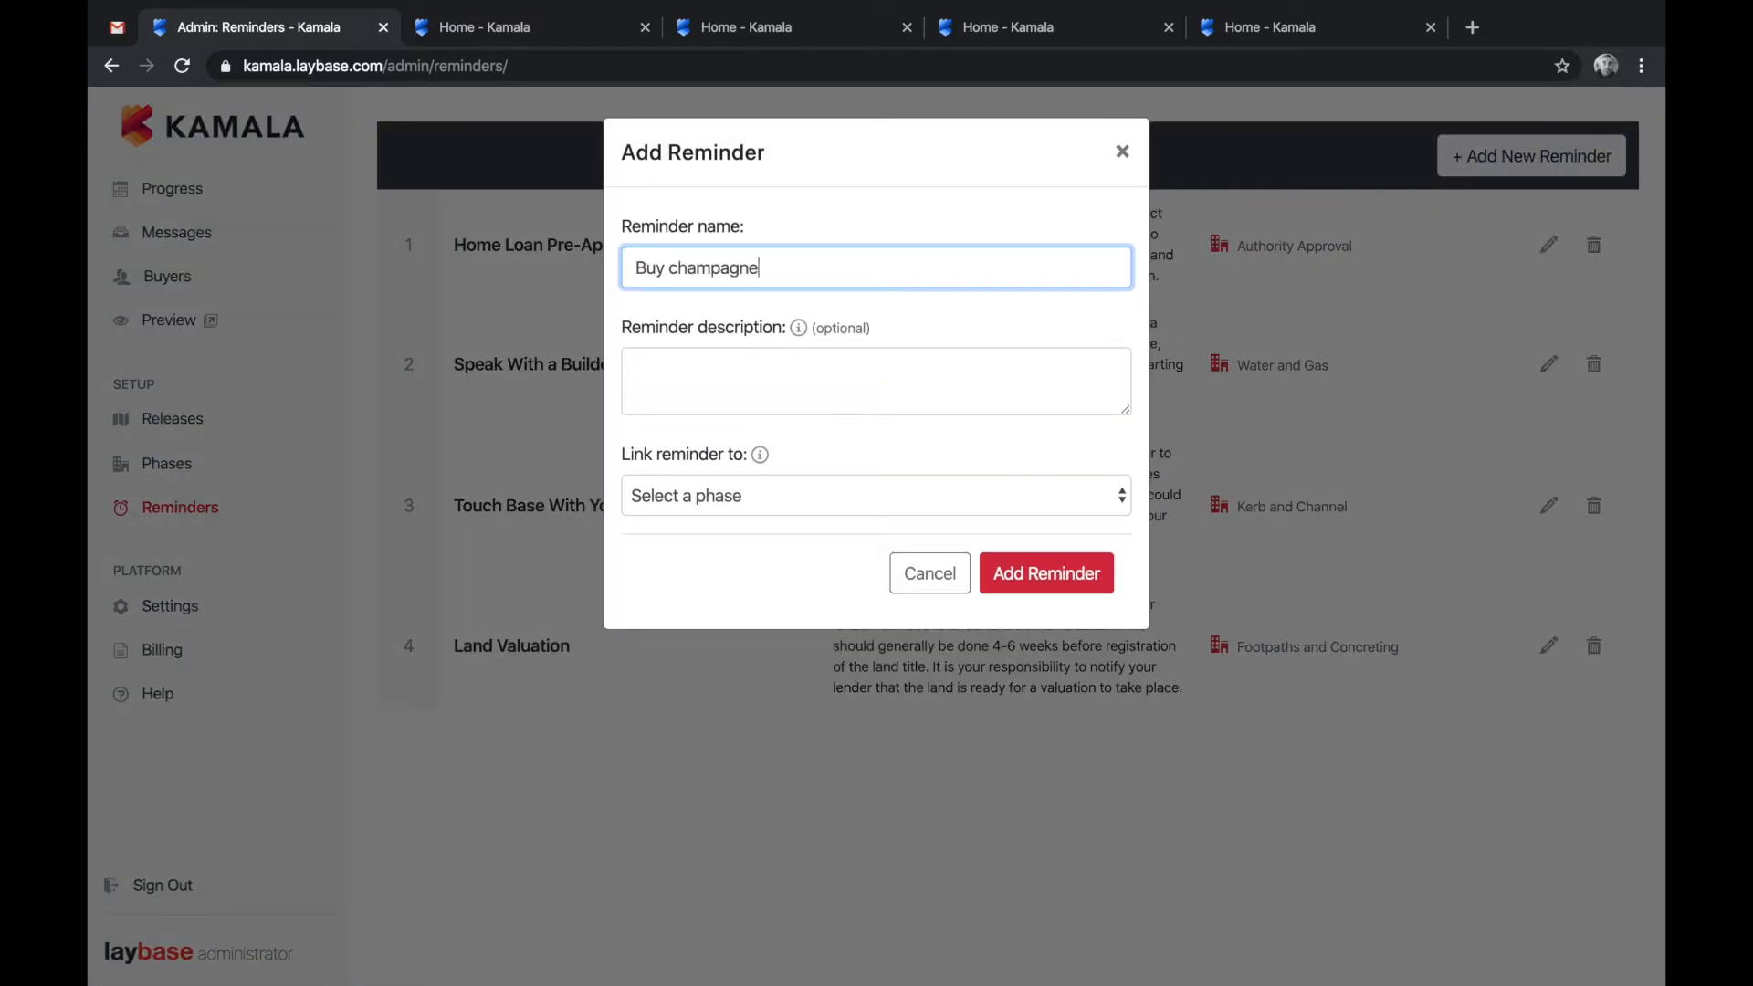
key("Tab")
key("Tab")
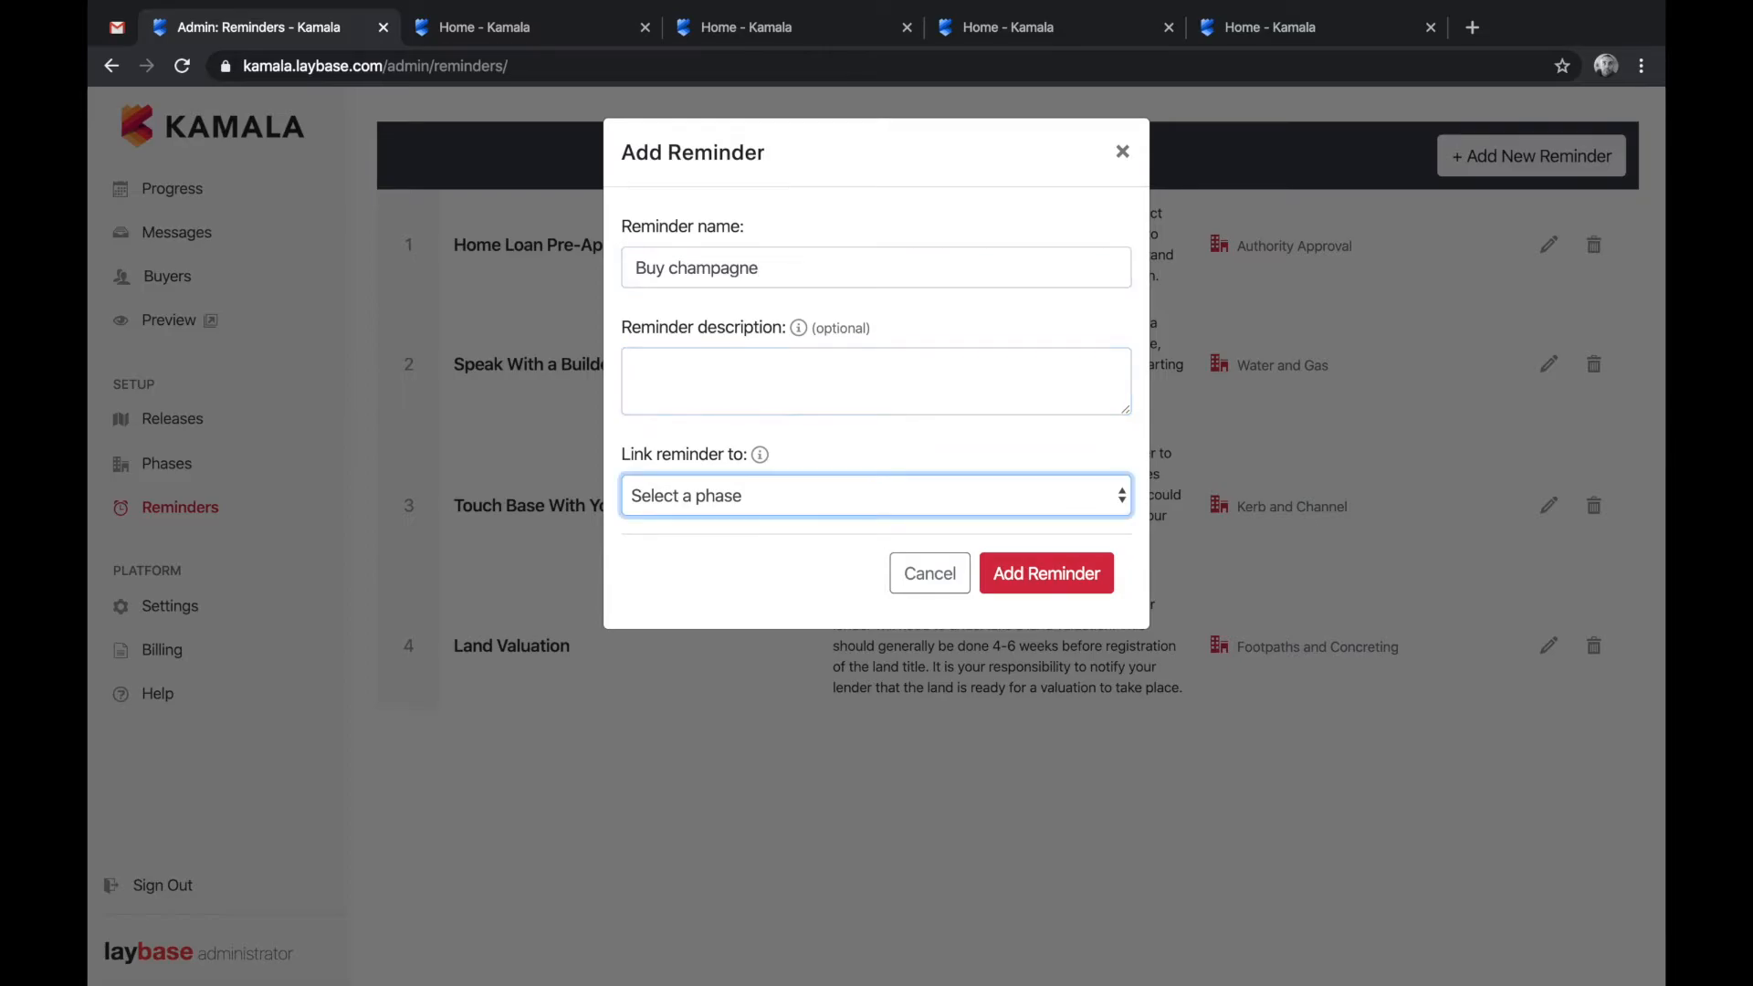
left_click(1027, 502)
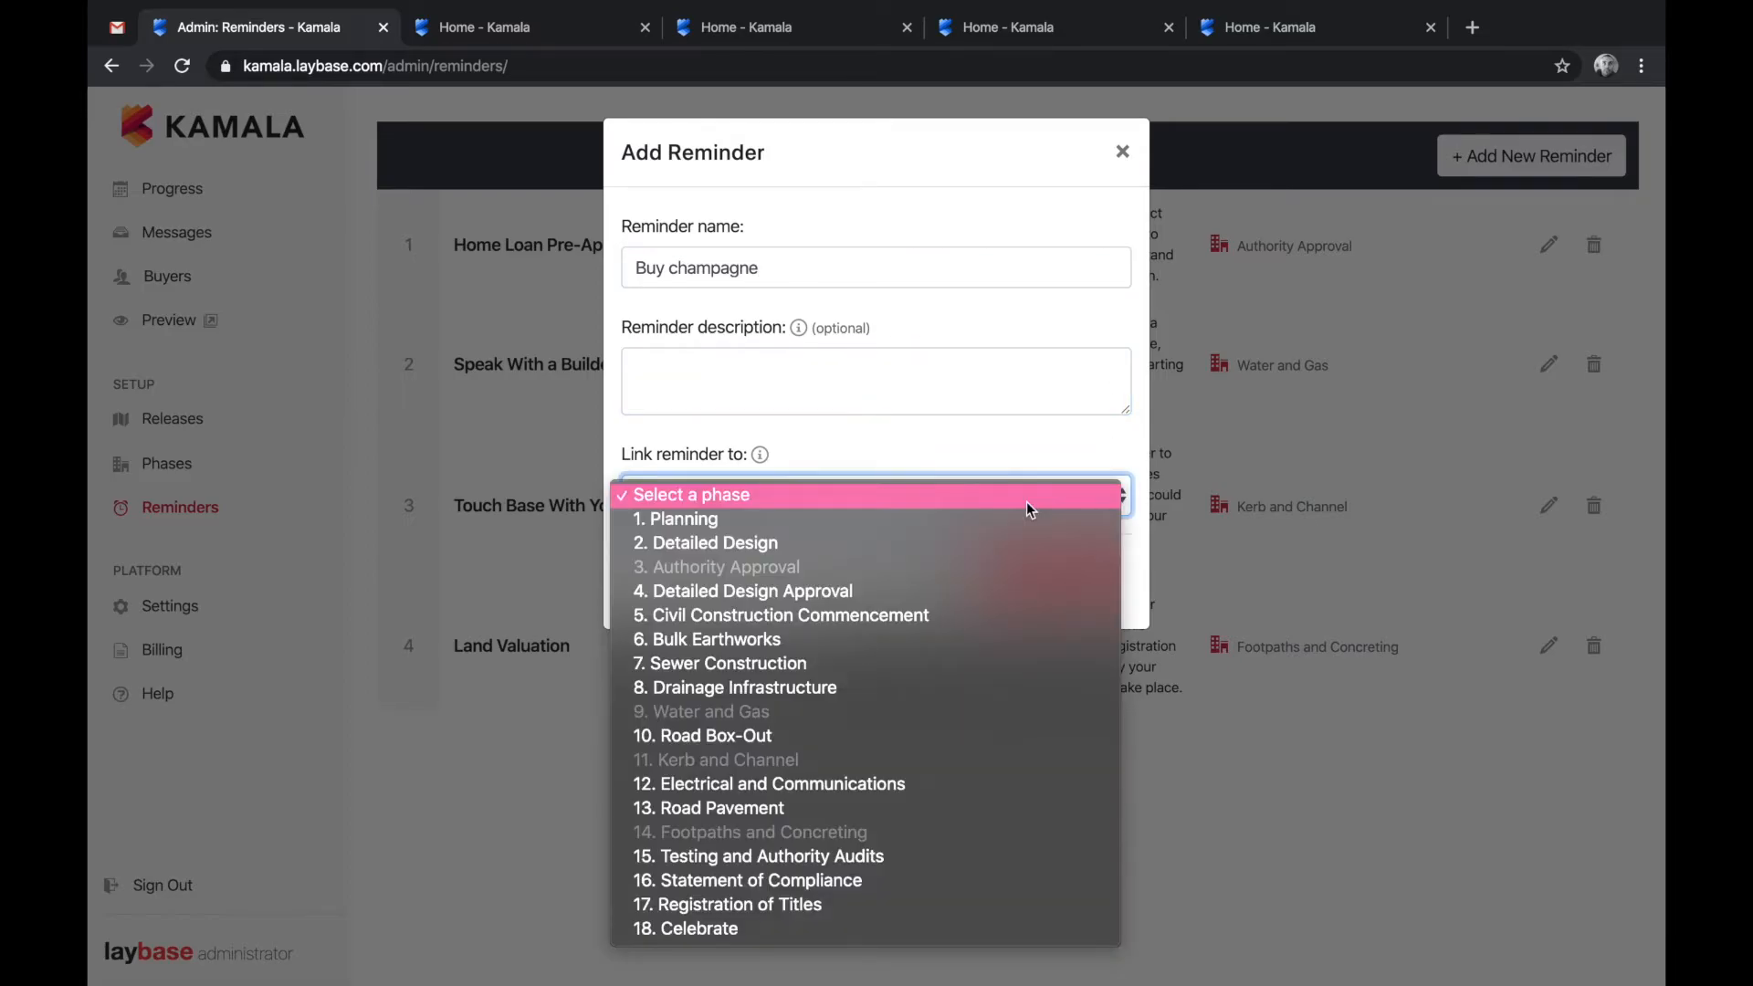
left_click(752, 935)
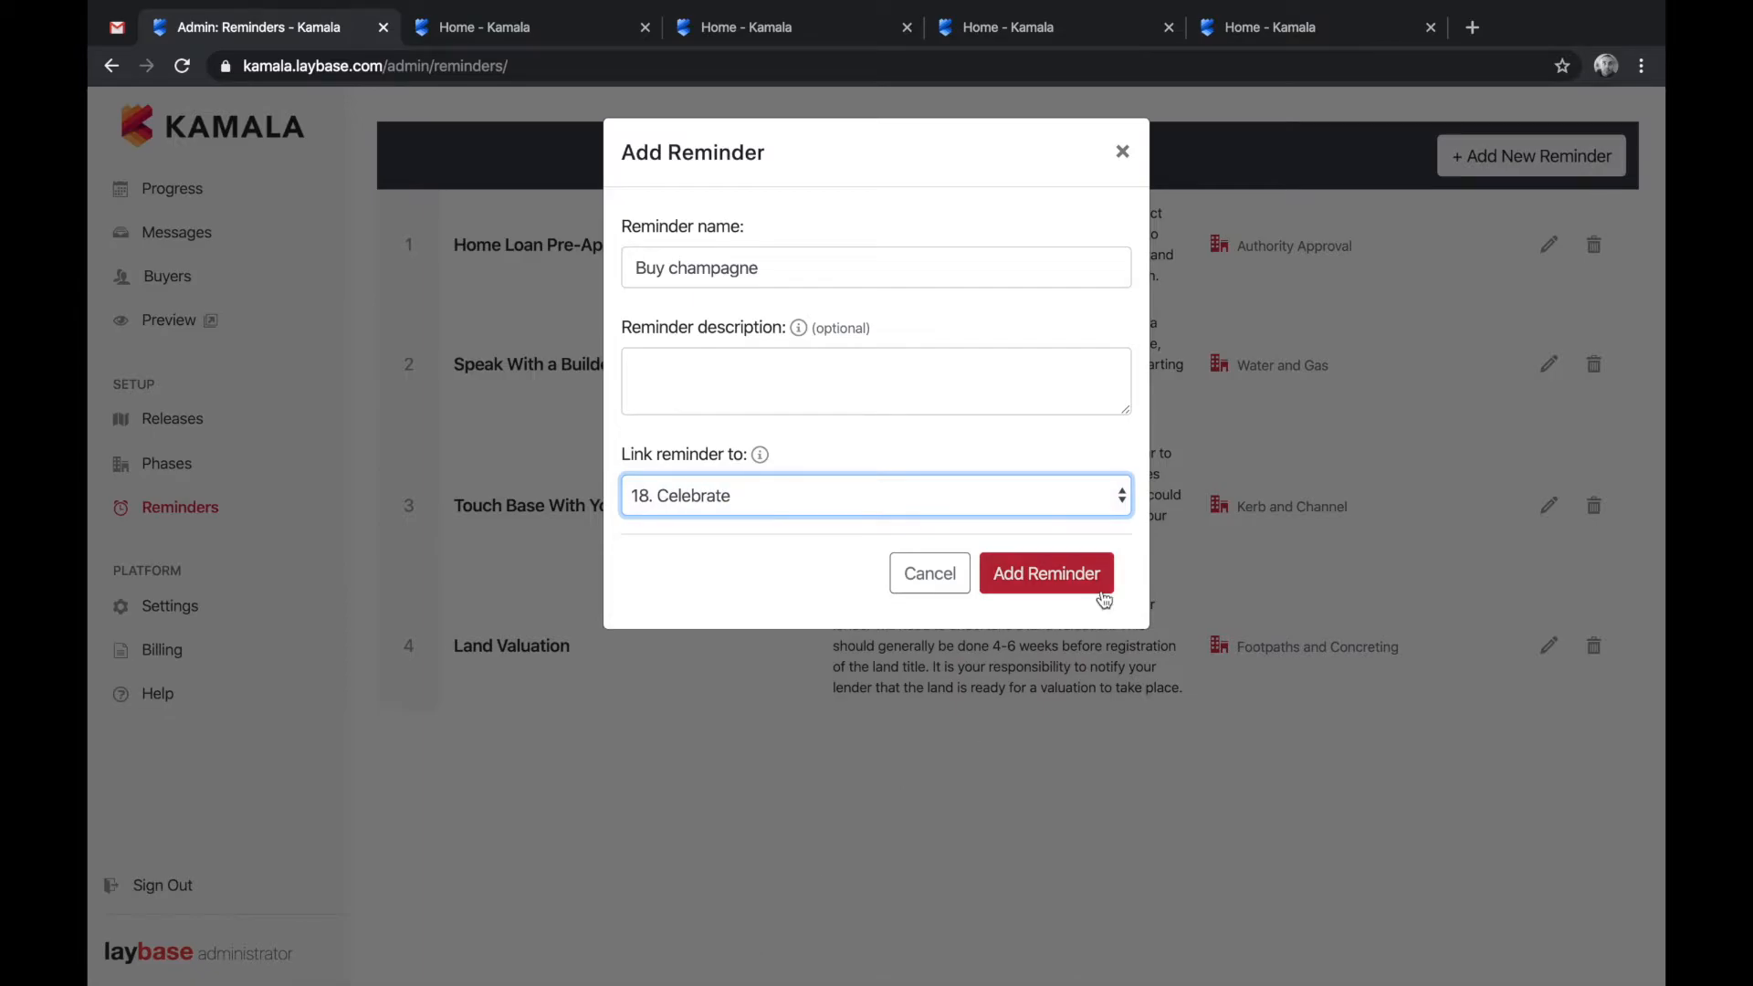
left_click(1084, 587)
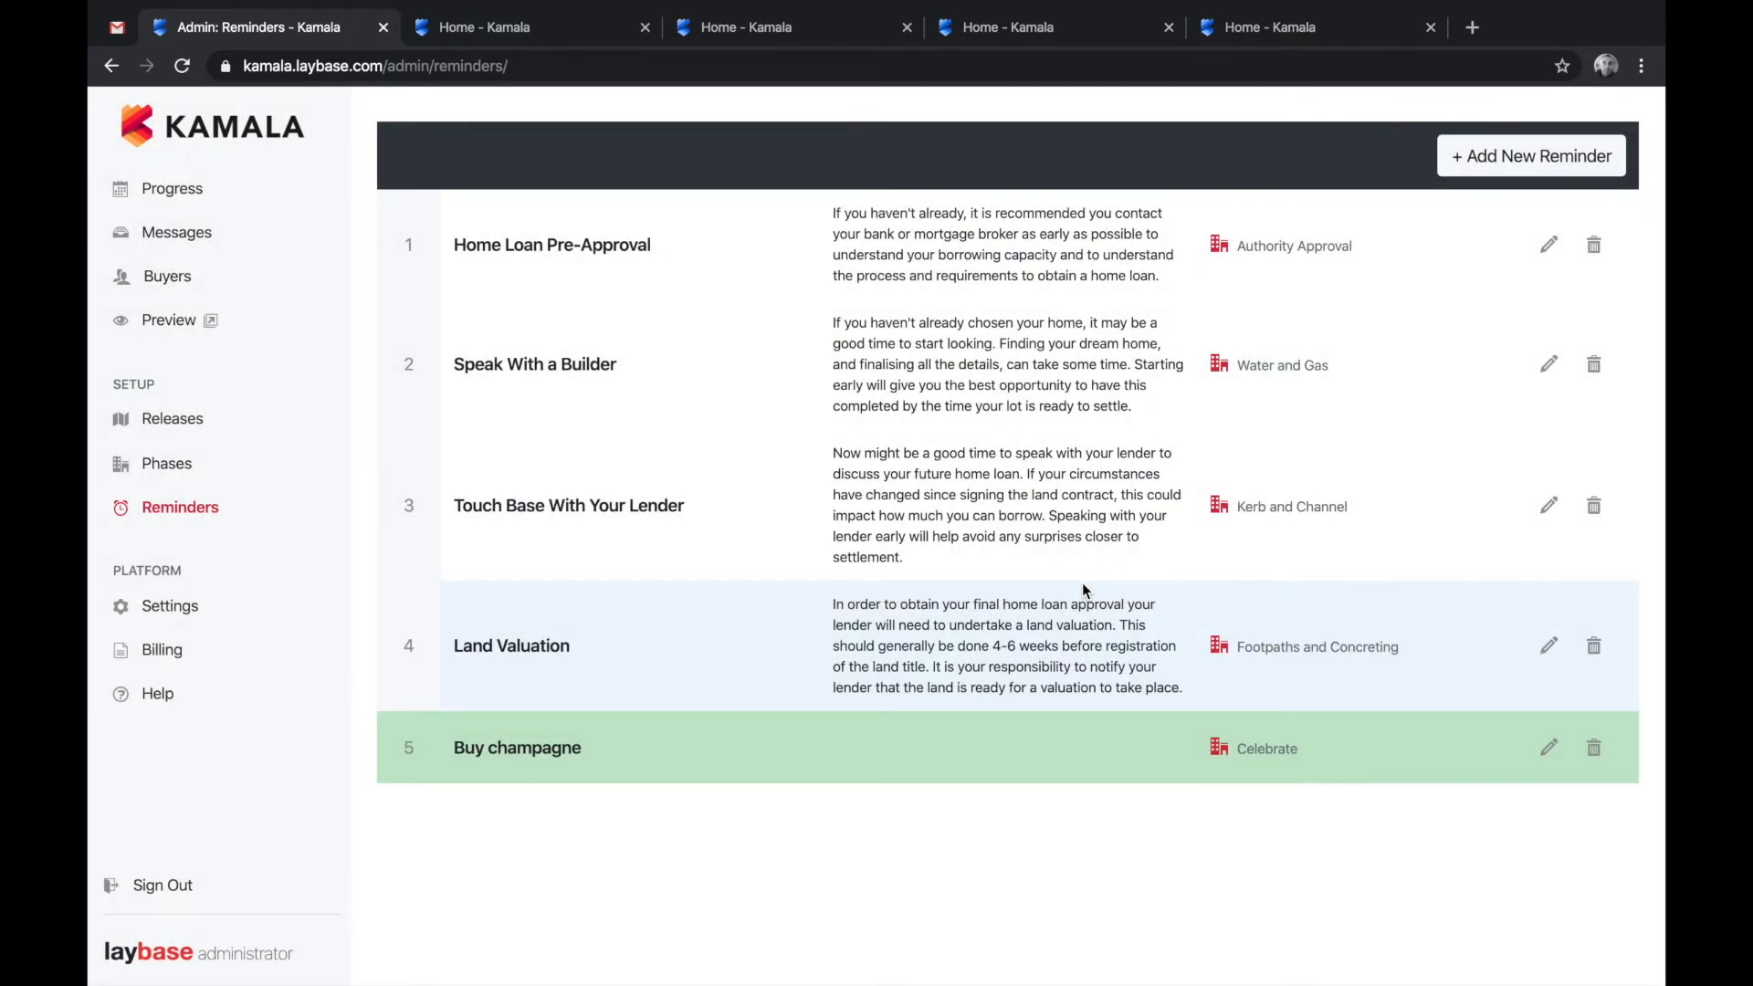
- Check the reminder alarm on phase 18 Celebrate, then open the Release 4 Progress page
left_click(199, 480)
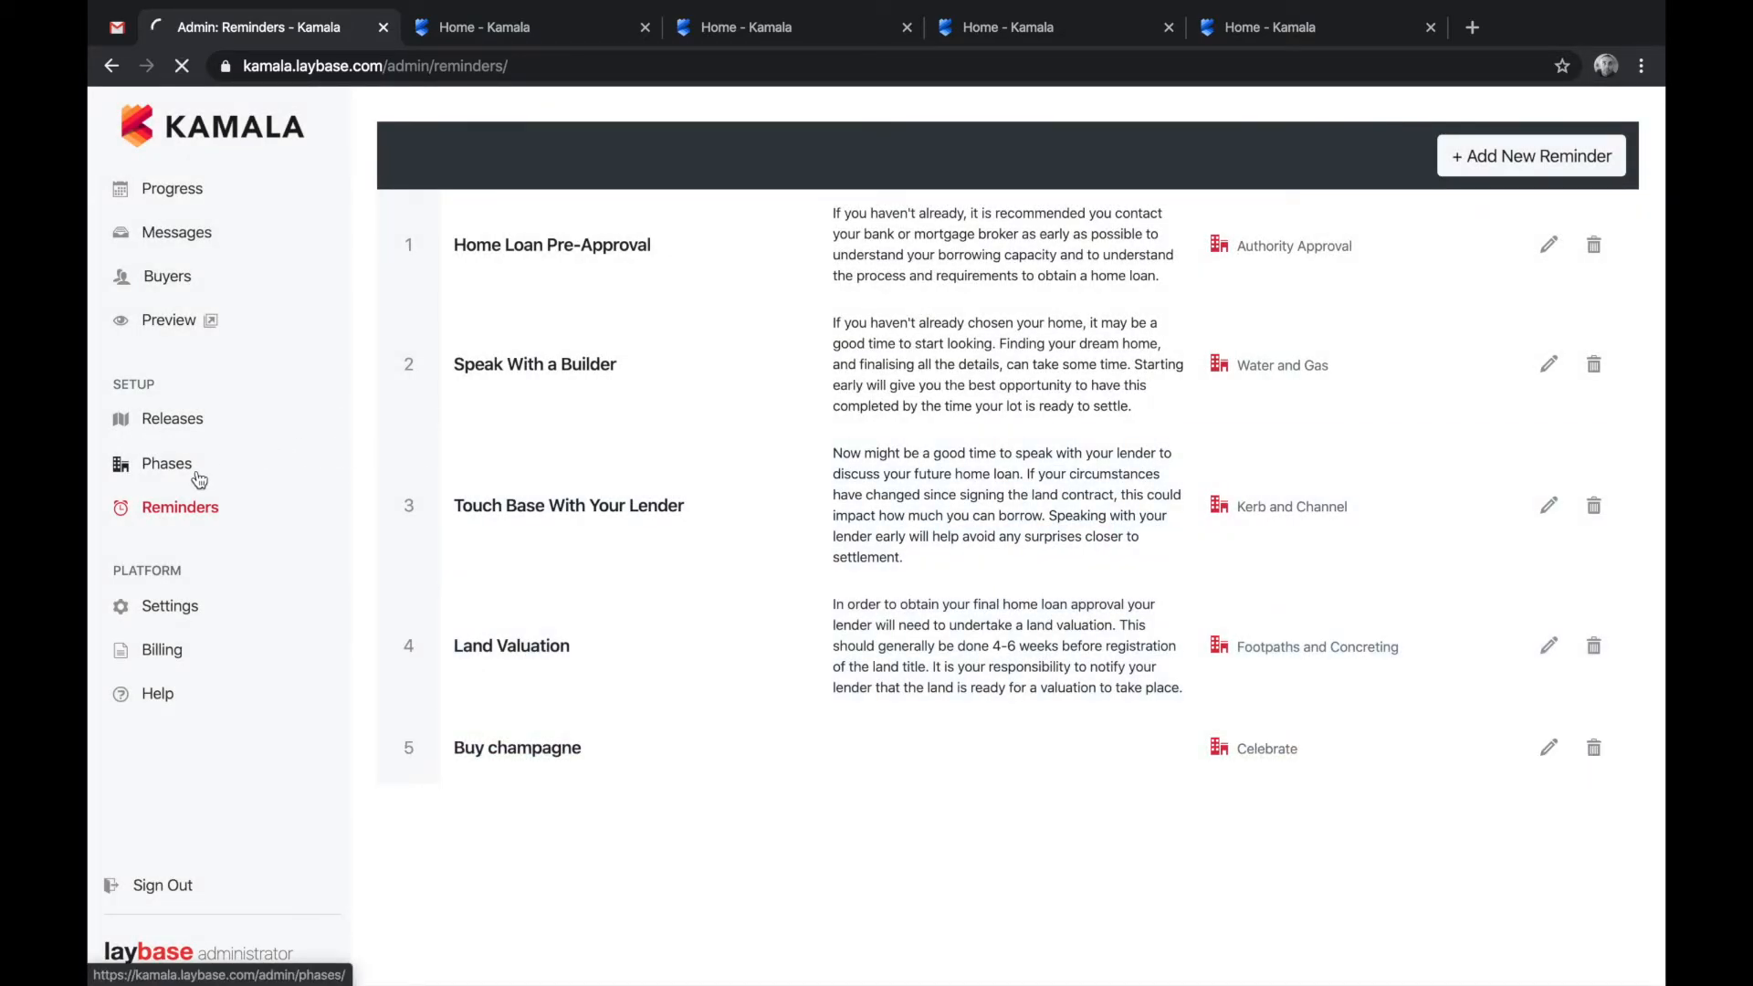
scroll(987, 618, "down", 20)
scroll(986, 621, "down", 4)
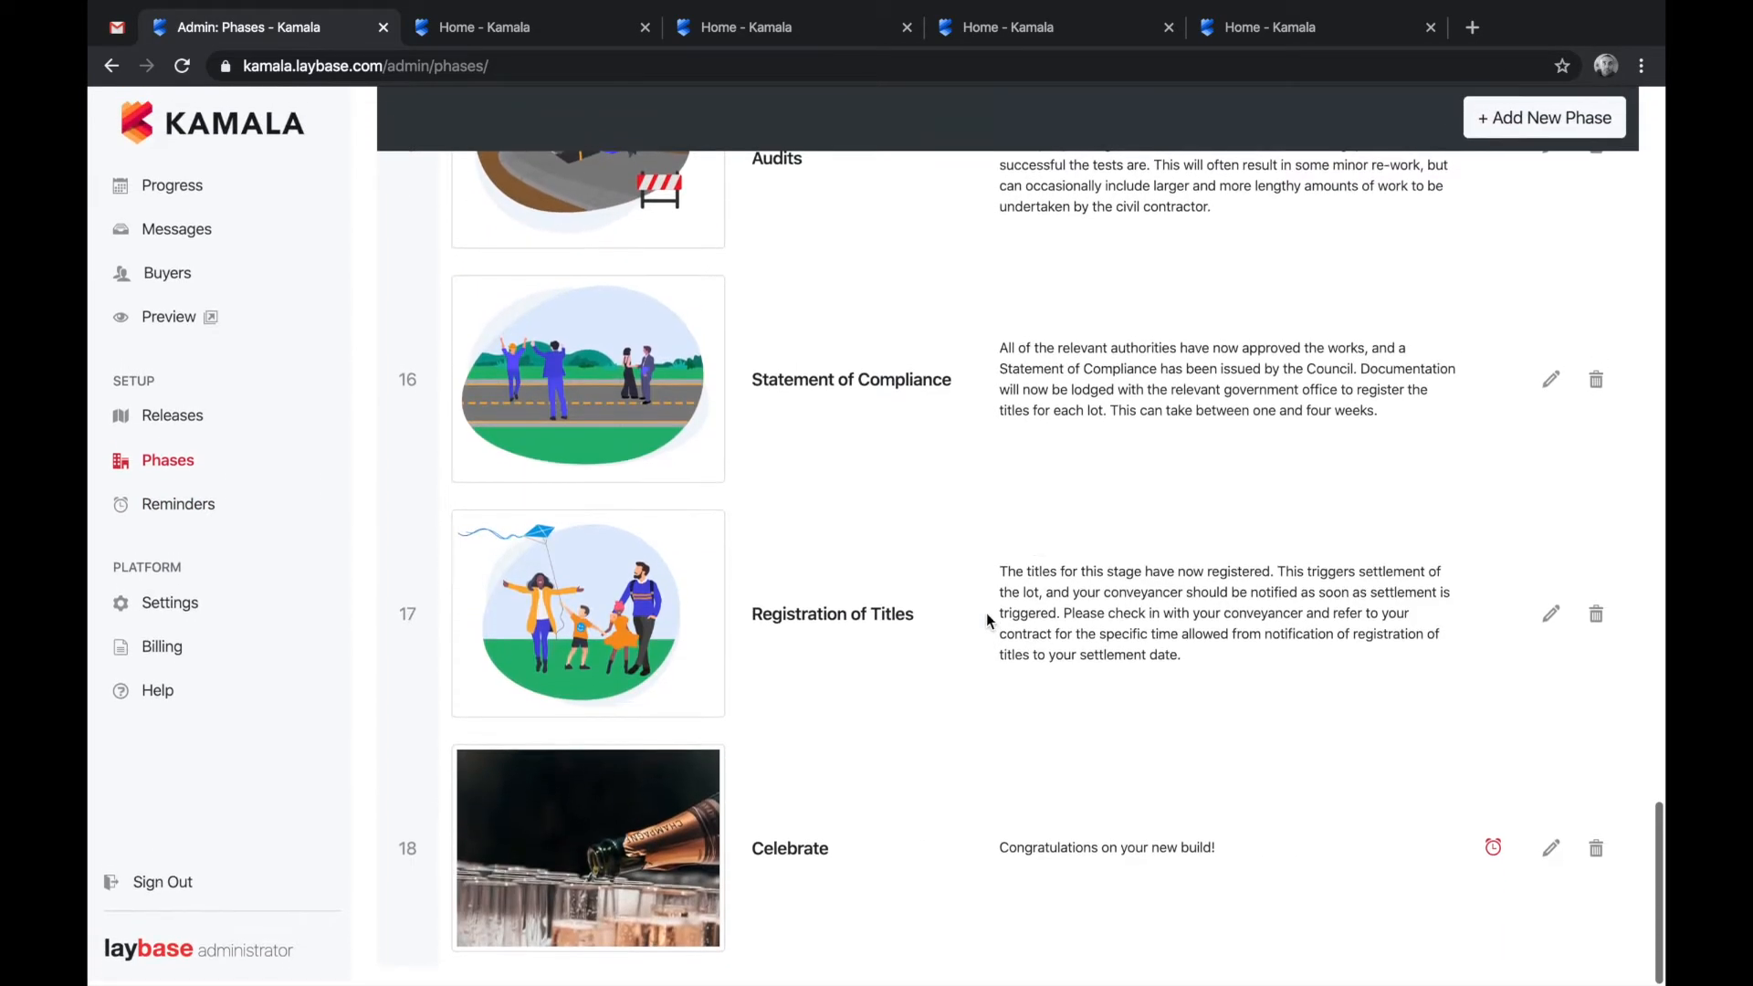
mouse_move(1499, 851)
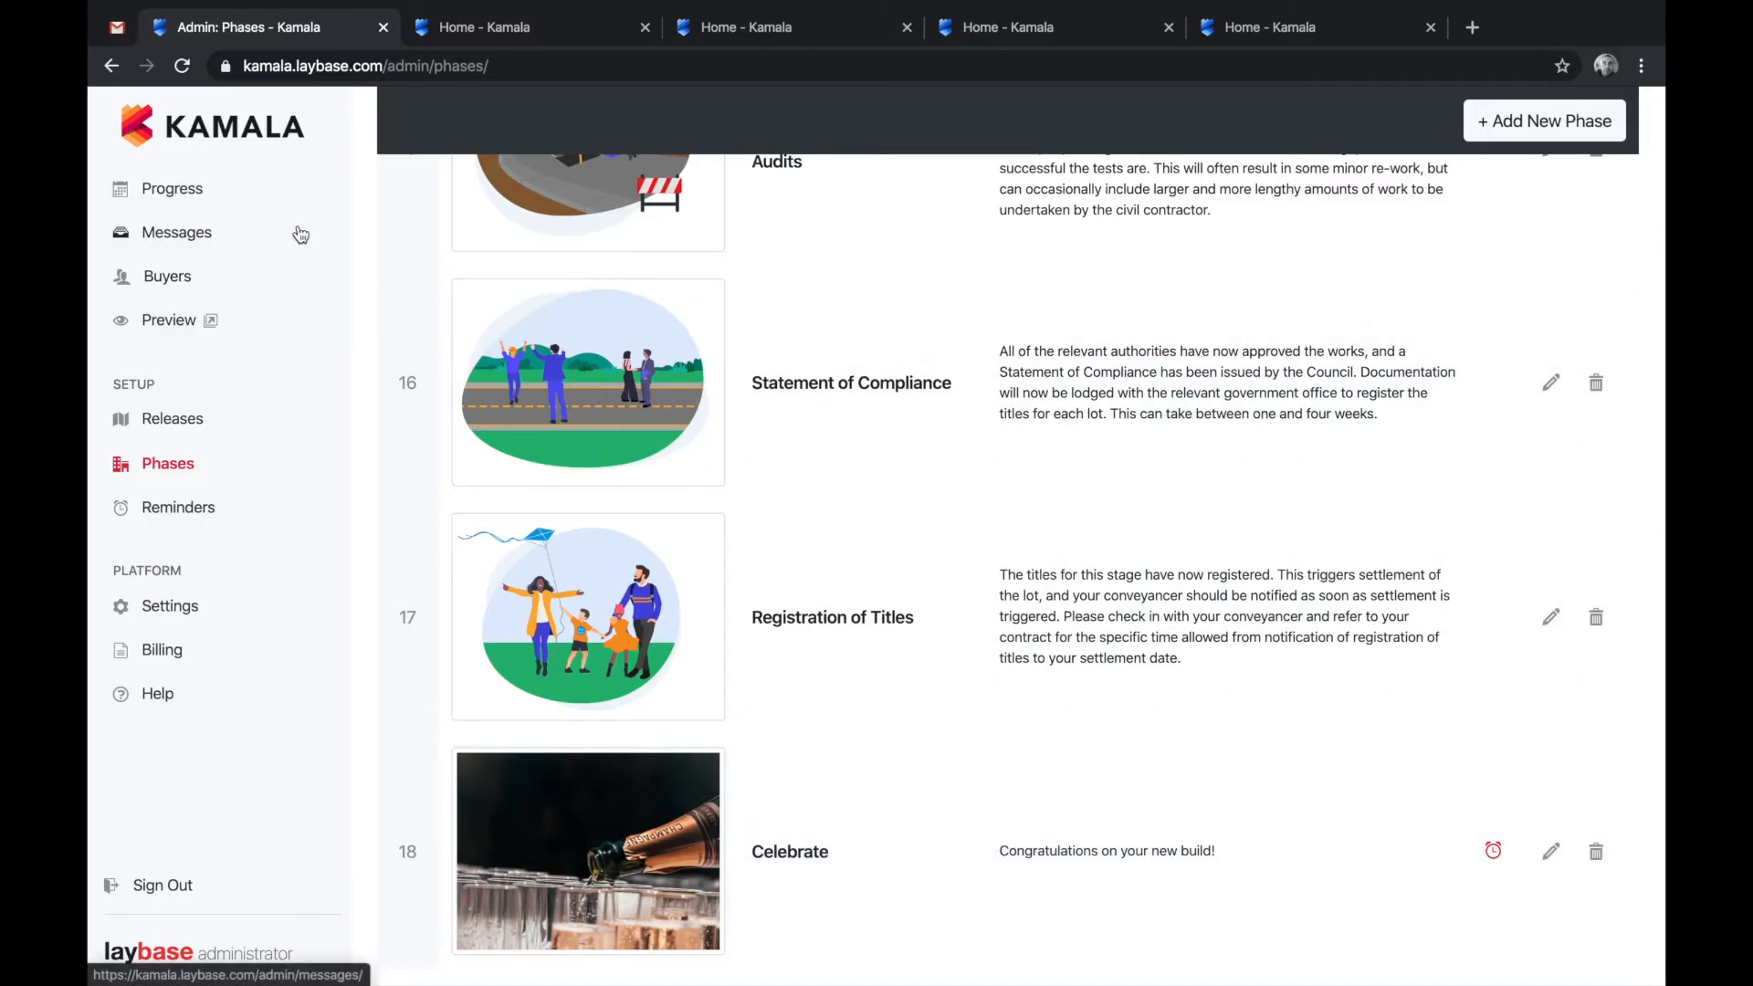
left_click(199, 203)
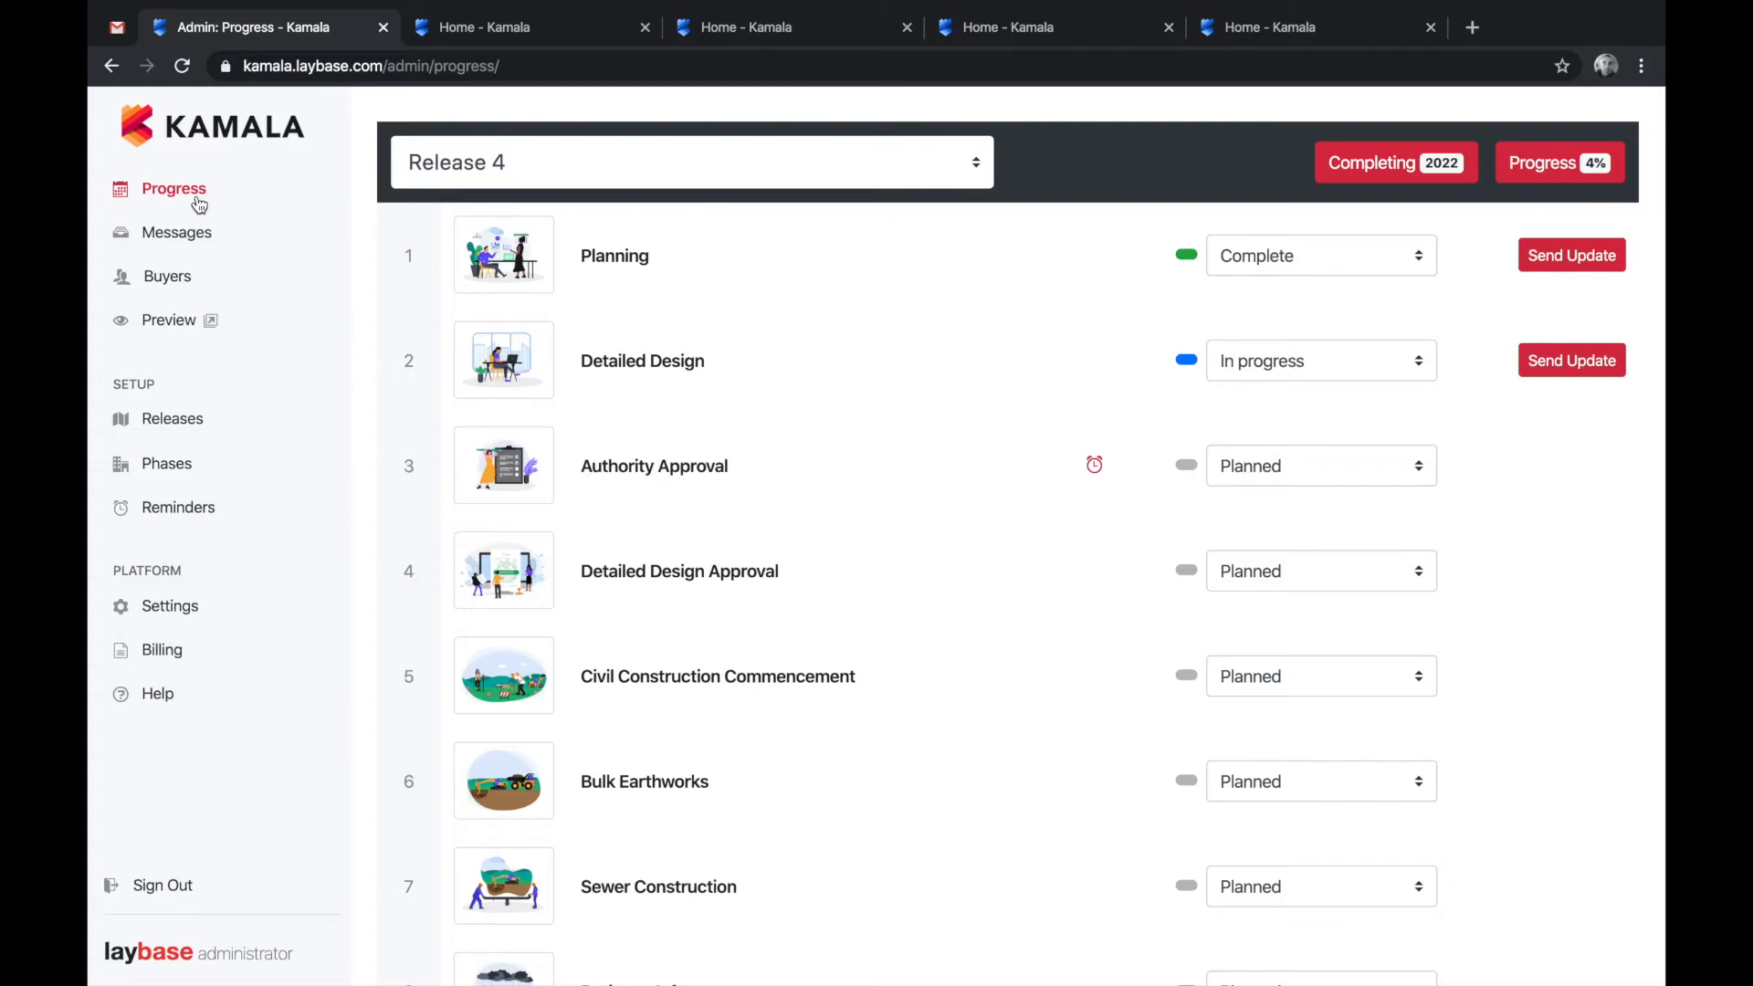
- Keep Release 4 selected and scroll through its 18 phases down to Celebrate and back
left_click(956, 166)
left_click(956, 167)
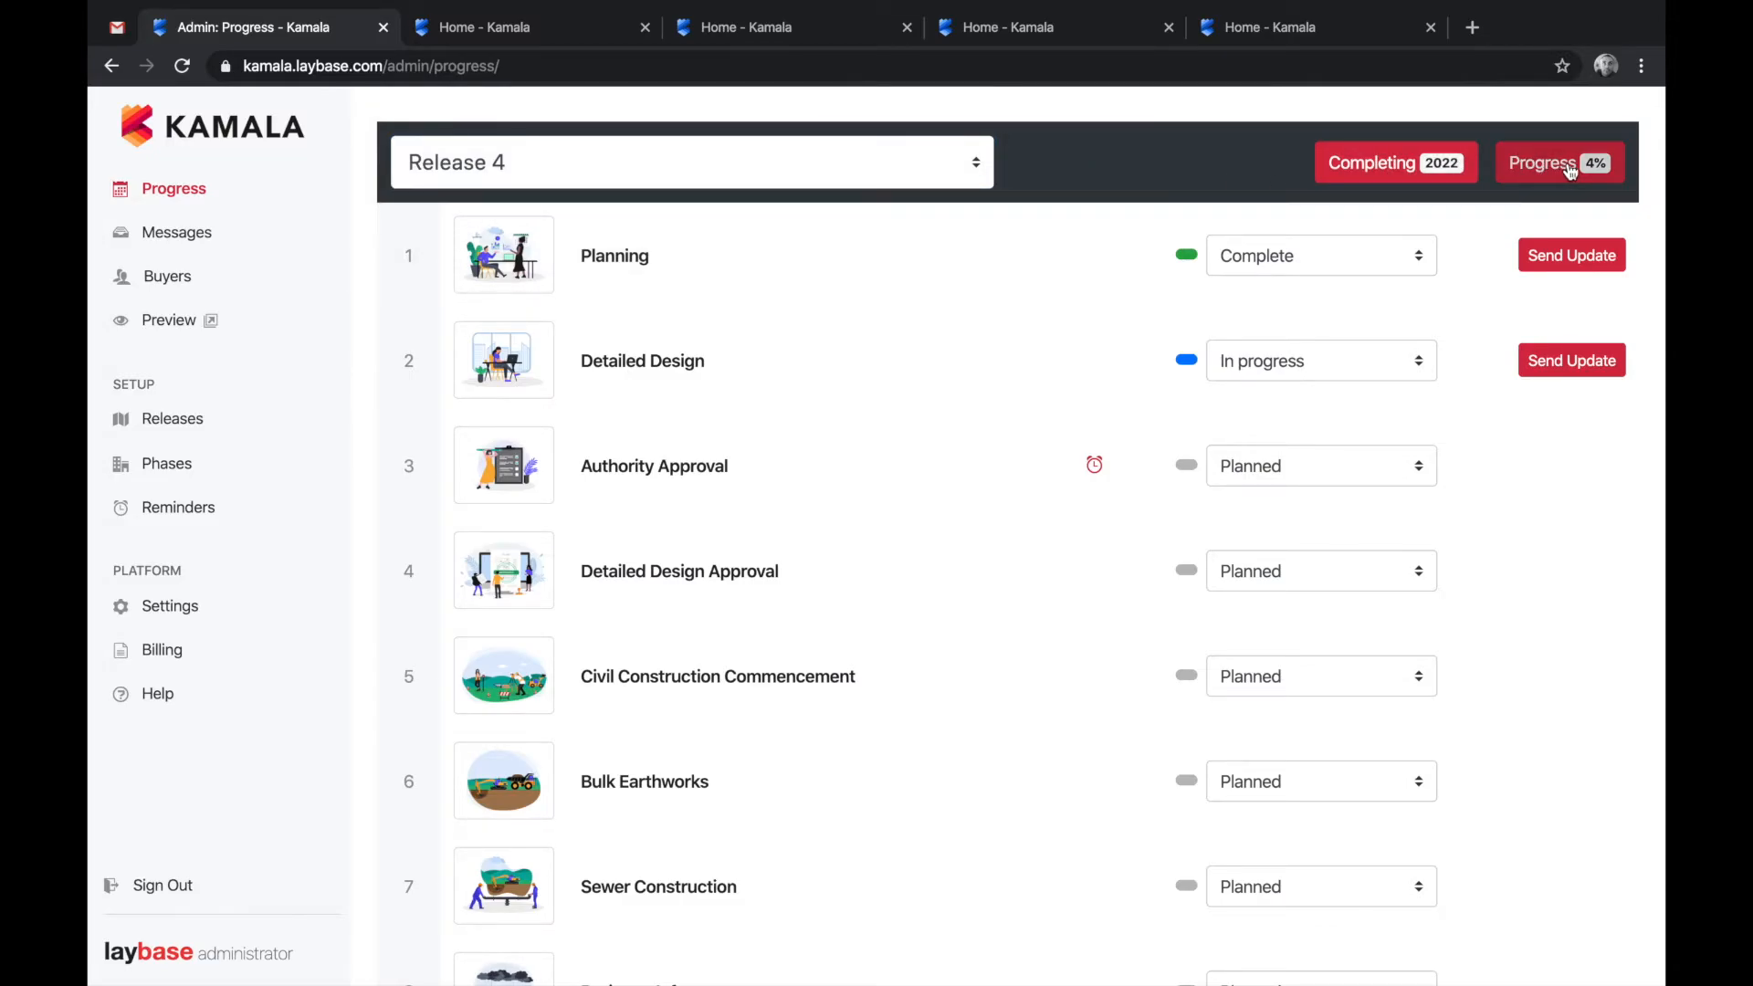
scroll(1123, 440, "down", 1)
scroll(1123, 444, "down", 12)
scroll(1123, 443, "up", 14)
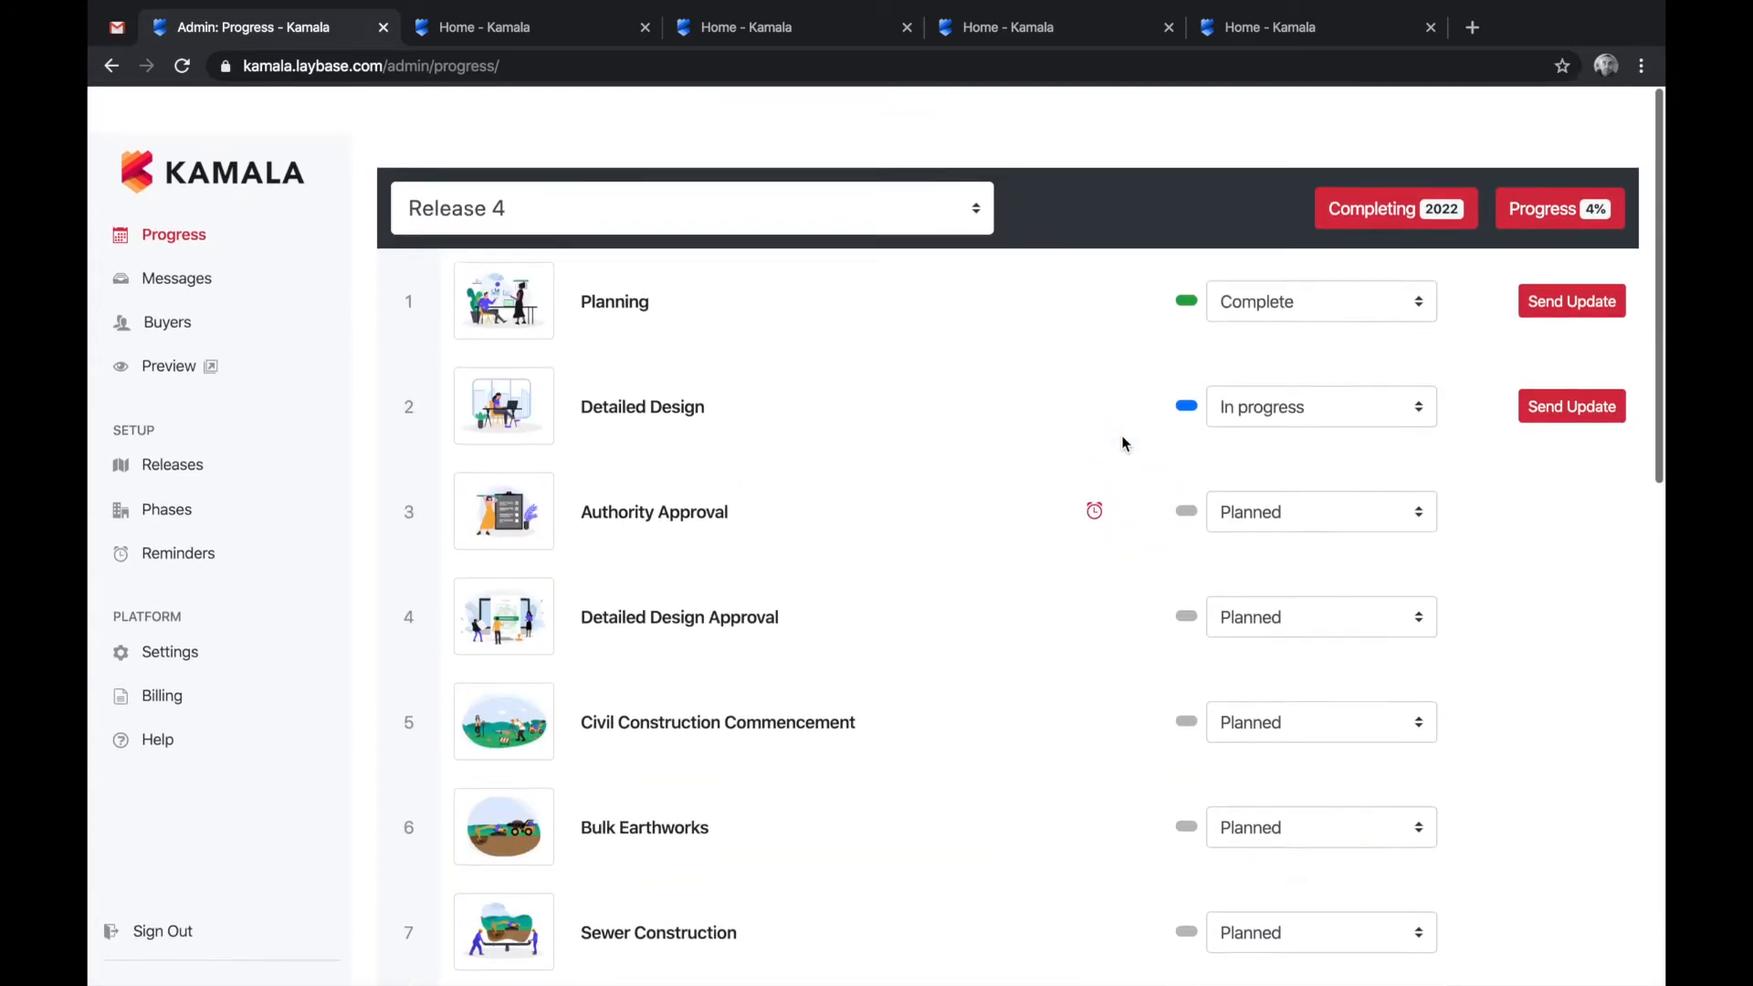
scroll(1123, 443, "down", 1)
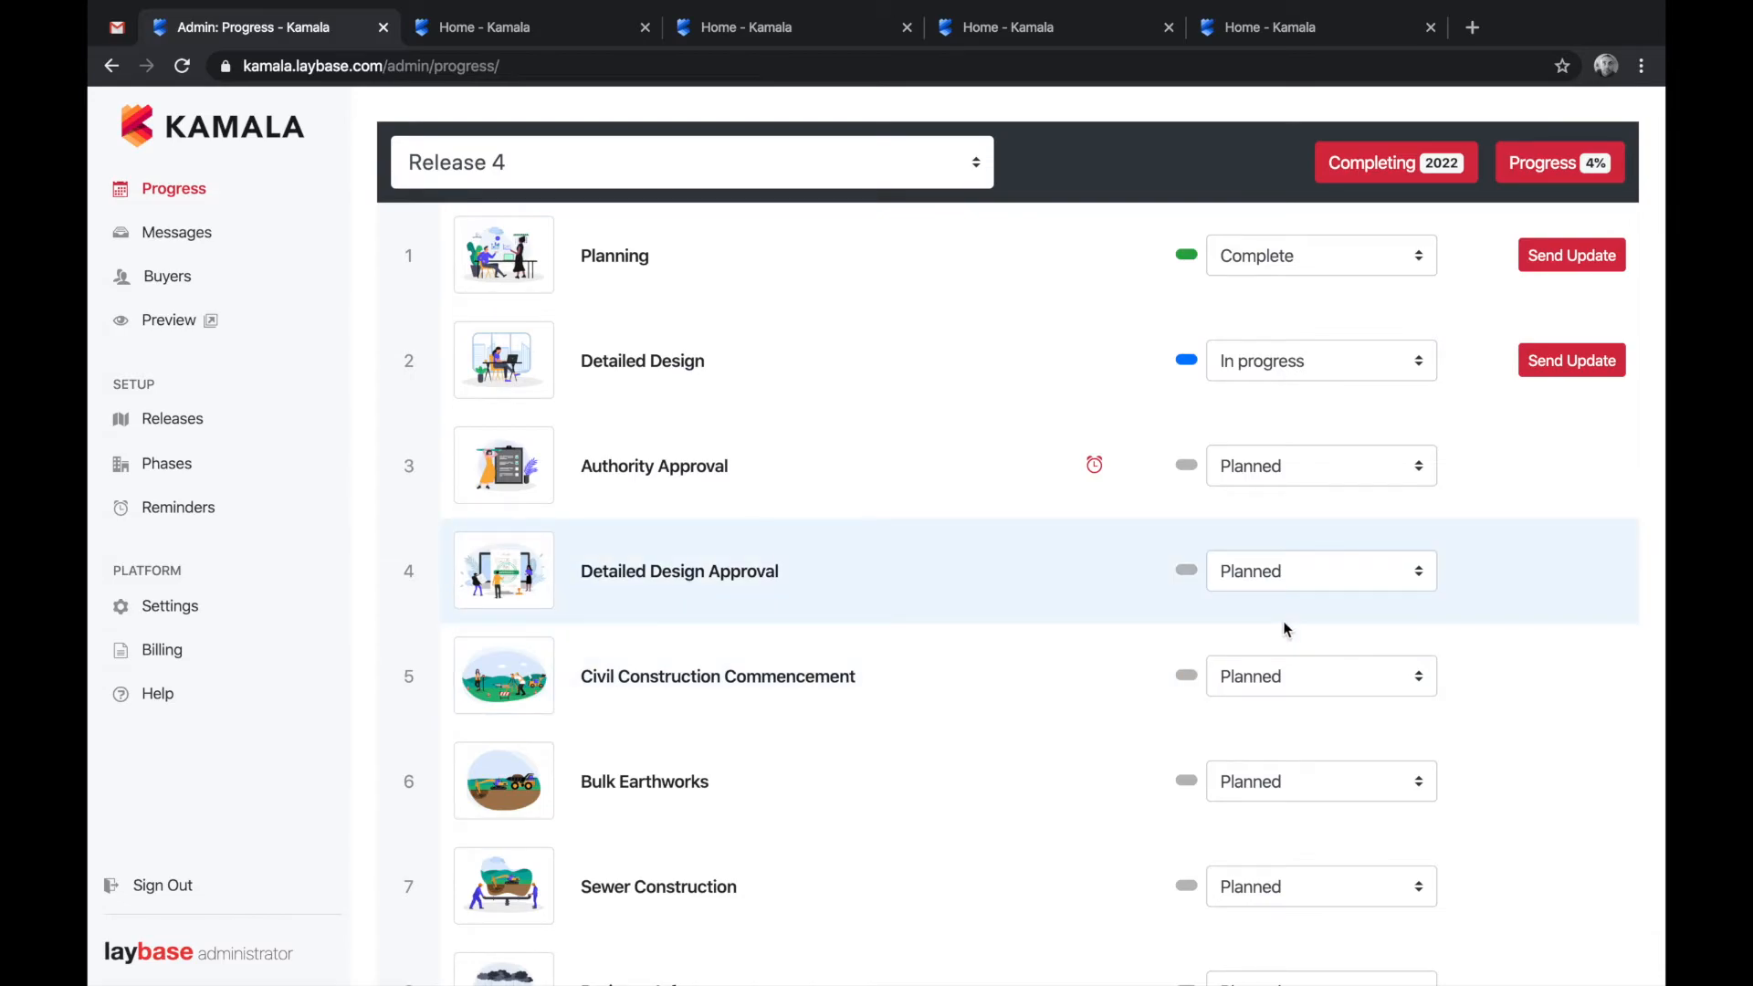
mouse_move(1097, 462)
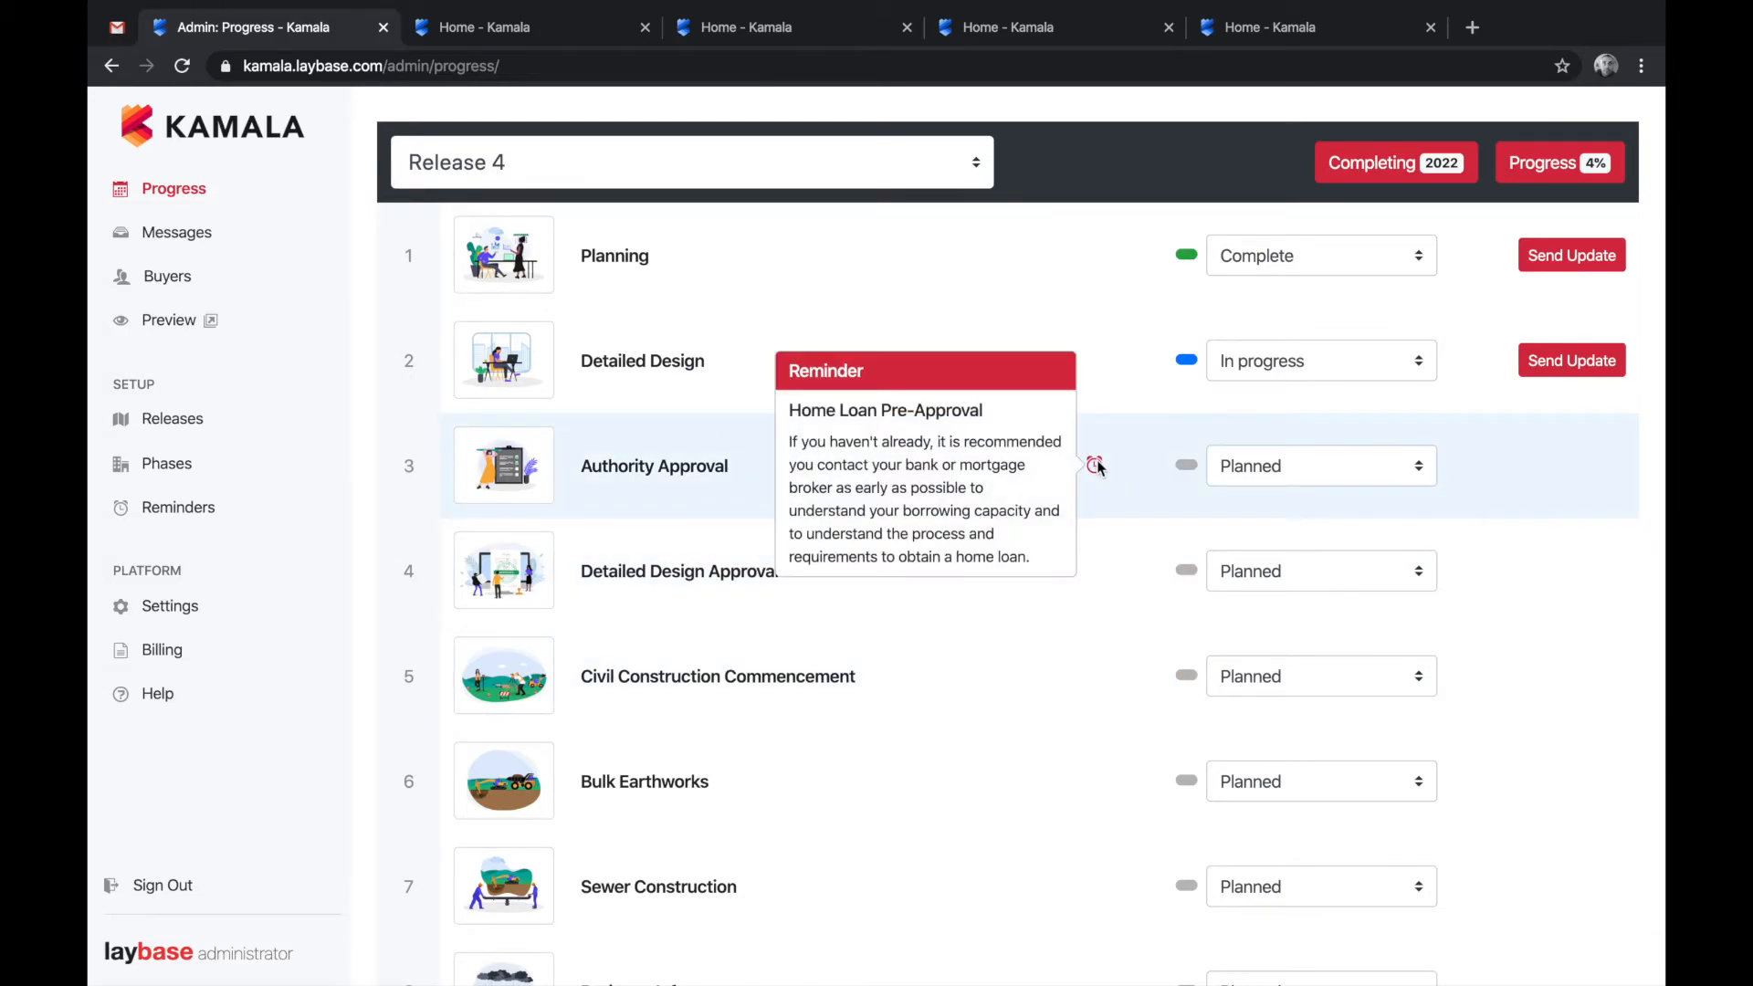
scroll(1097, 467, "down", 12)
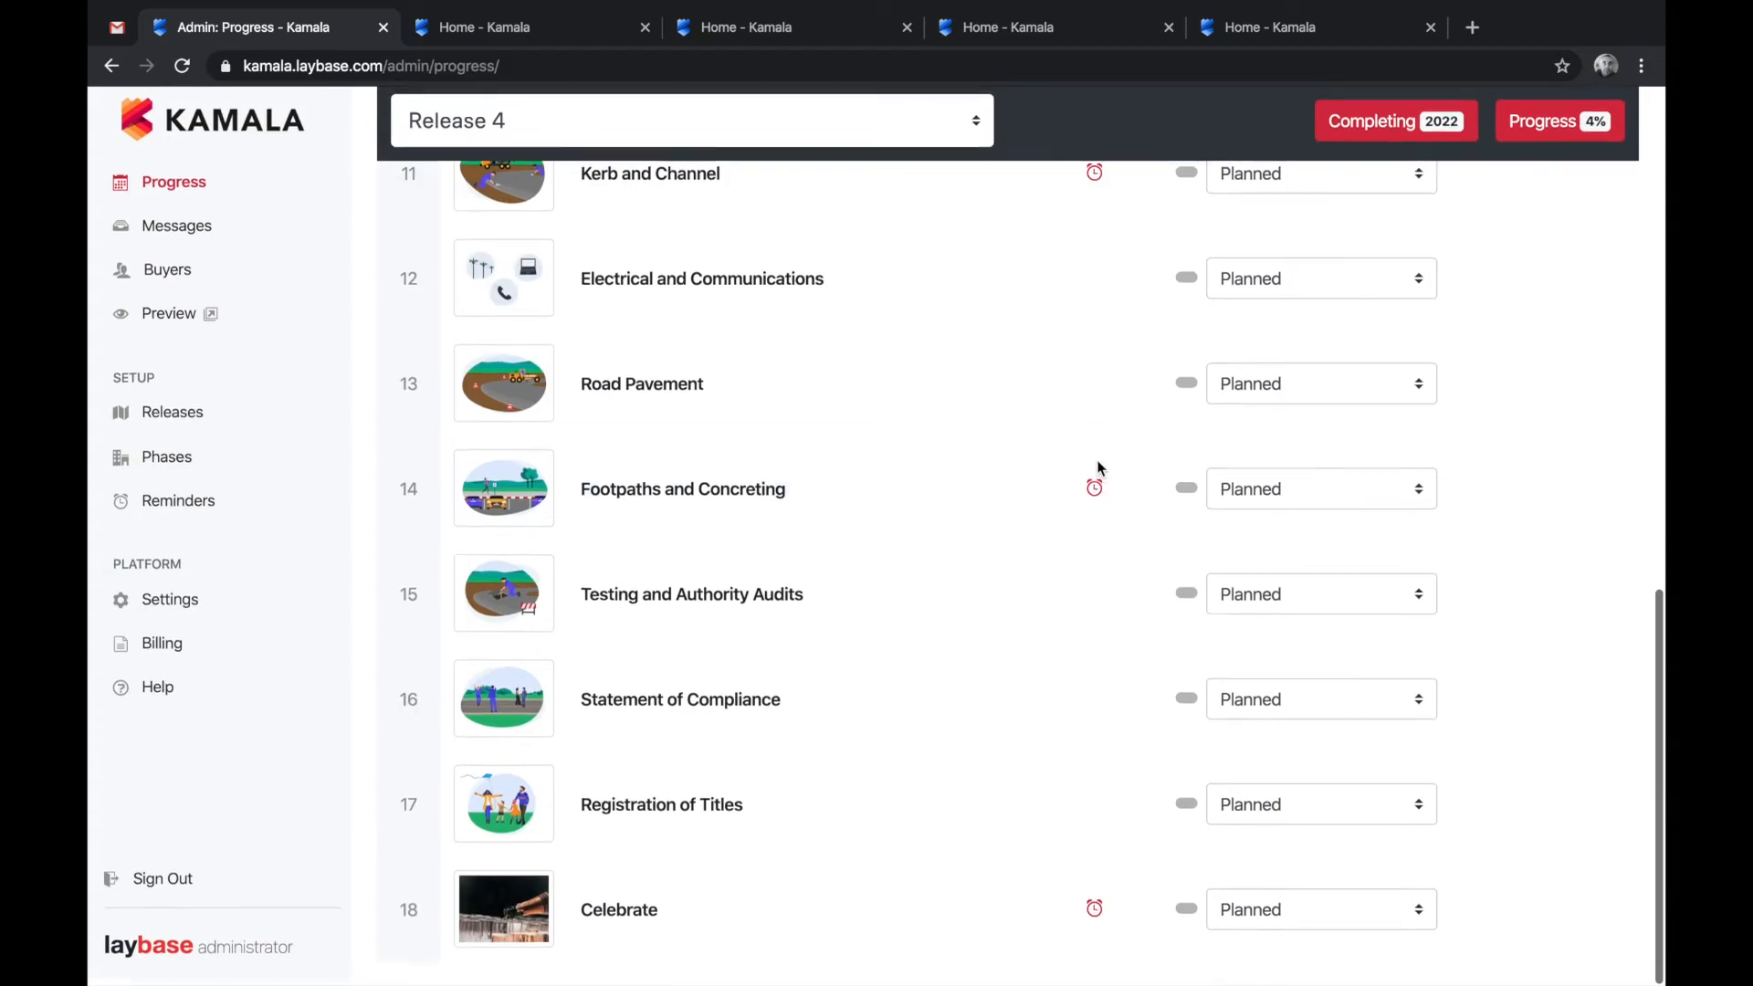
mouse_move(1095, 498)
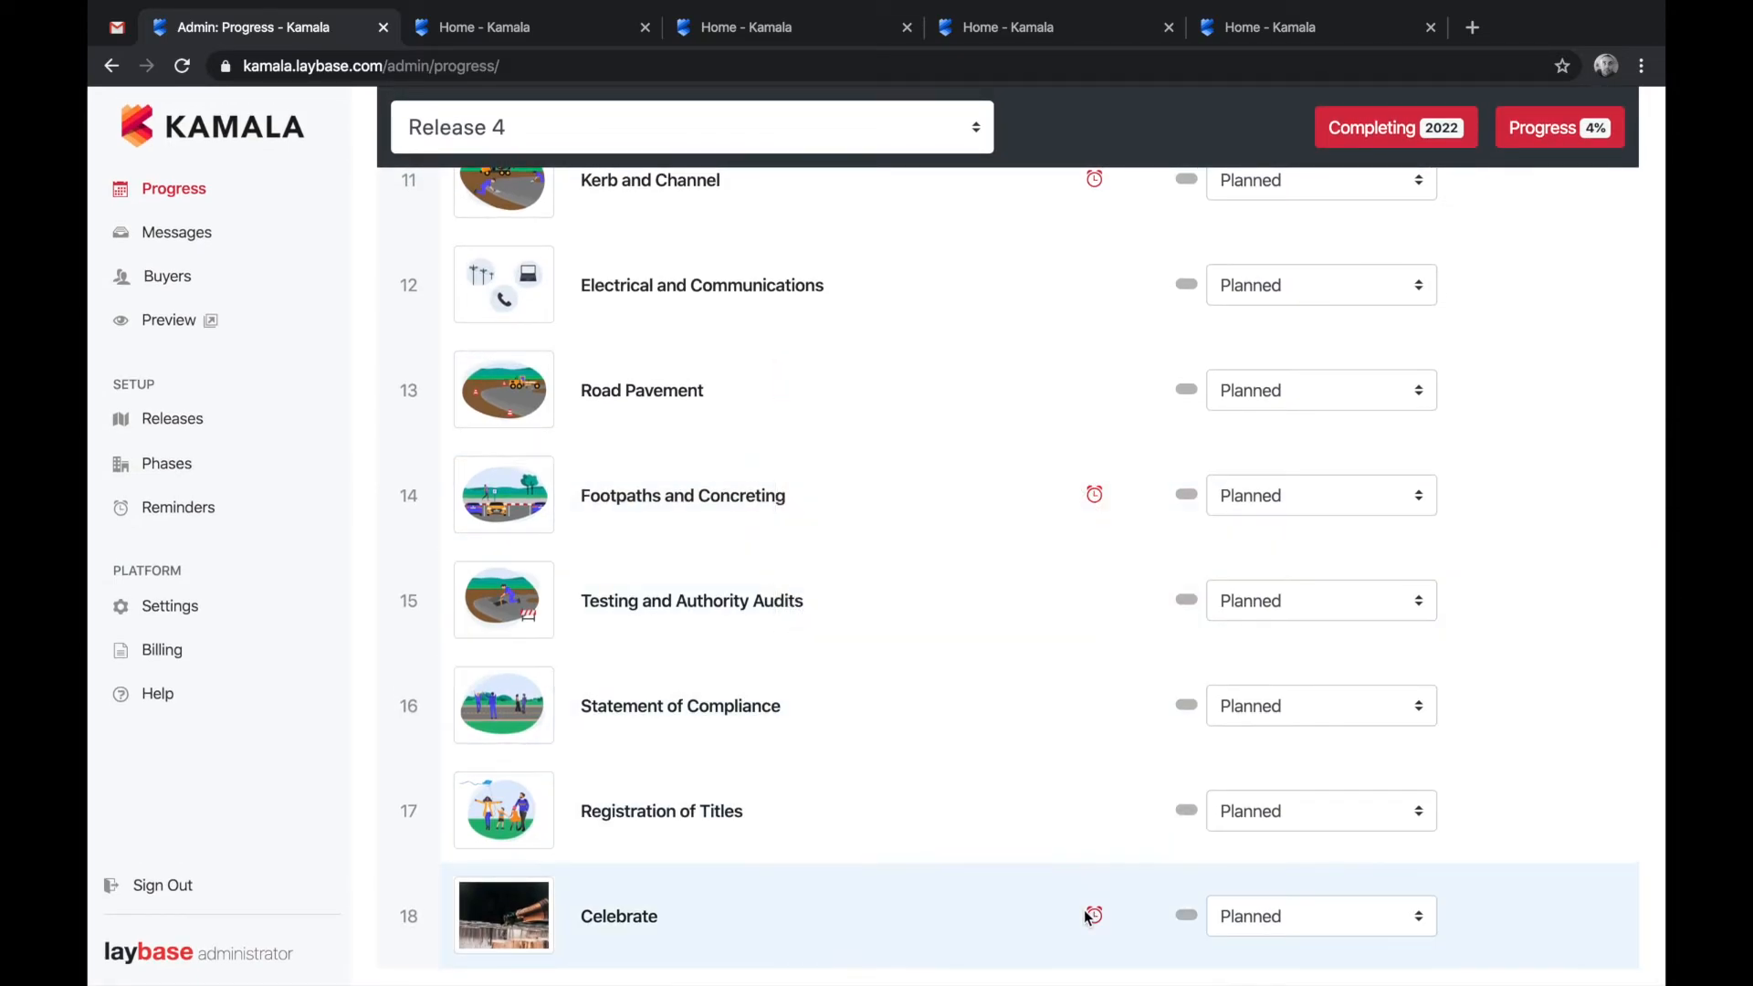
scroll(1072, 693, "up", 12)
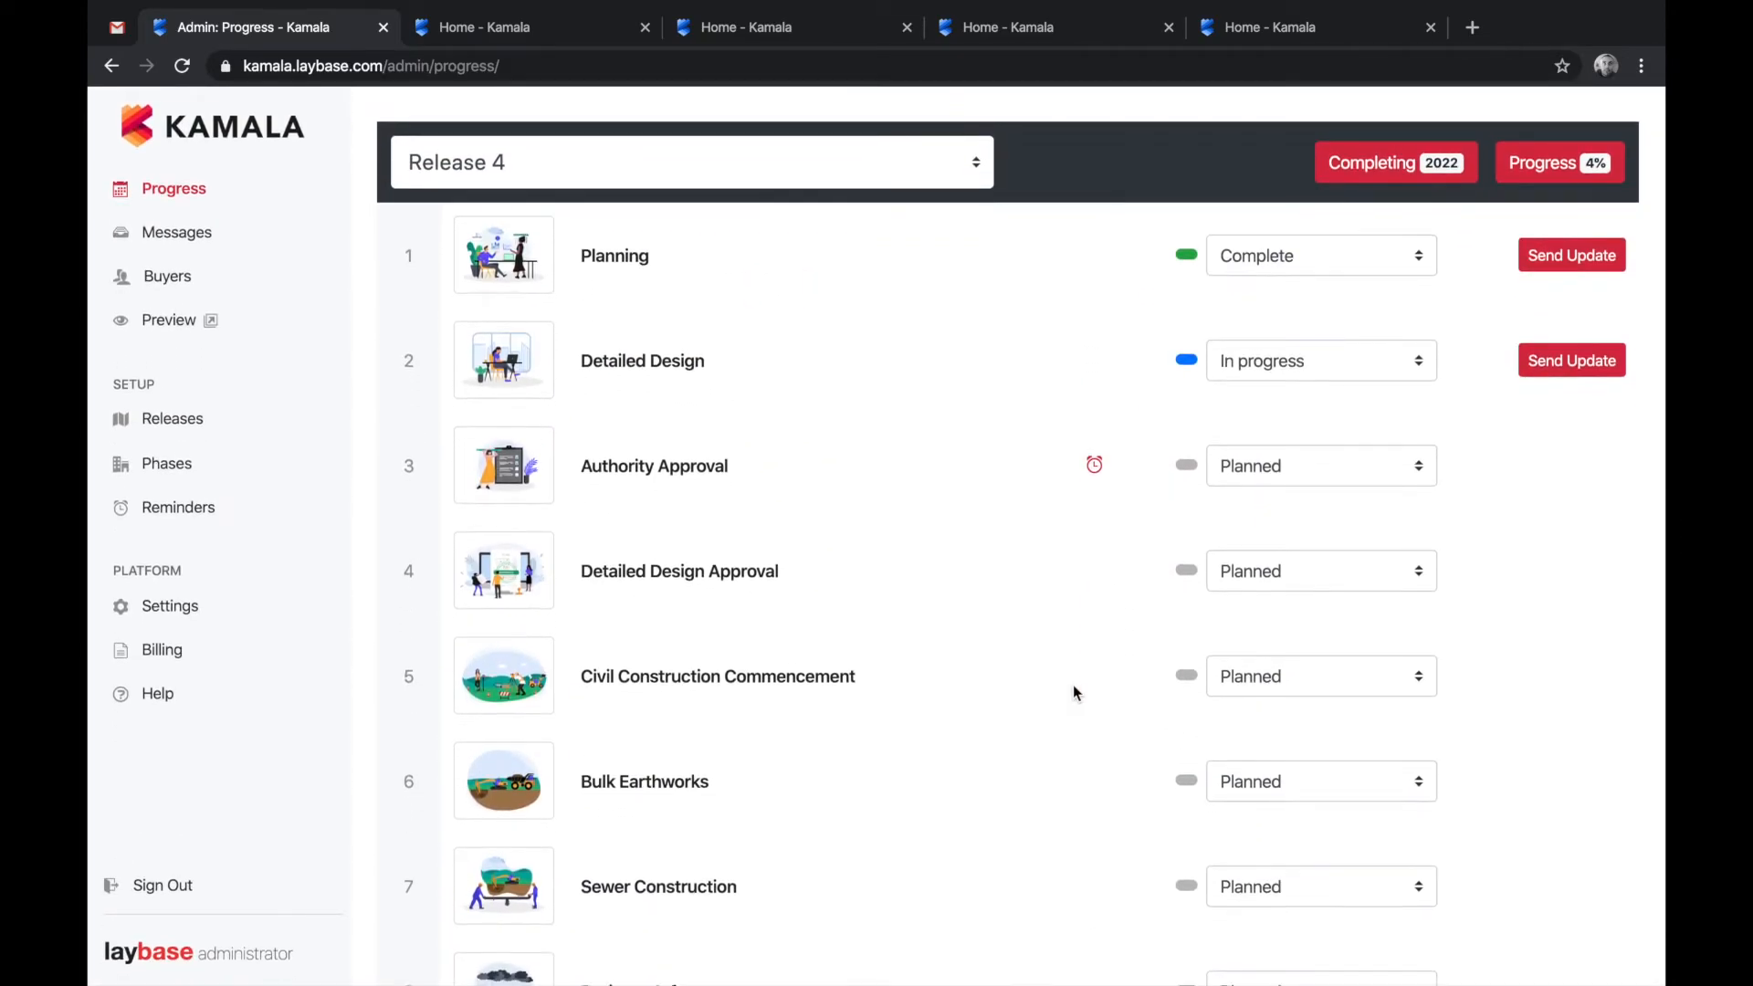
- Mark Detailed Design Complete and change the expected completion to Late 2022
left_click(1317, 363)
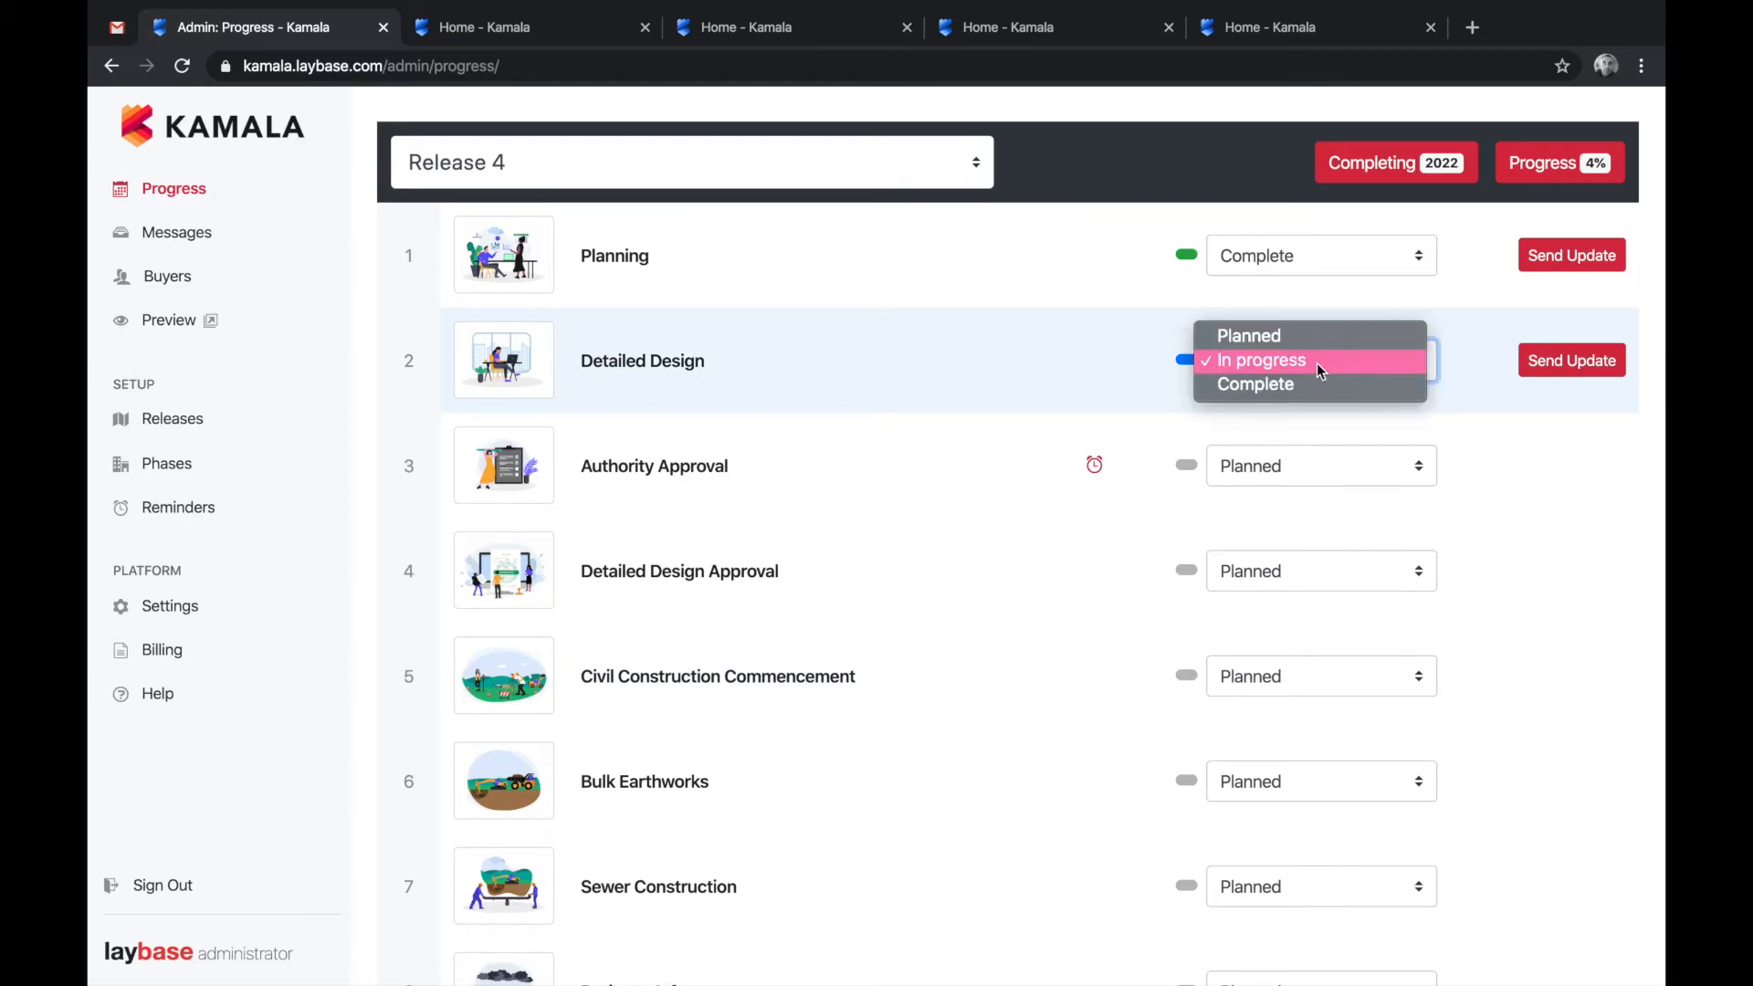
left_click(1317, 393)
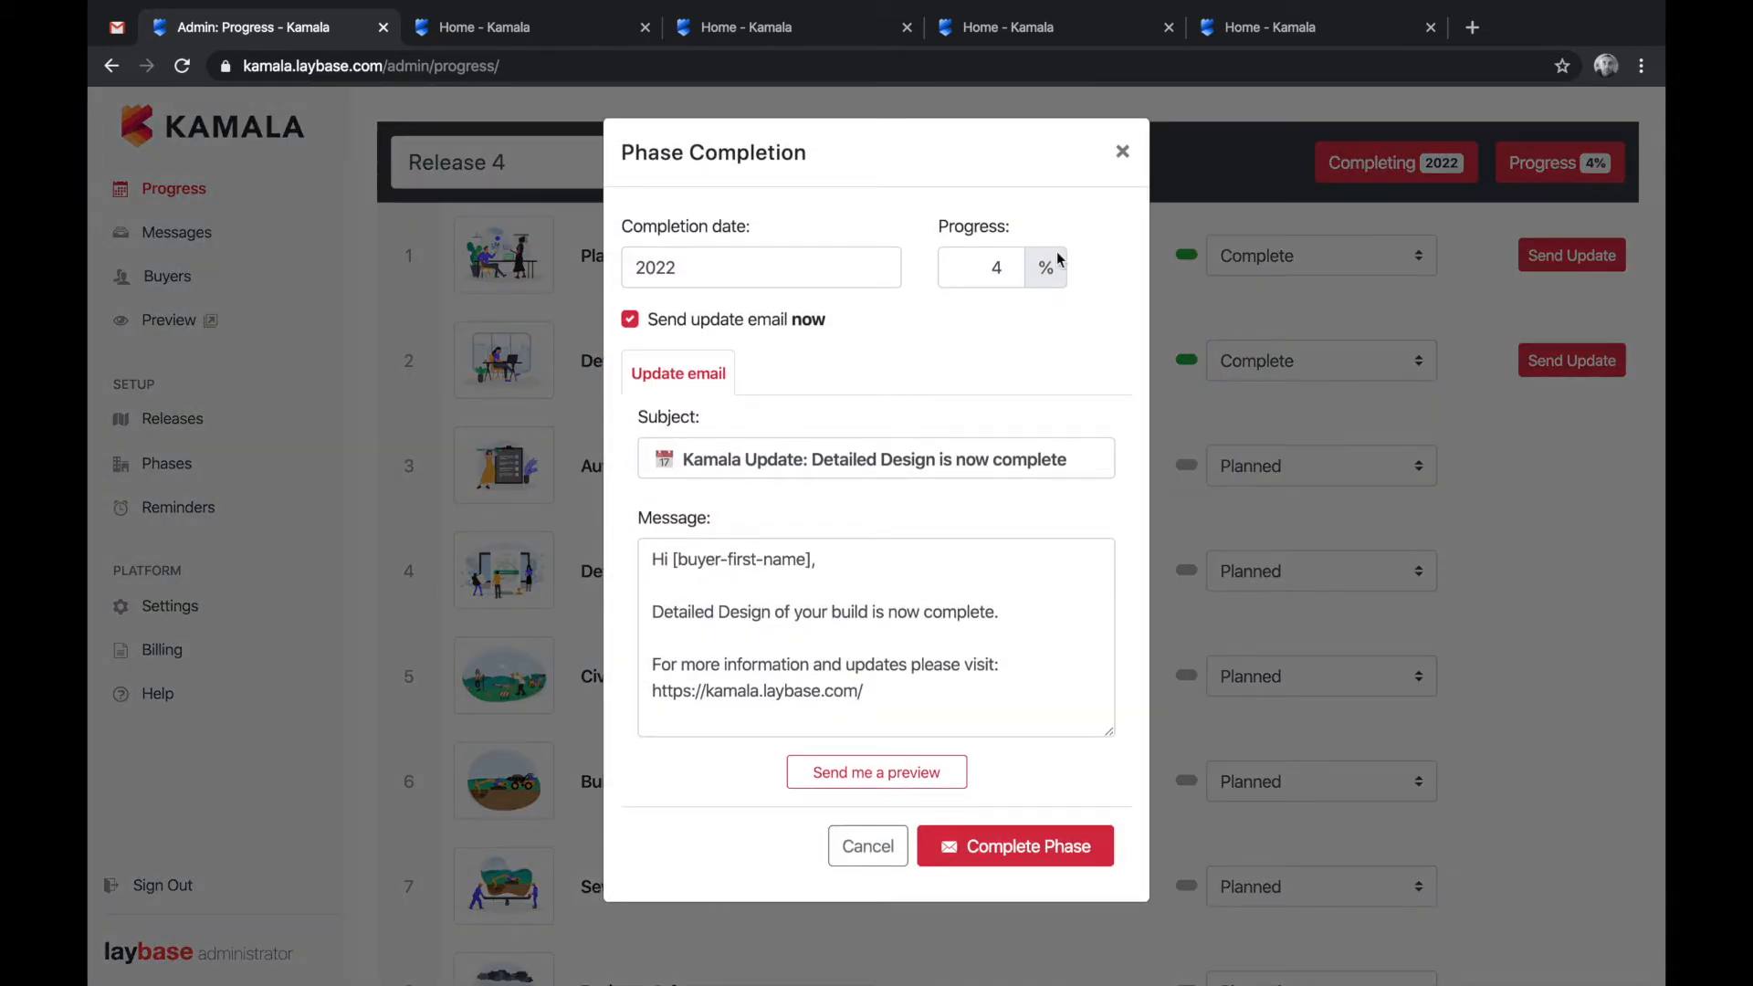
left_click(716, 270)
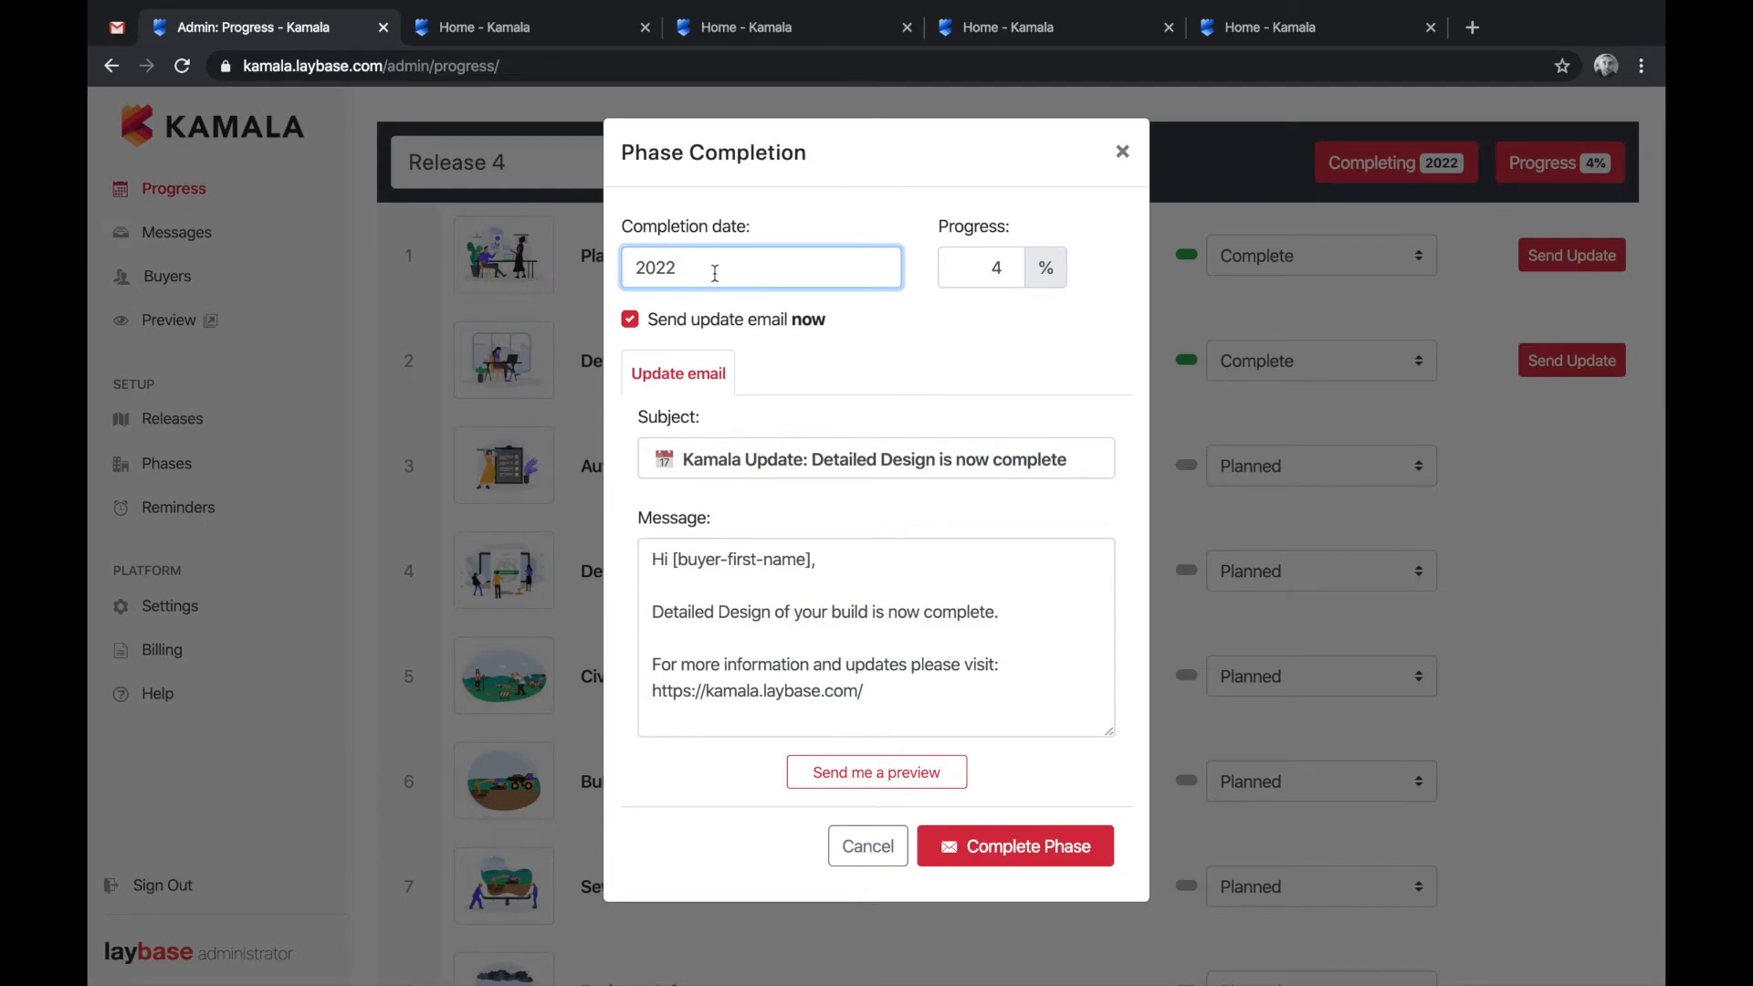
key("Home")
type("Late")
- Raise Release 4 progress to 6%, keep the update email on, and complete the phase
left_click(1011, 266)
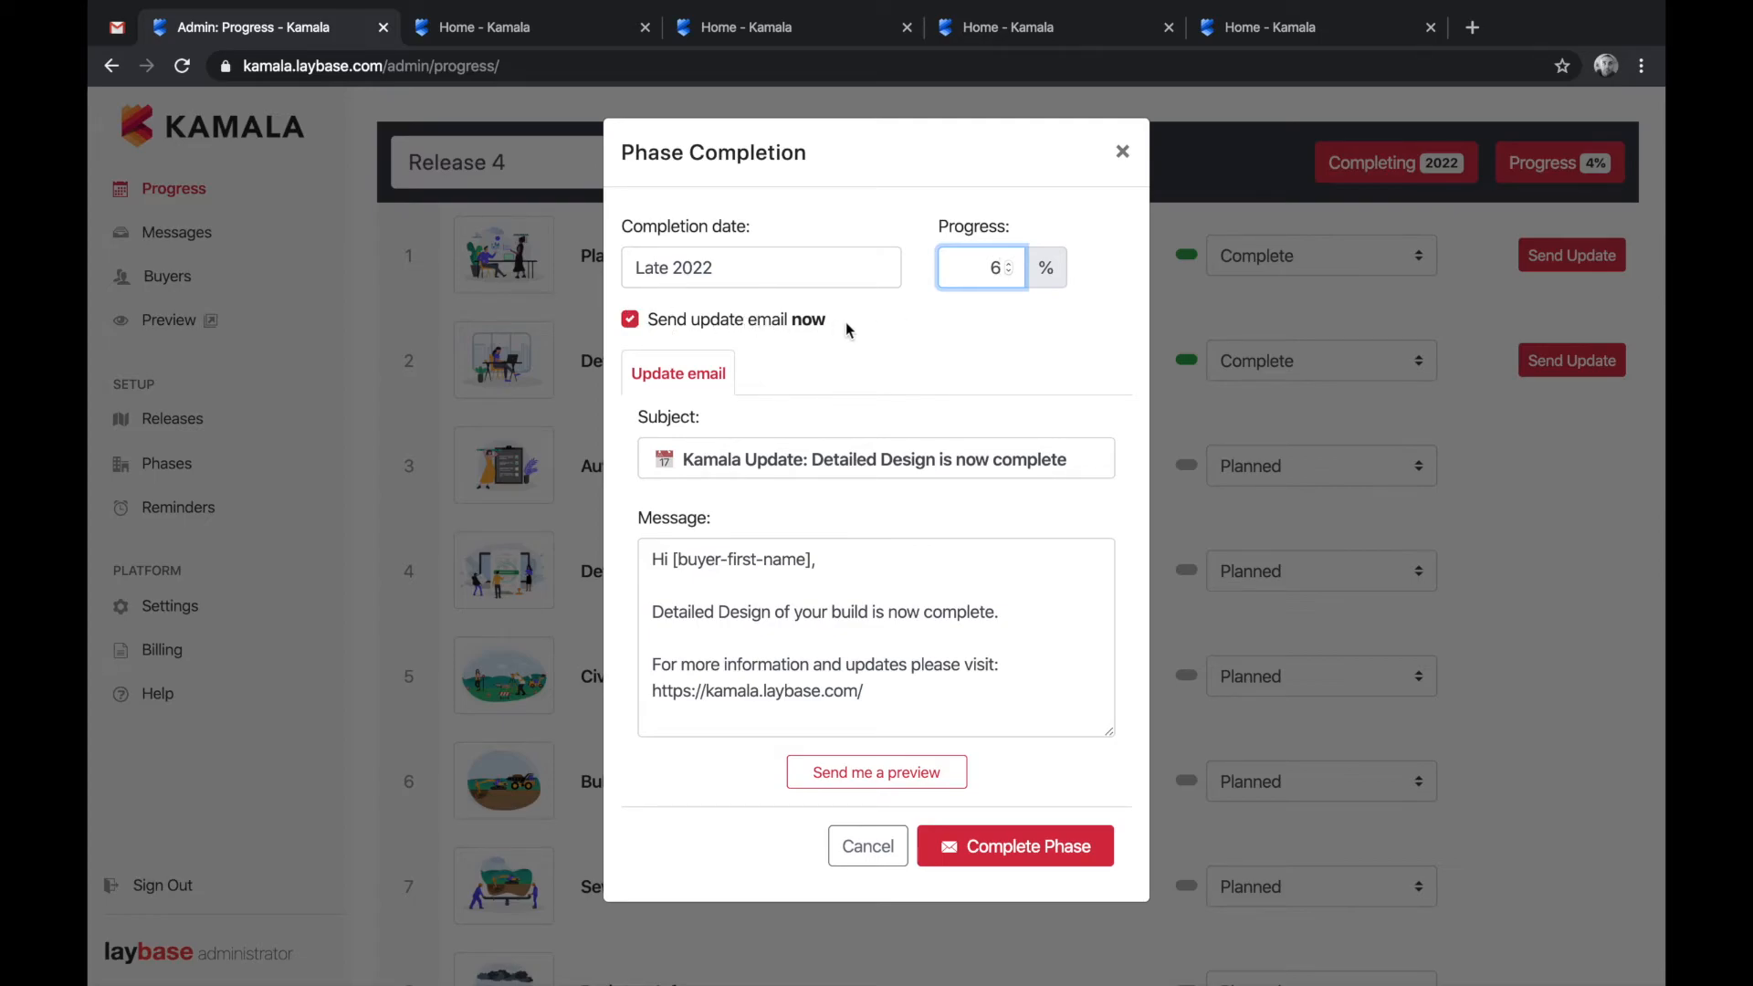
left_click(792, 322)
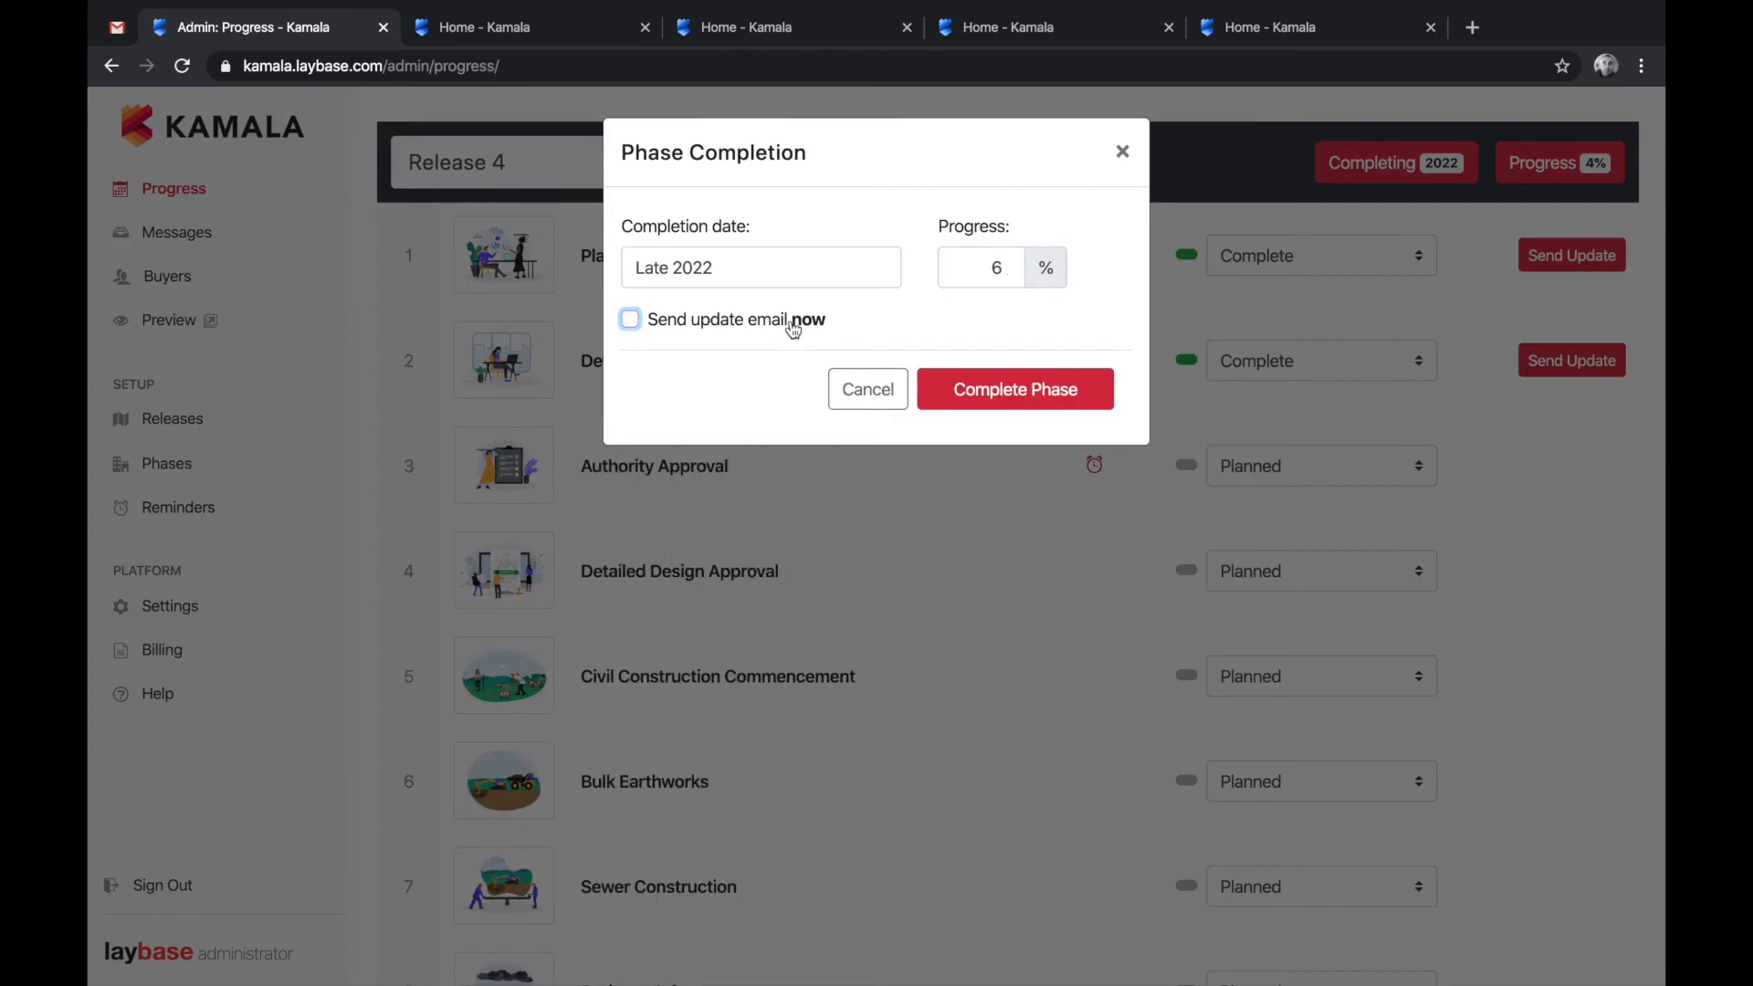
left_click(793, 321)
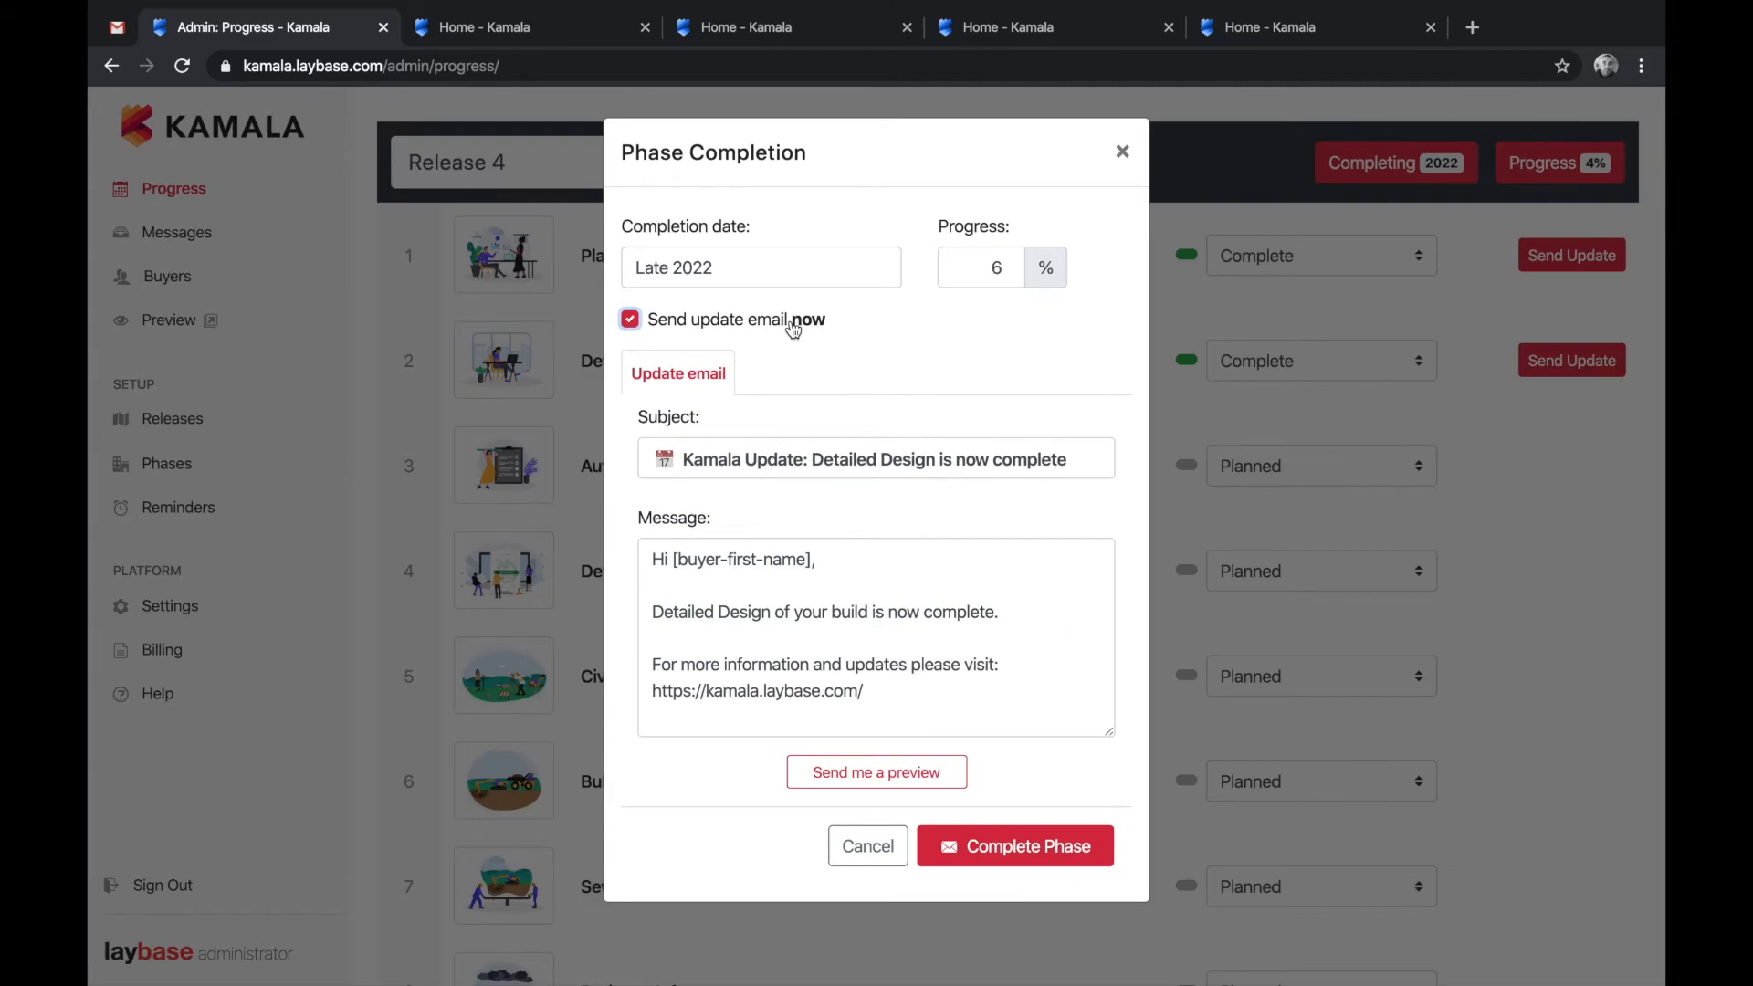
left_click(1005, 611)
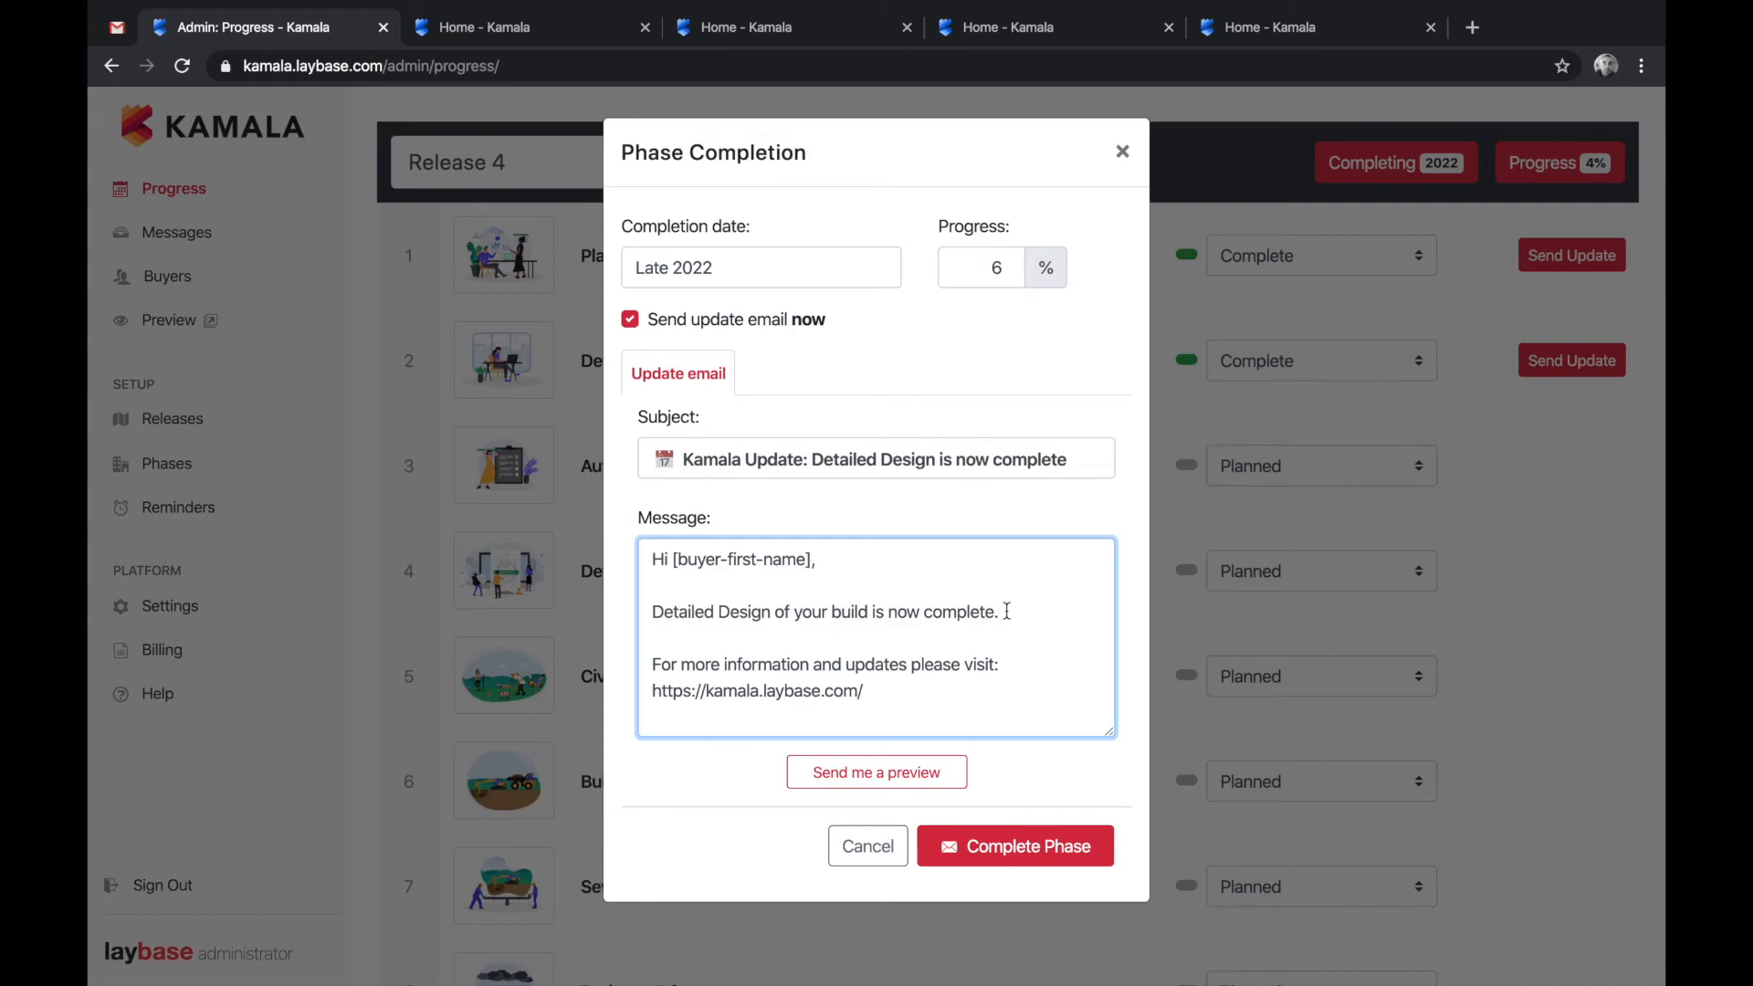
left_click(1073, 862)
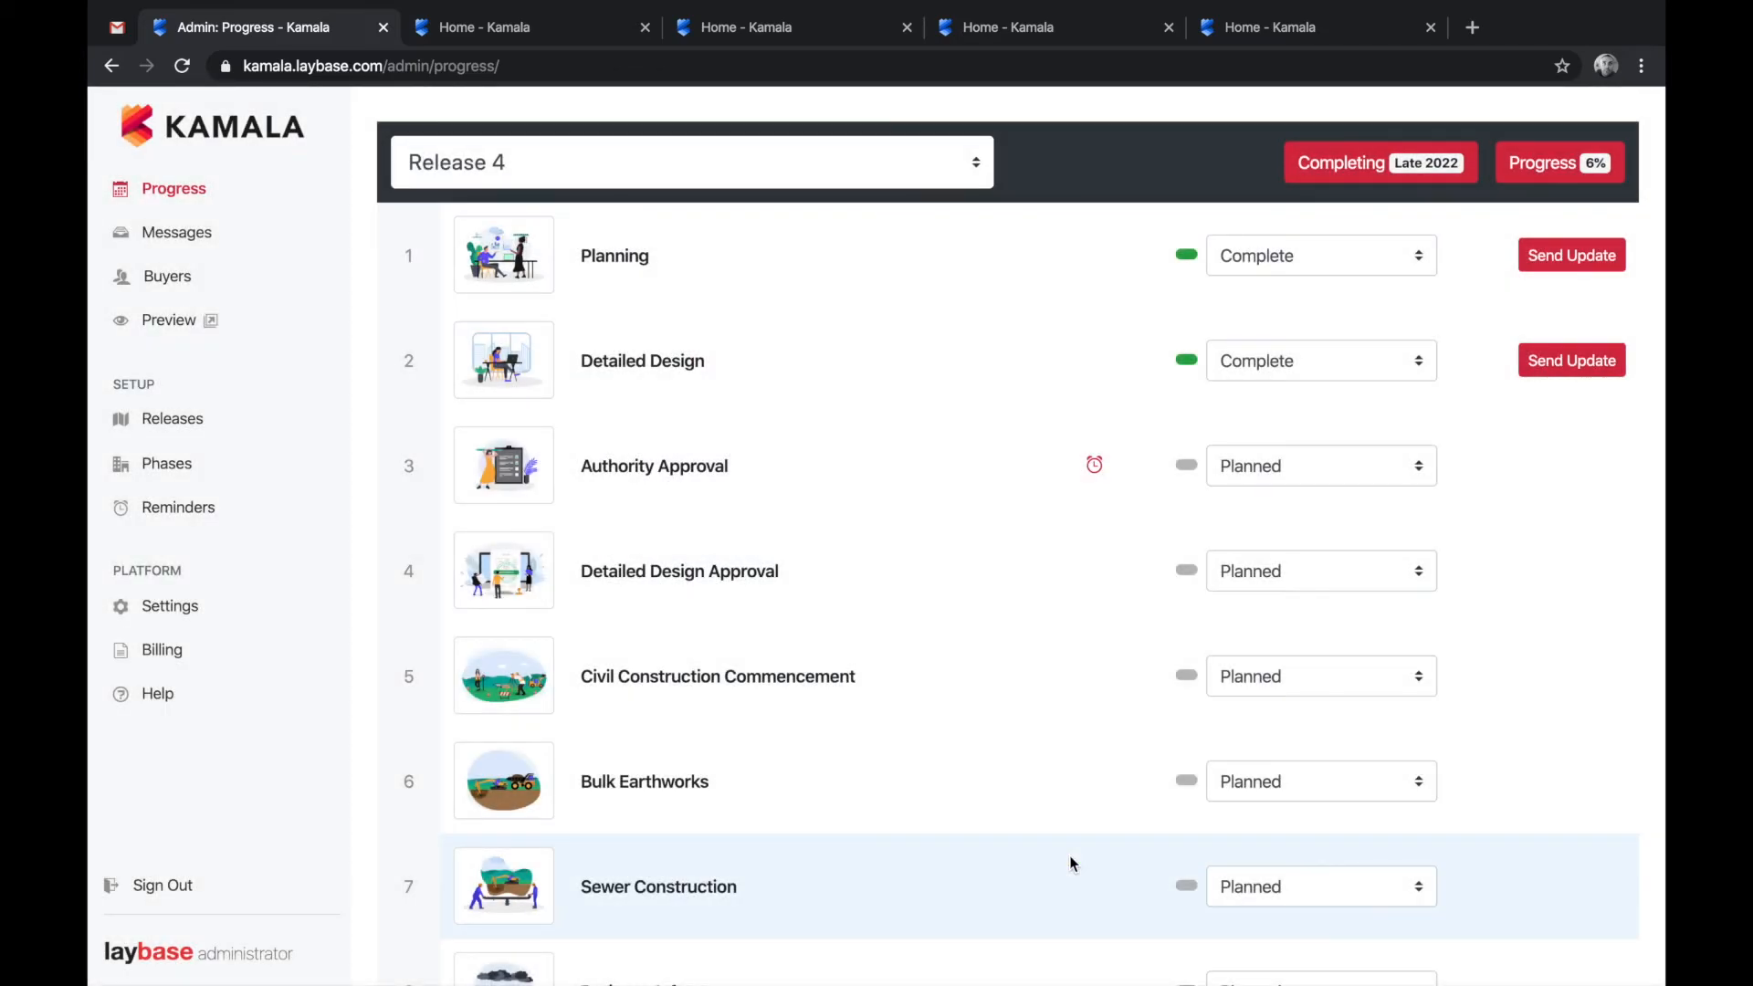
- View the Release 4 'Detailed Design is now complete' update, dated Feb 21, in sent Messages
left_click(193, 233)
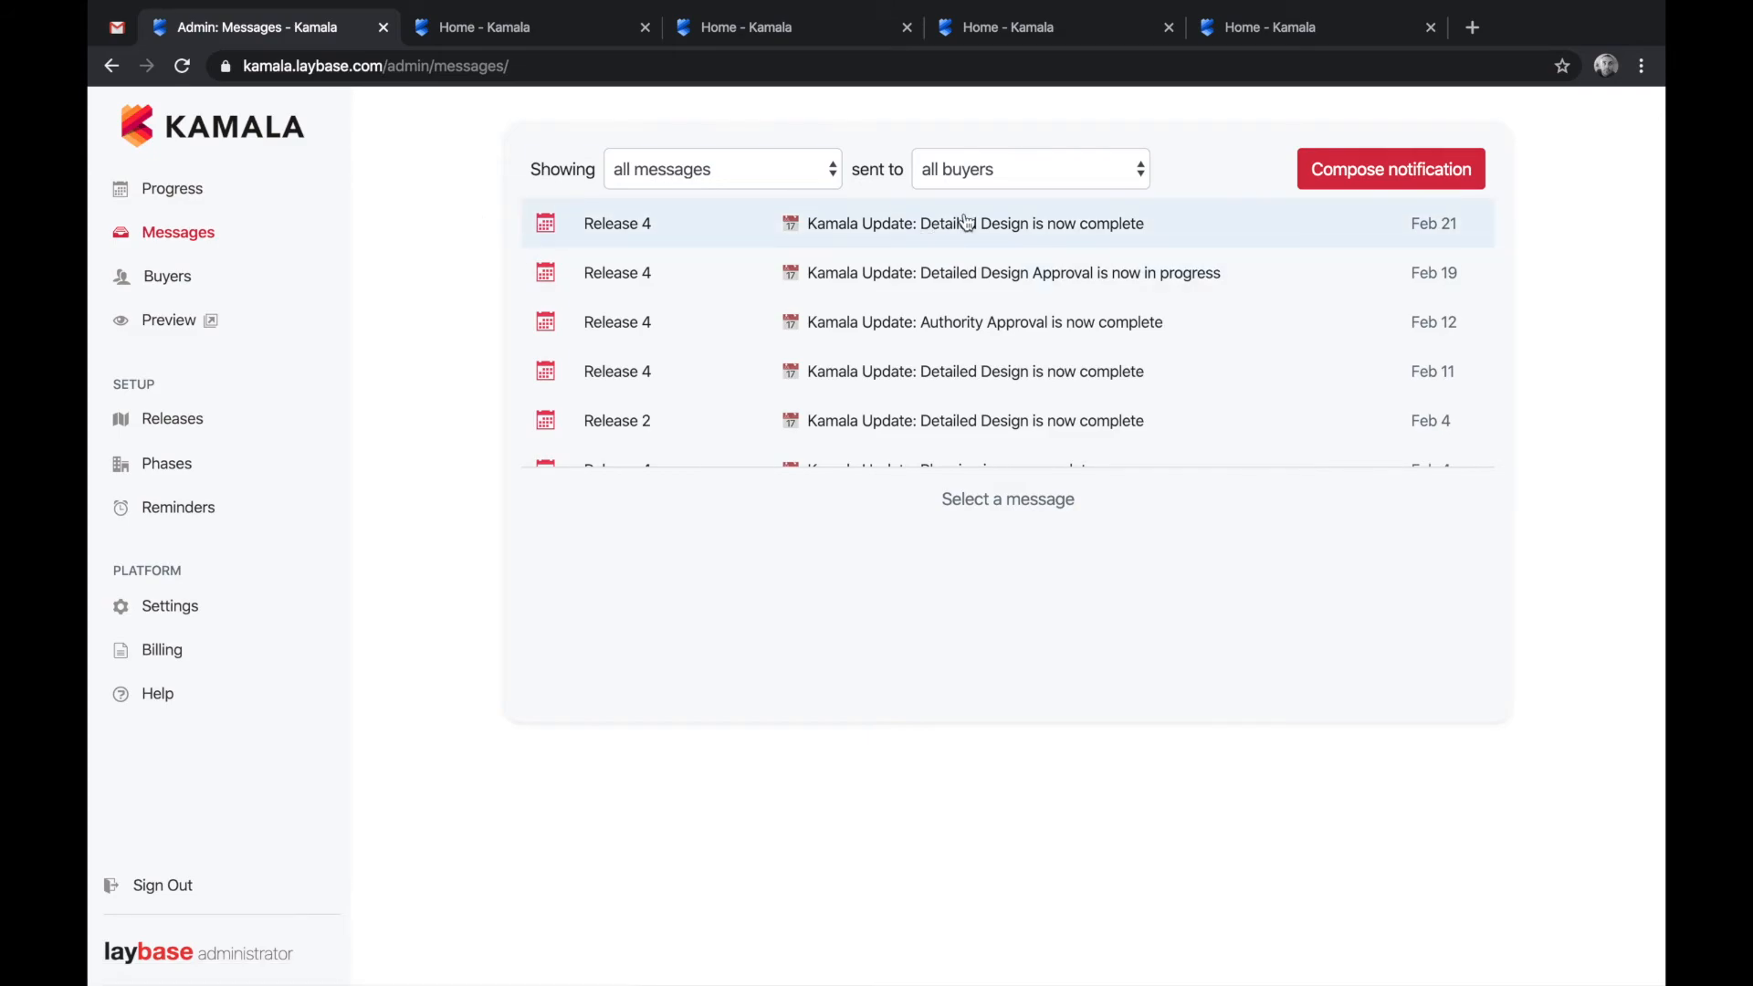
left_click(968, 222)
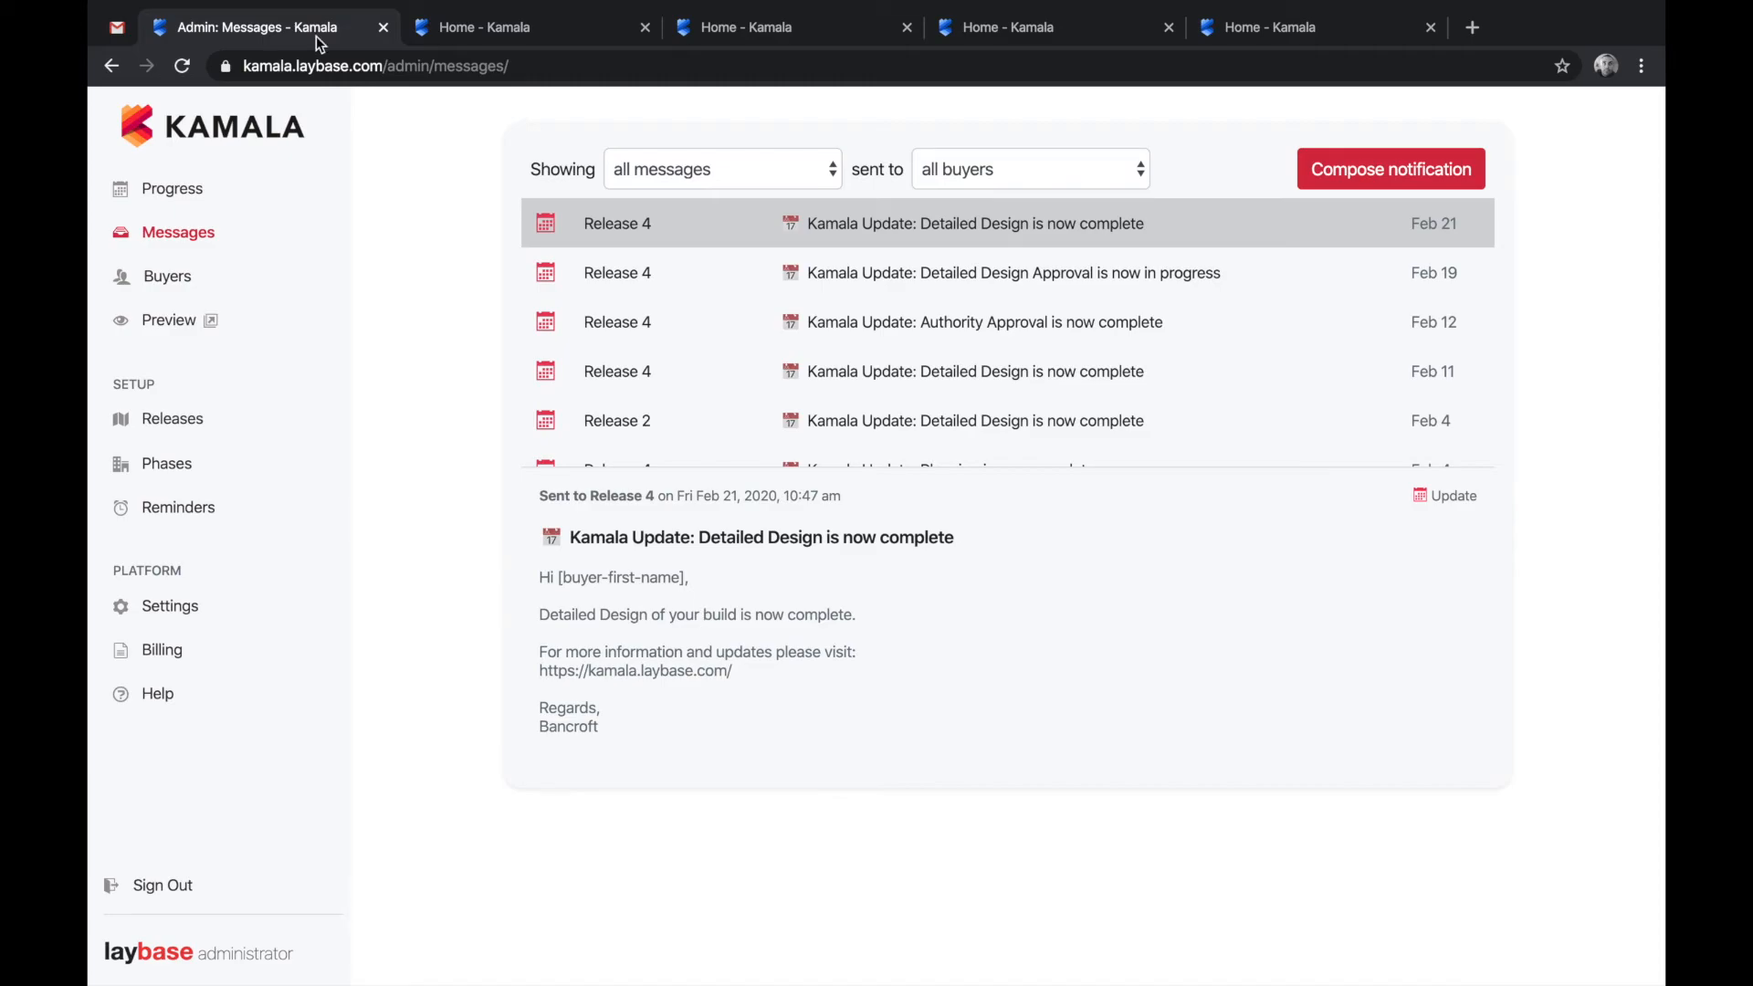
left_click(117, 27)
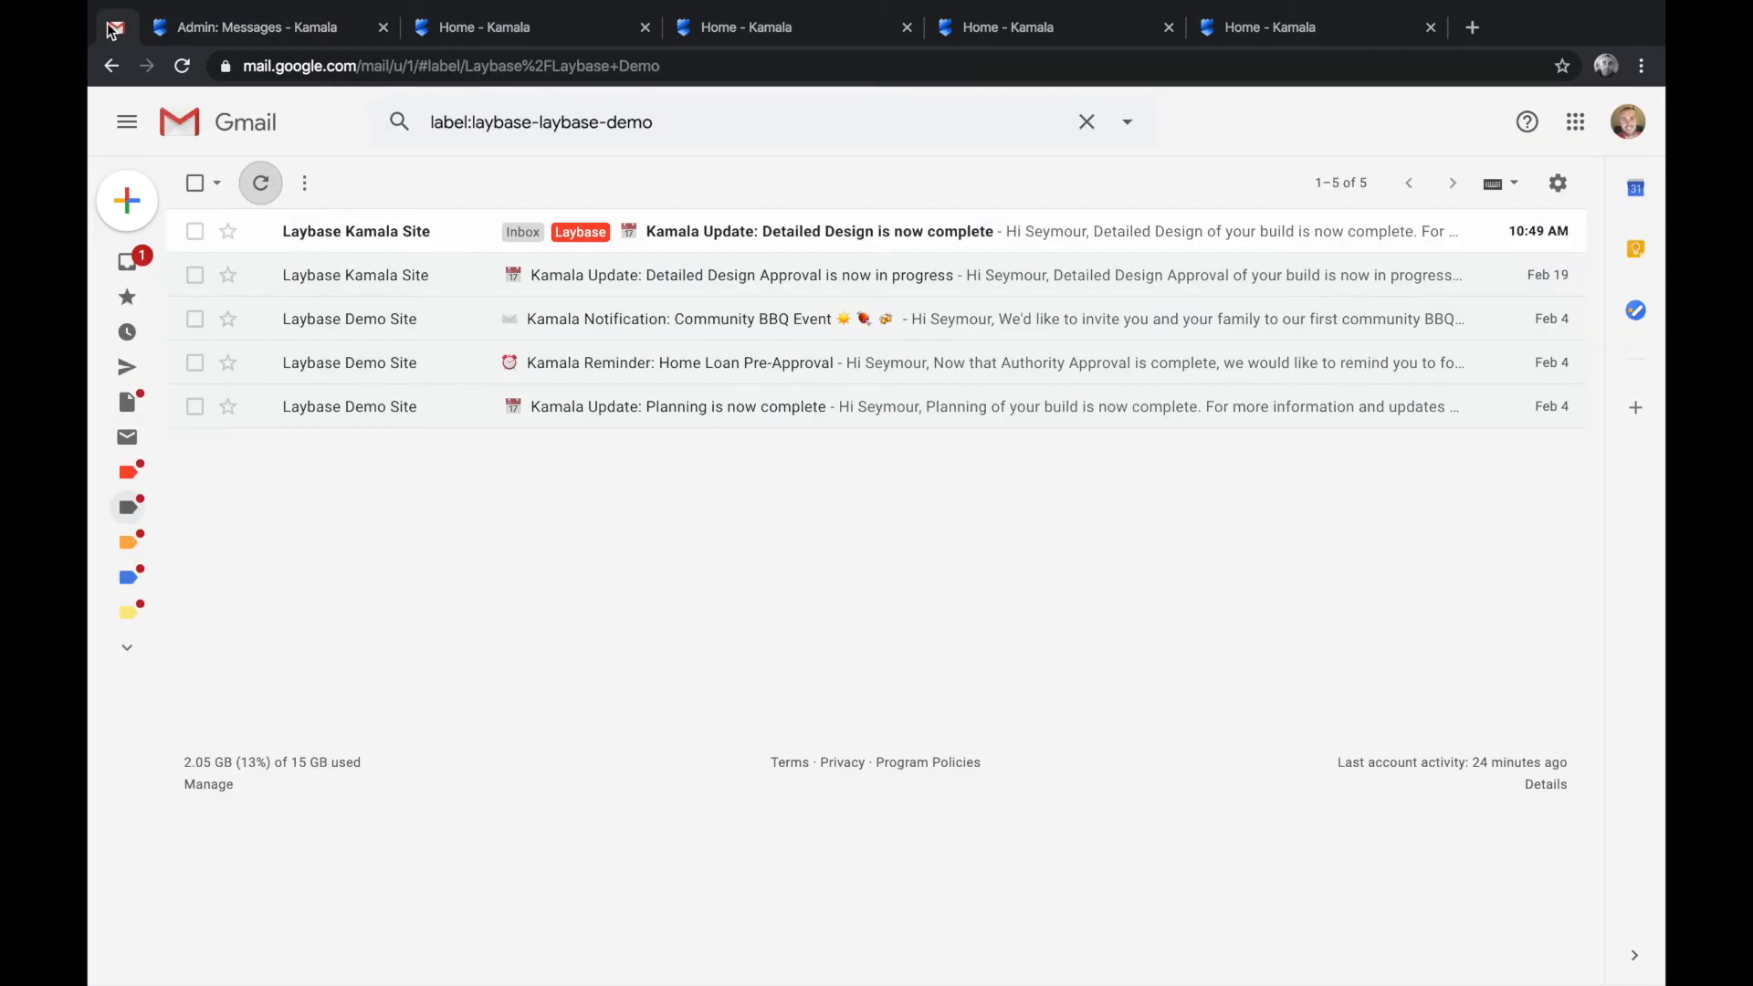
left_click(757, 234)
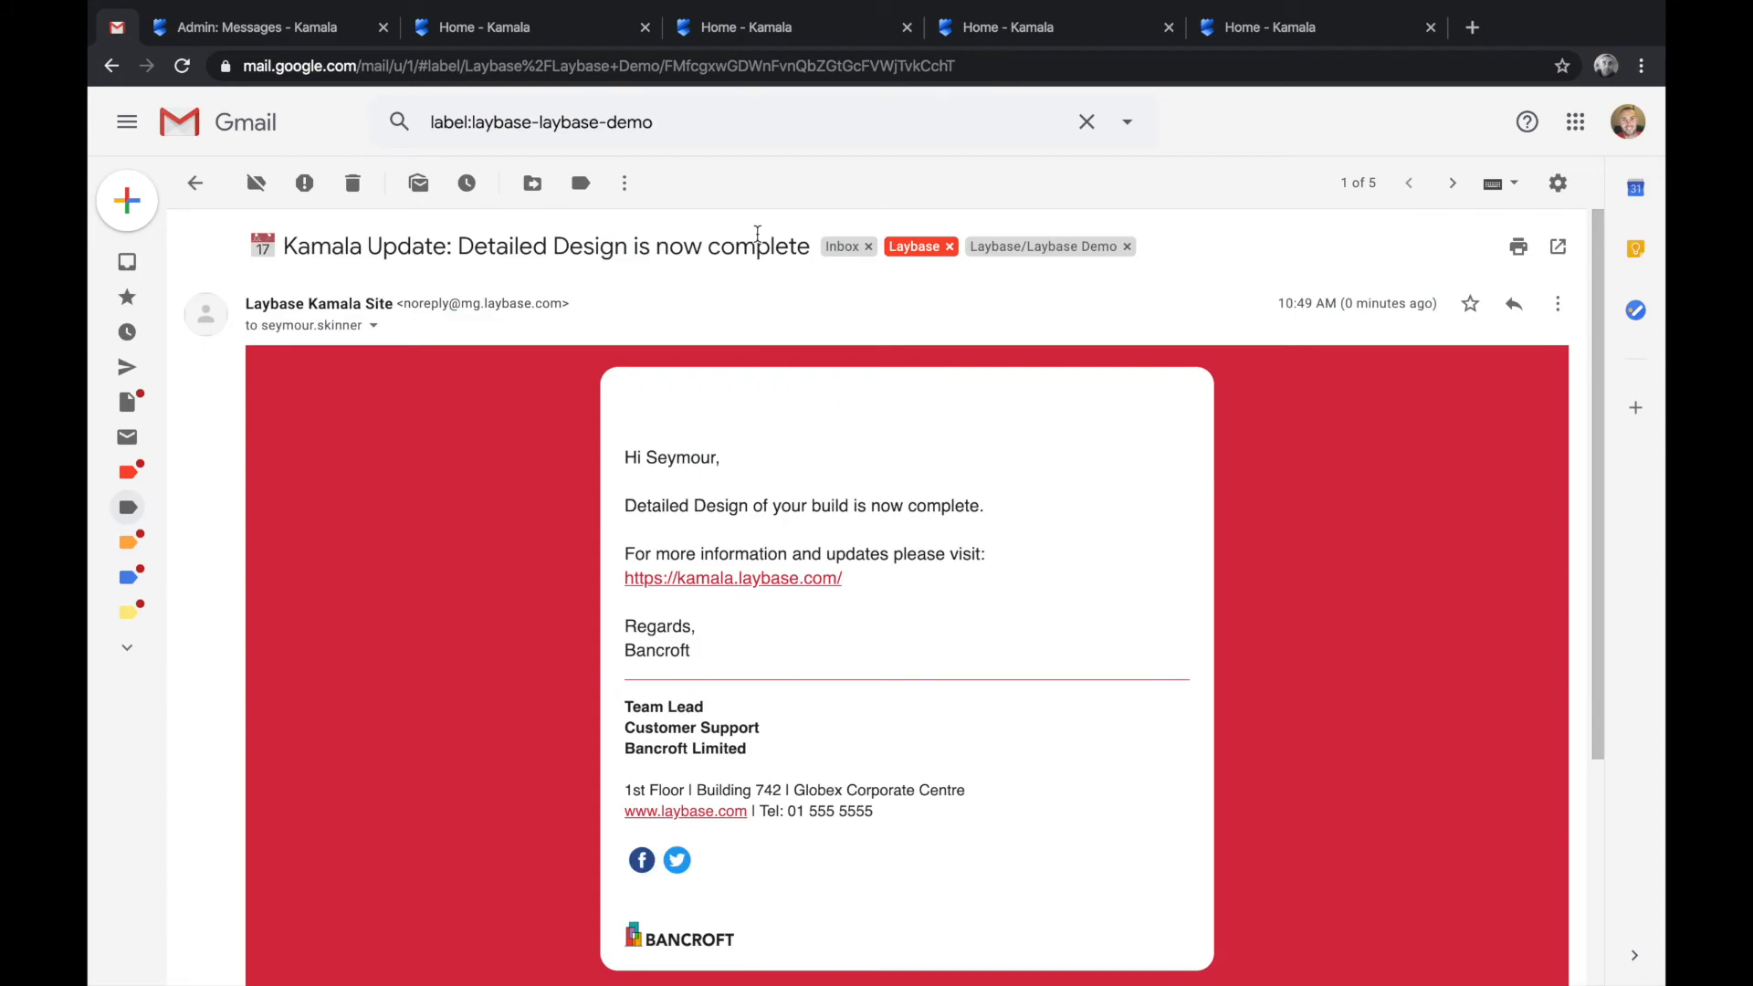
scroll(1060, 632, "down", 1)
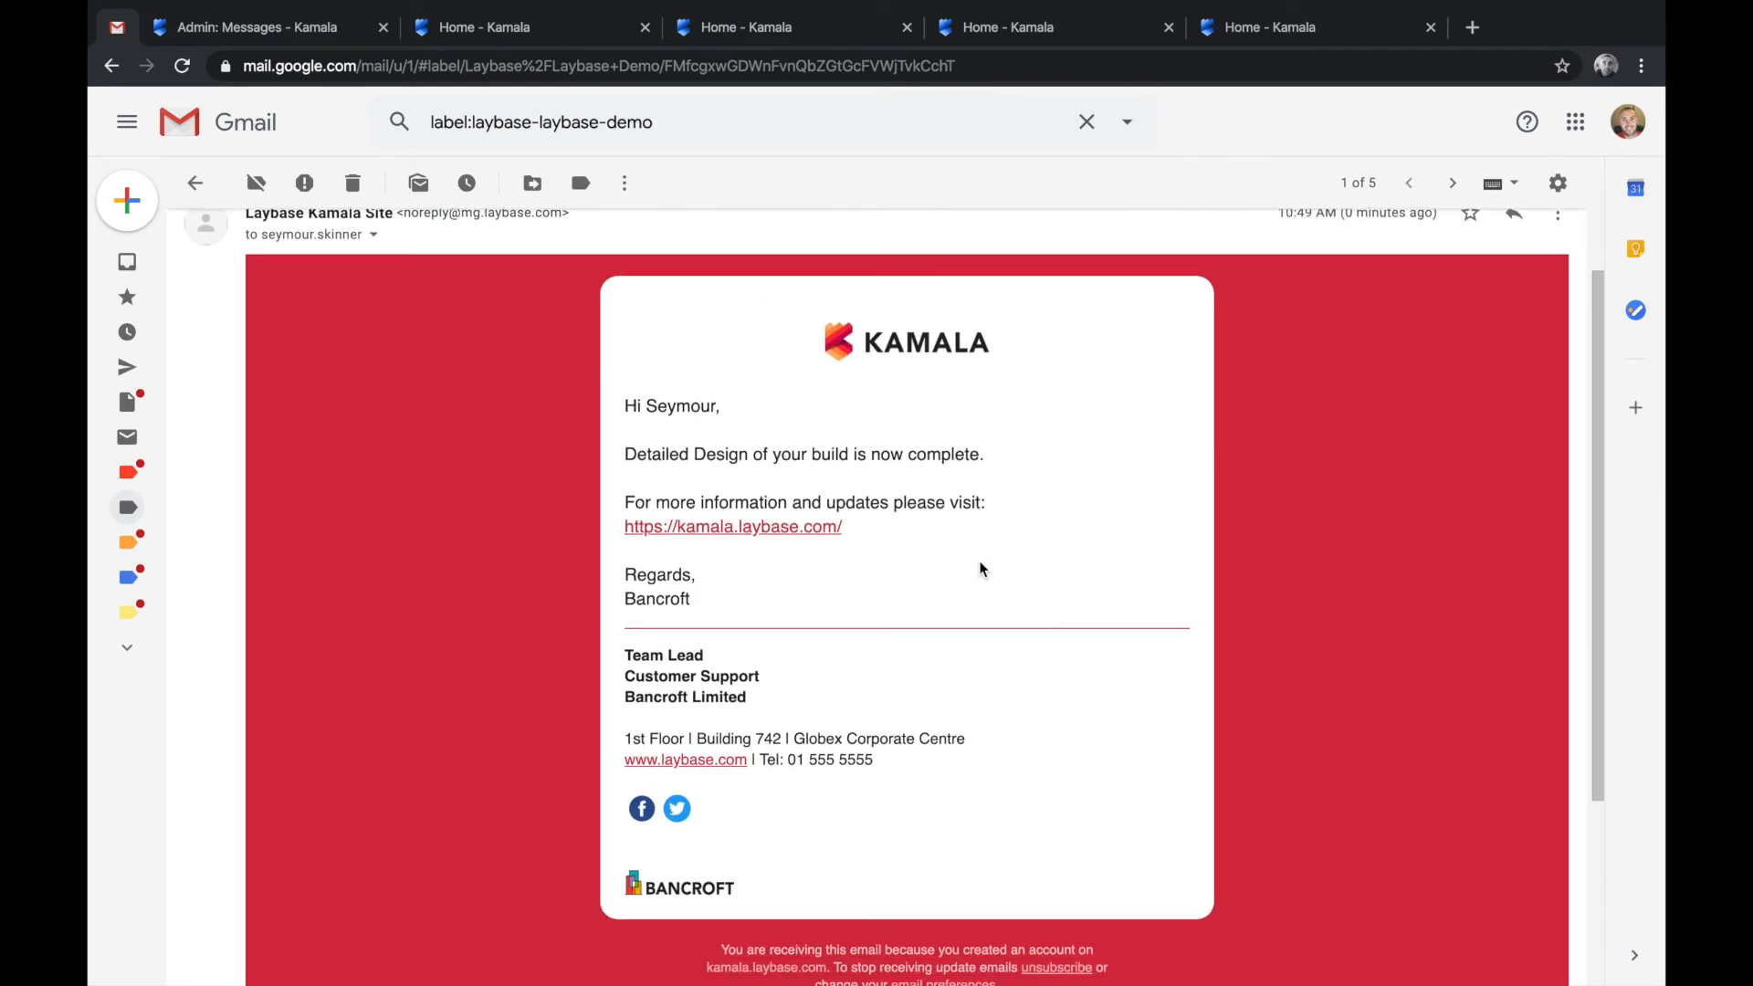
left_click(323, 33)
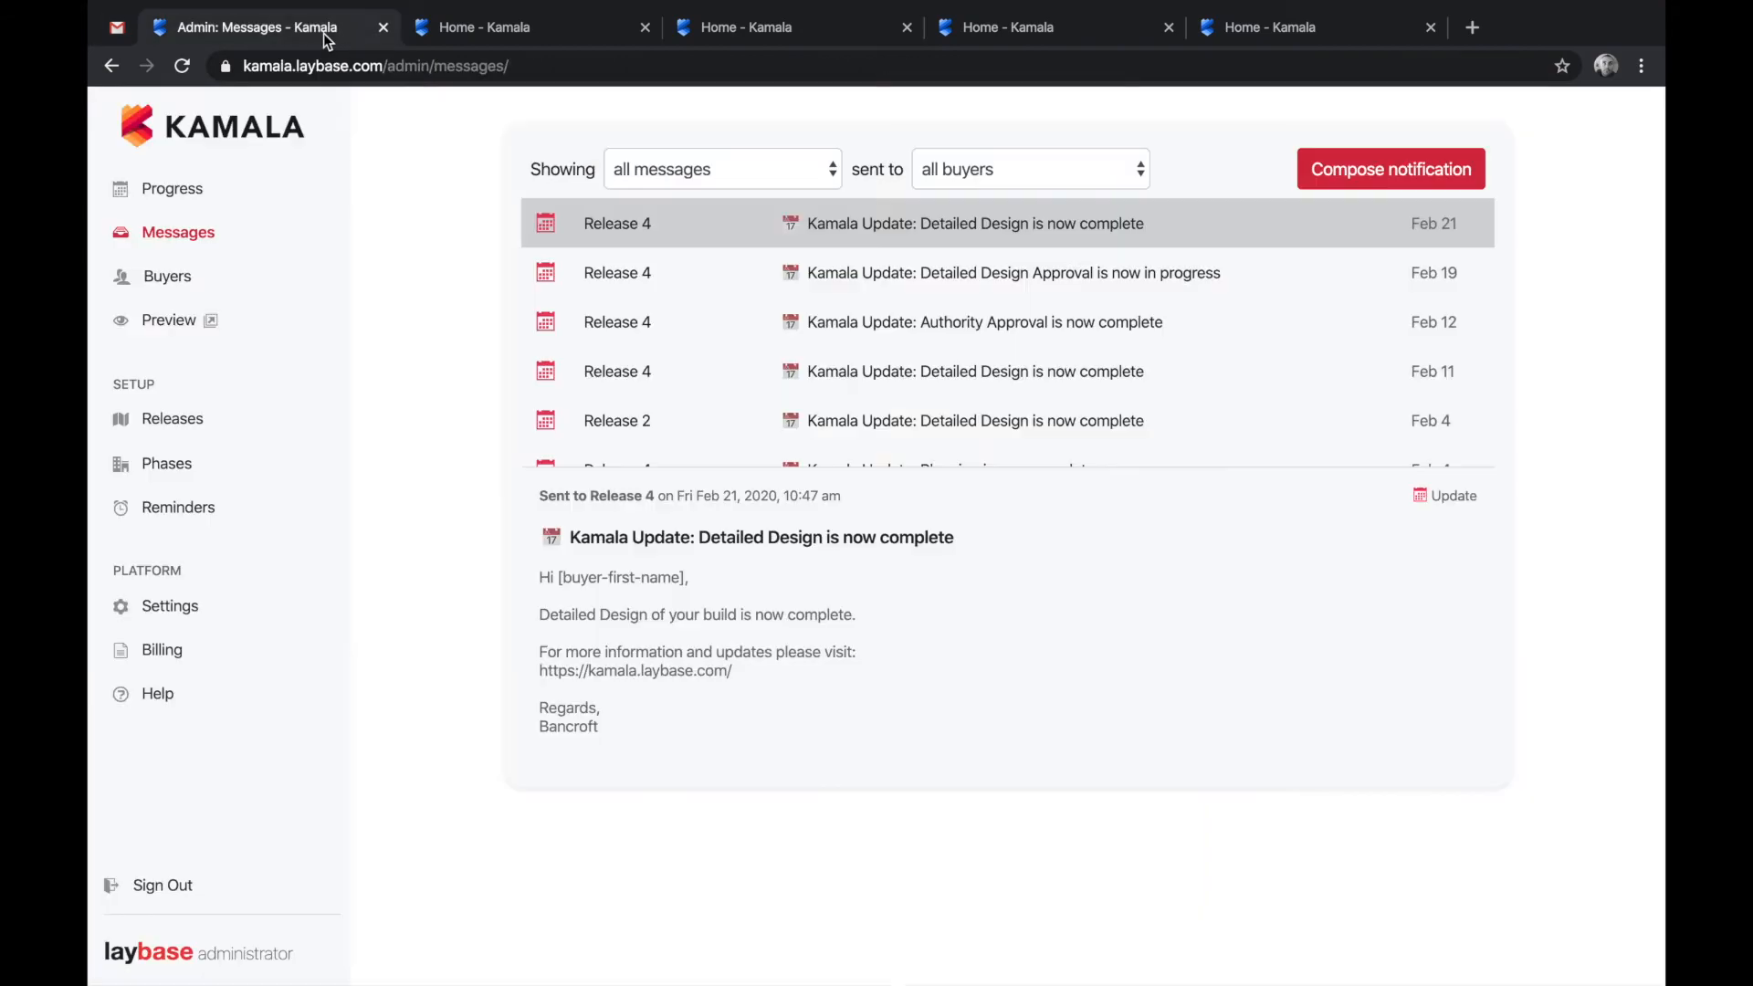
- Mark Release 4's Authority Approval phase In progress, then open the buyer site preview
left_click(189, 202)
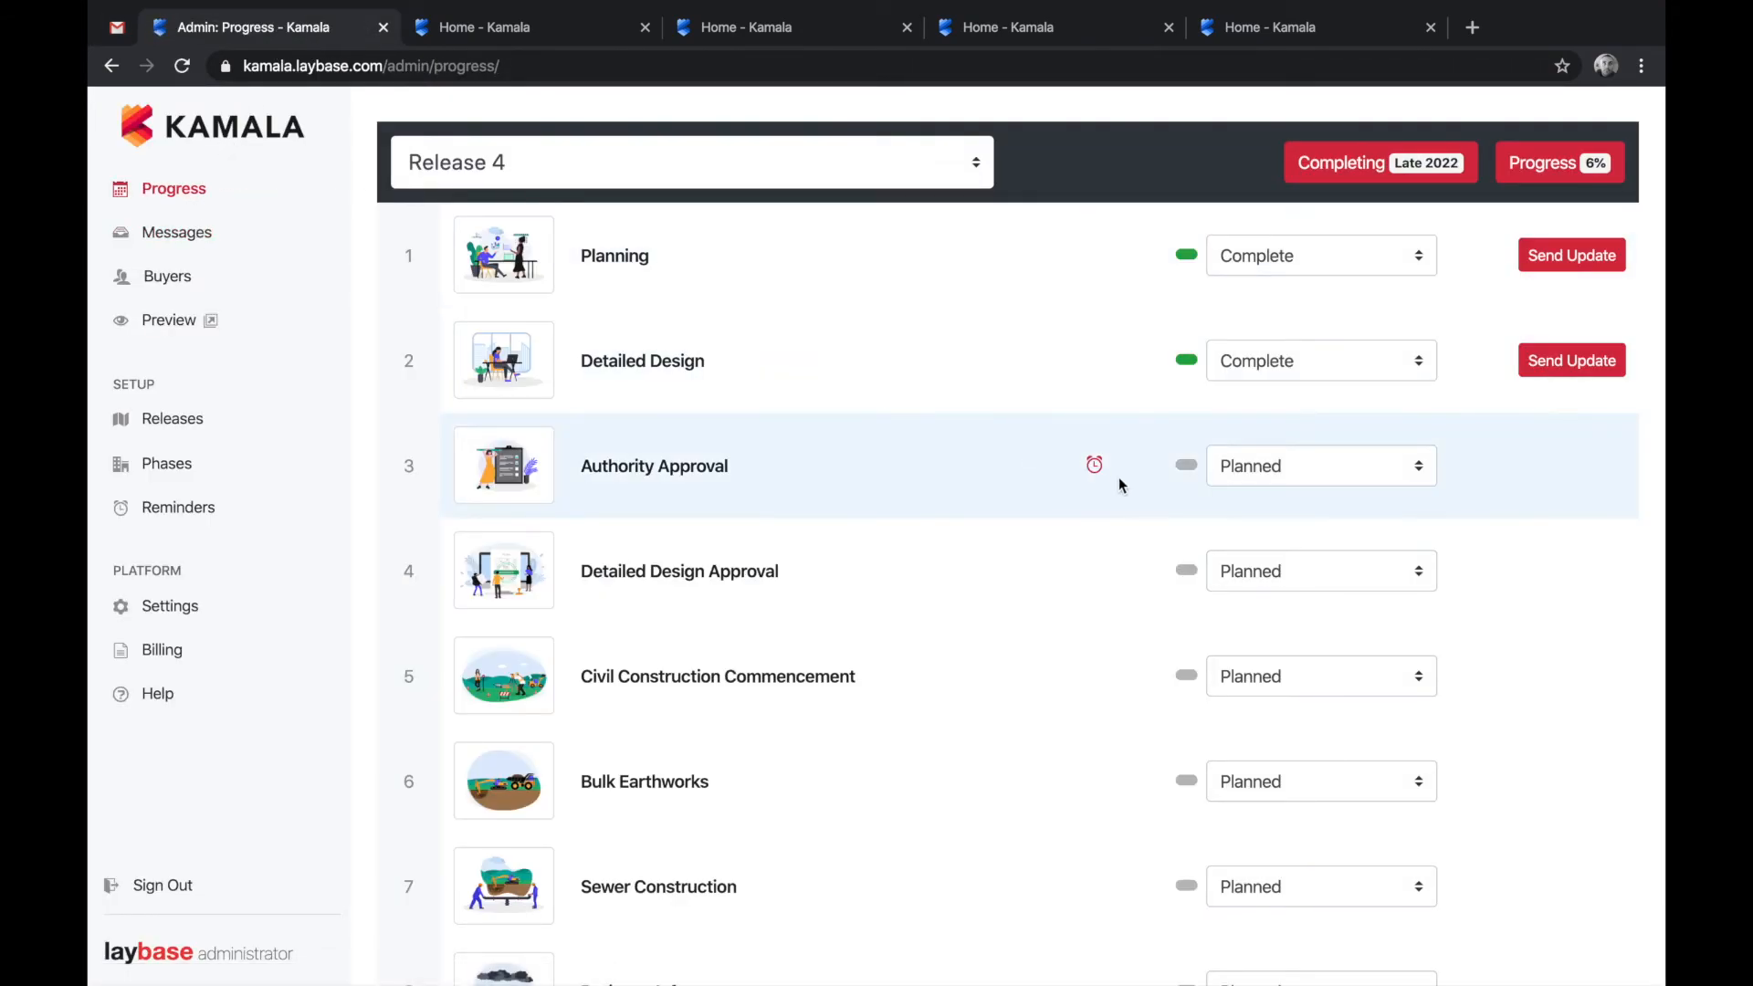
left_click(1269, 470)
left_click(1304, 499)
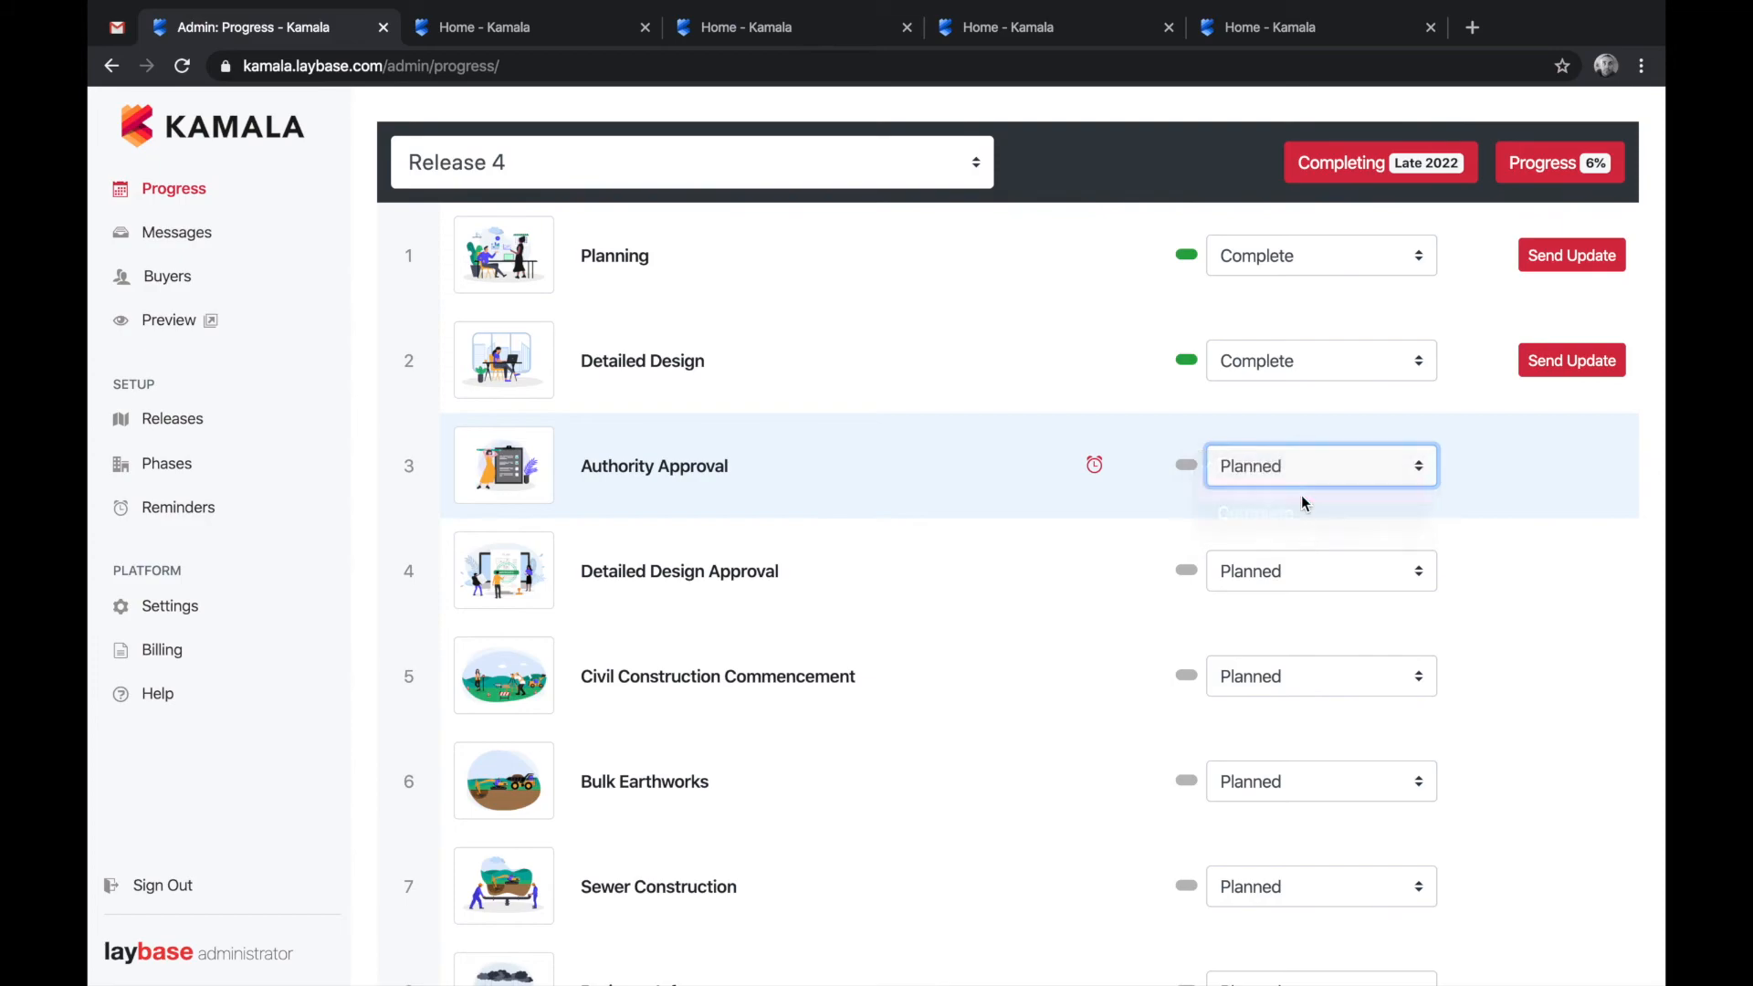
left_click(202, 321)
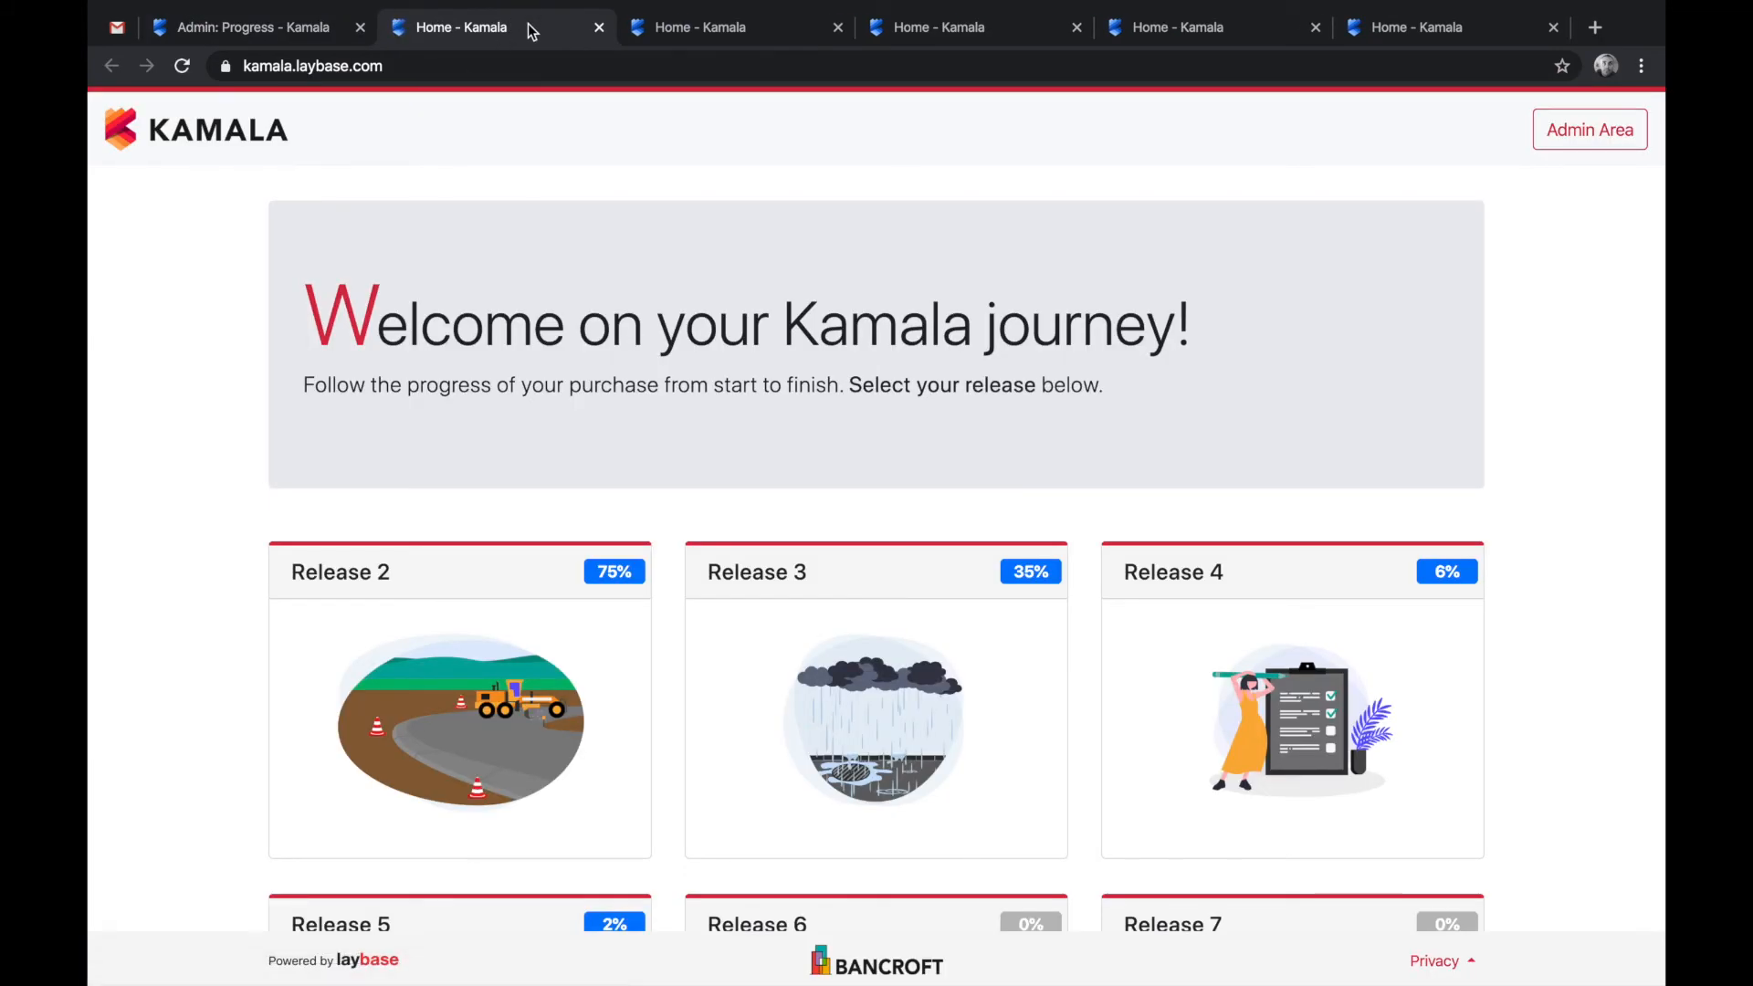
- Verify the buyer Release 4 page shows 6%, Late 2022 and Authority Approval In progress
left_click(1240, 683)
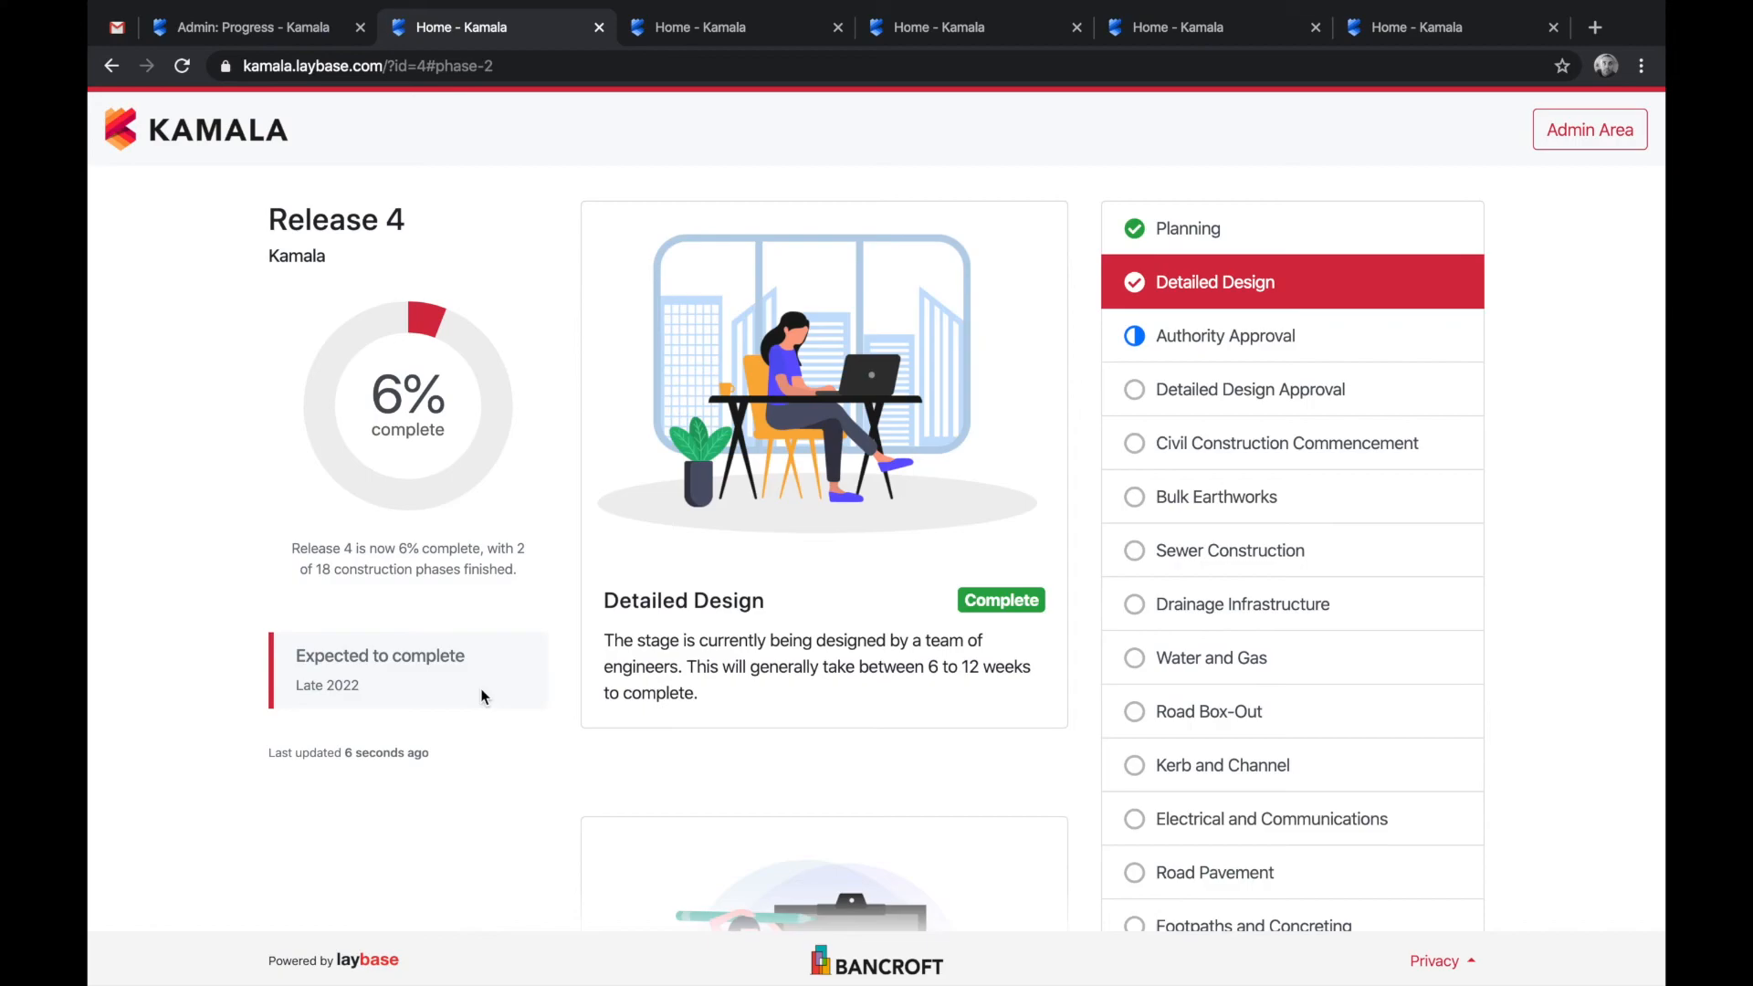
mouse_move(484, 399)
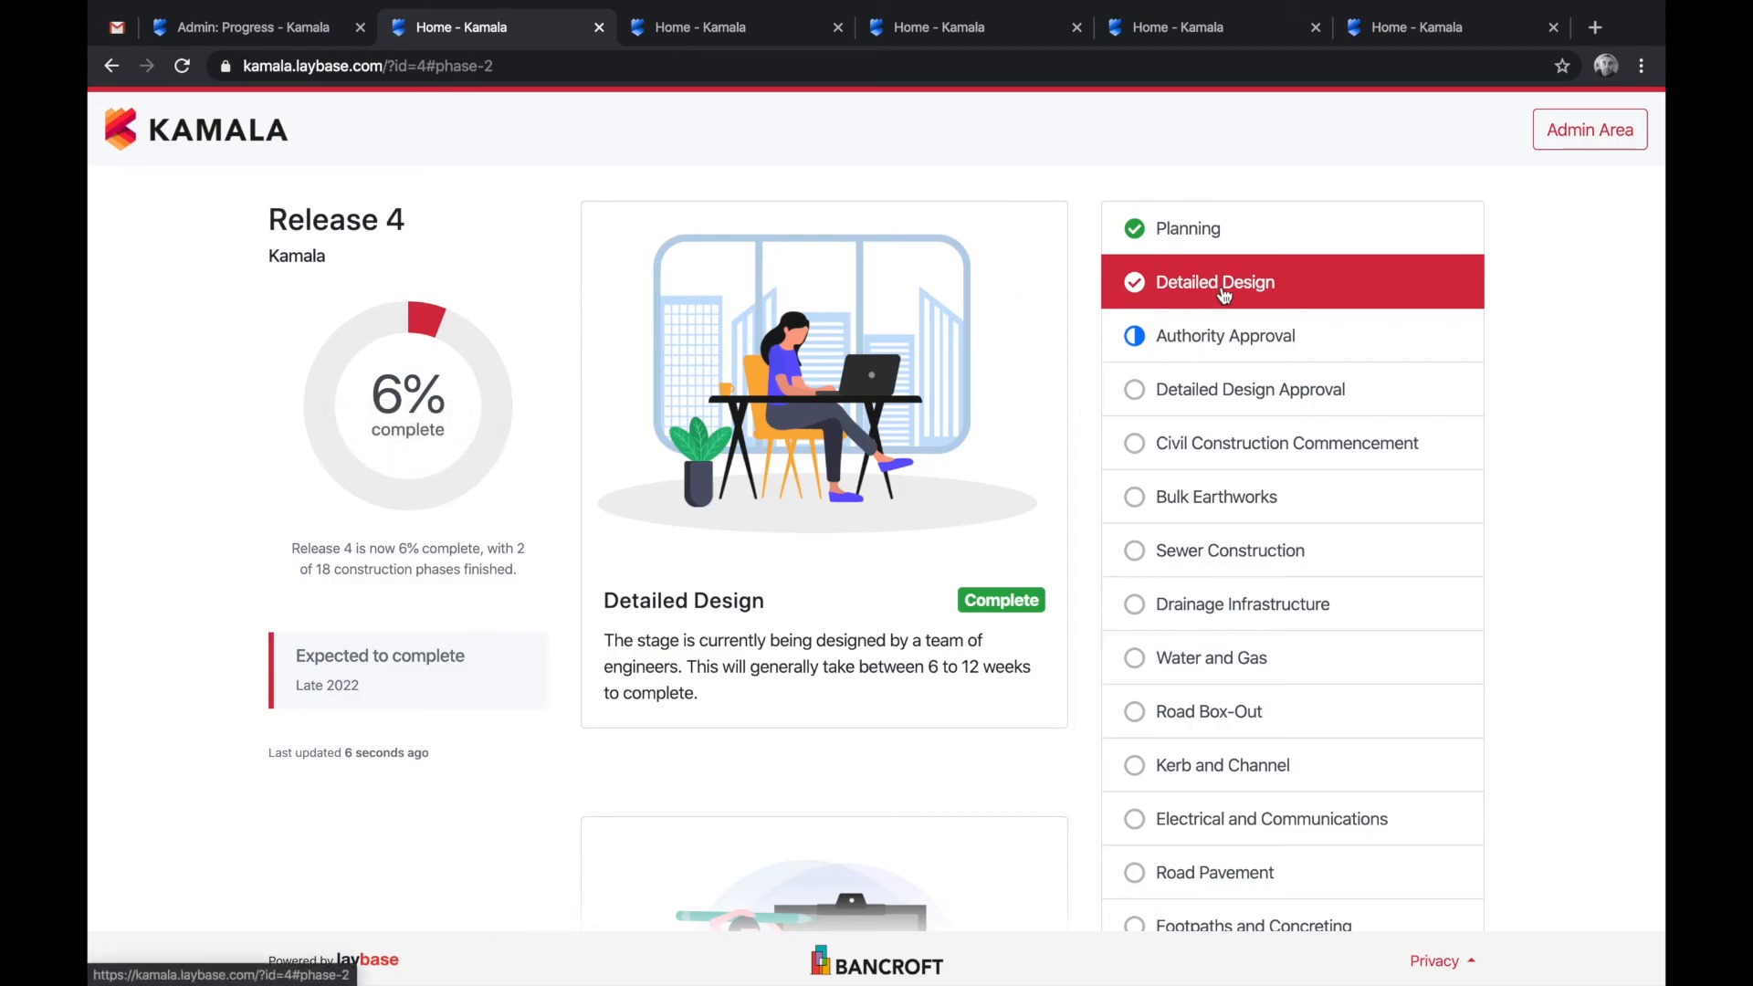
left_click(1283, 351)
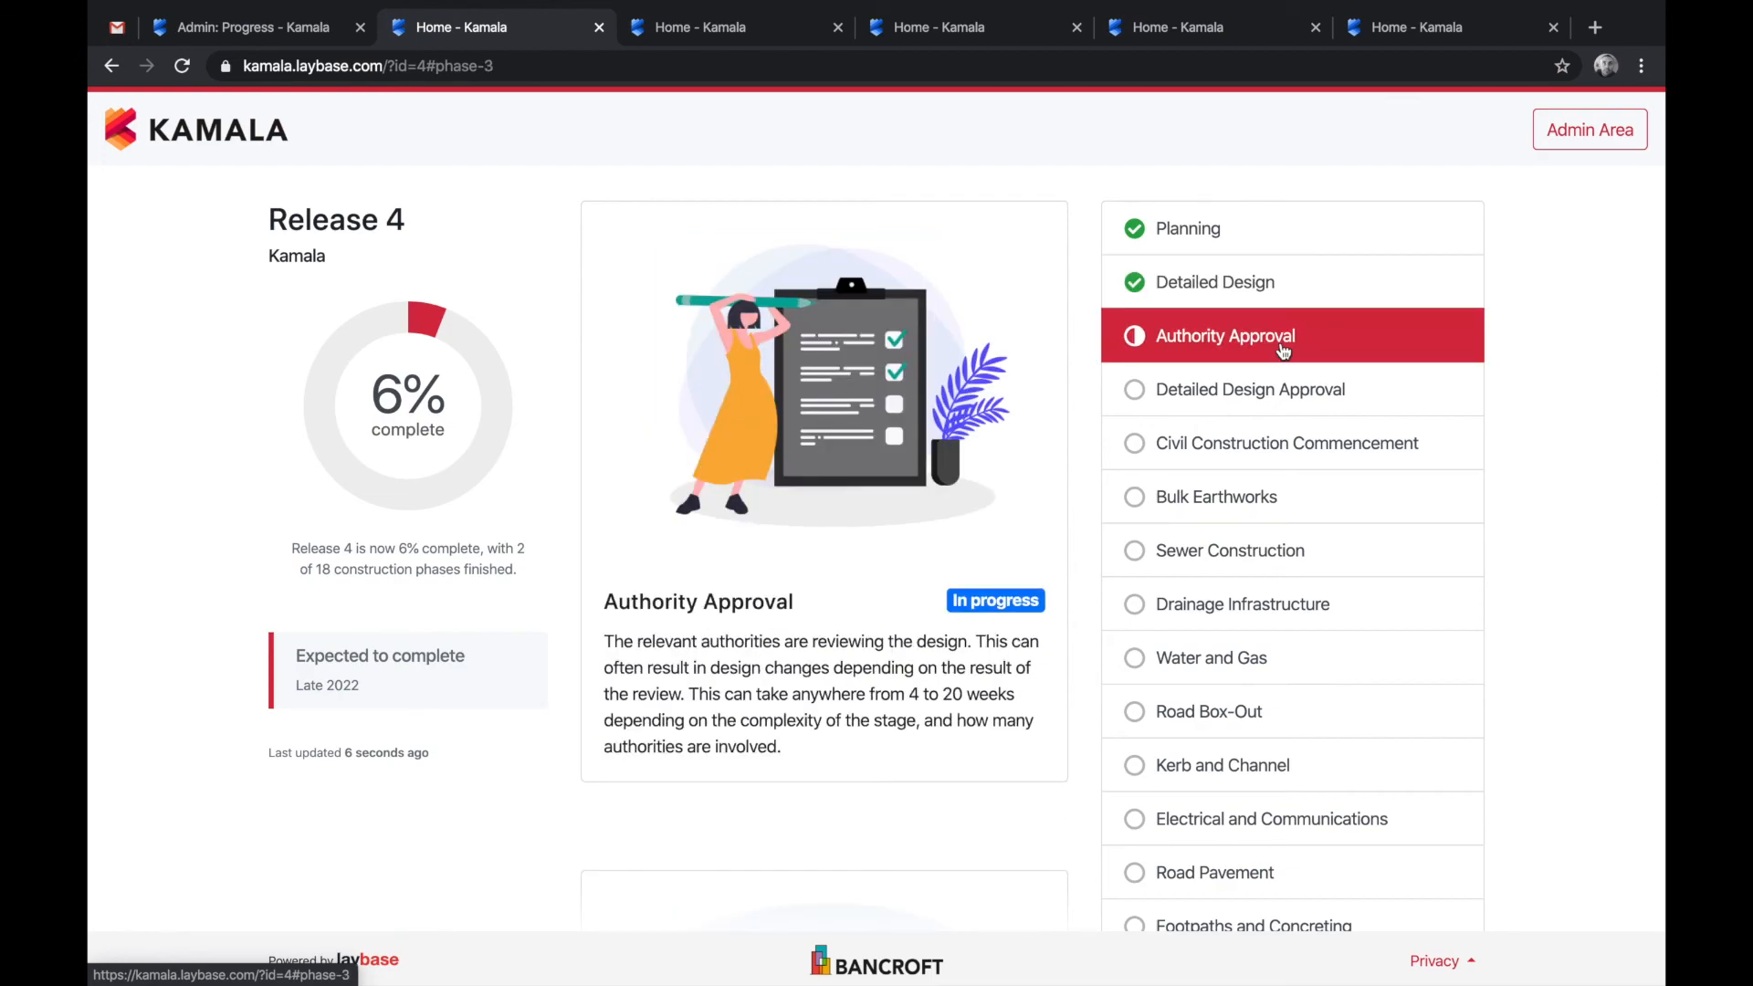
left_click(281, 36)
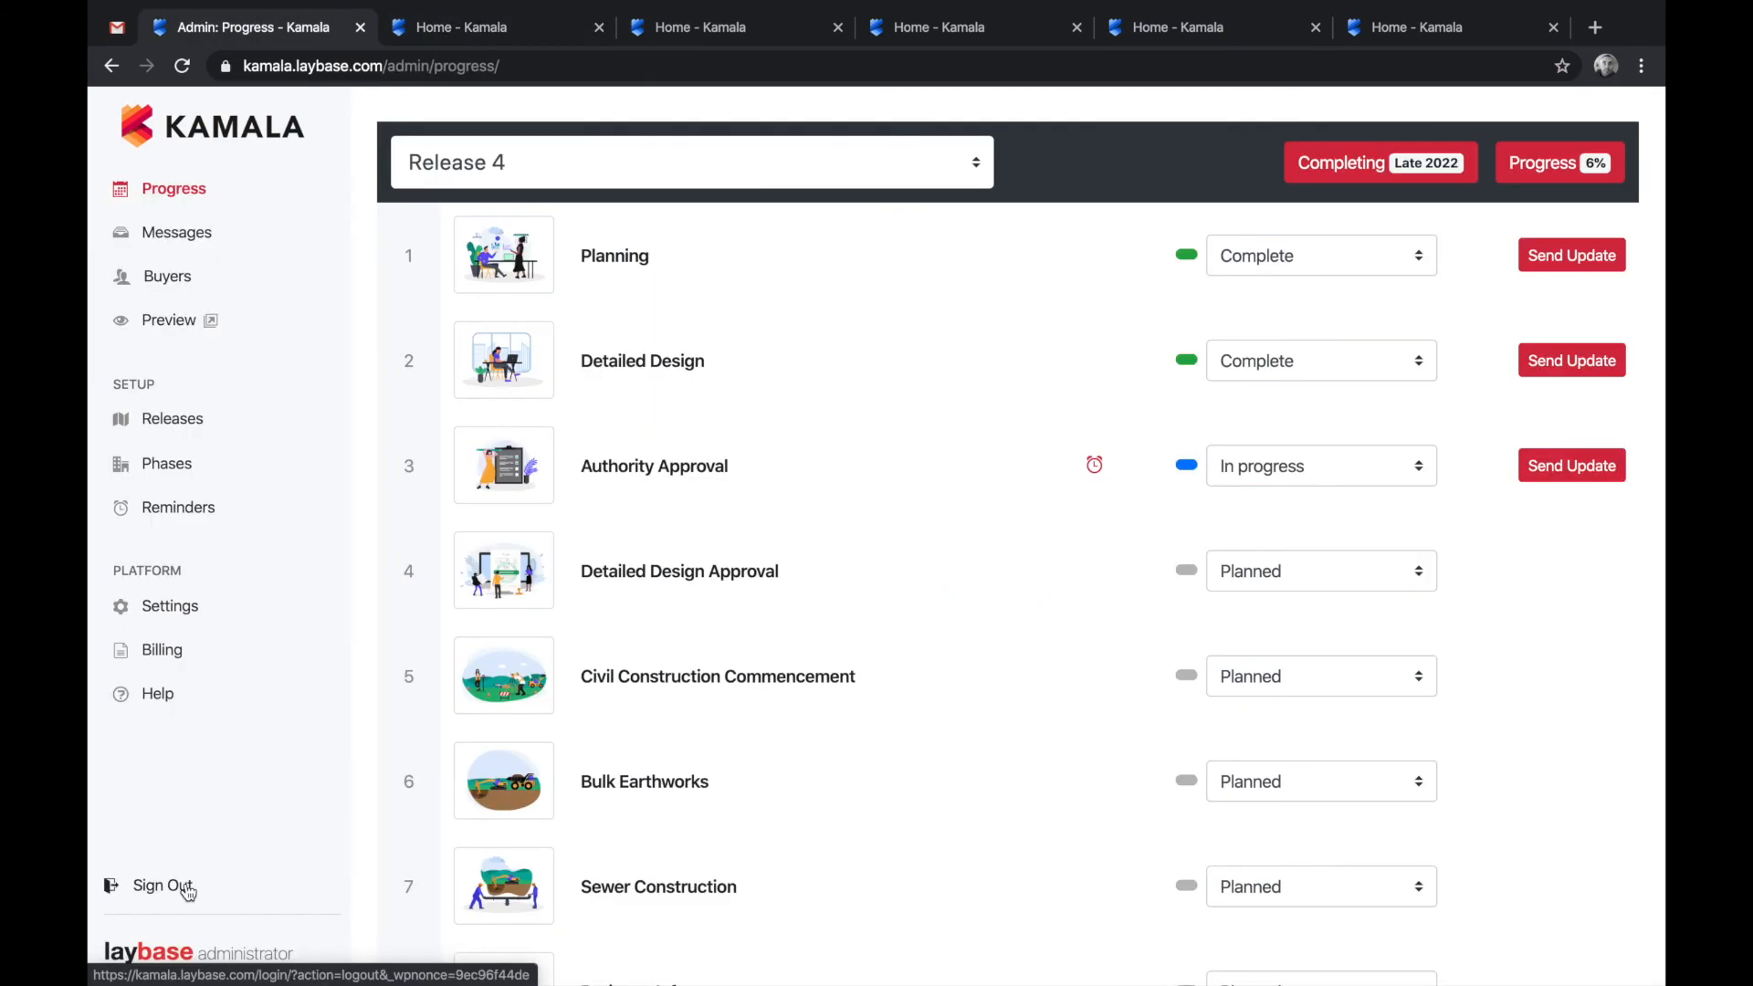